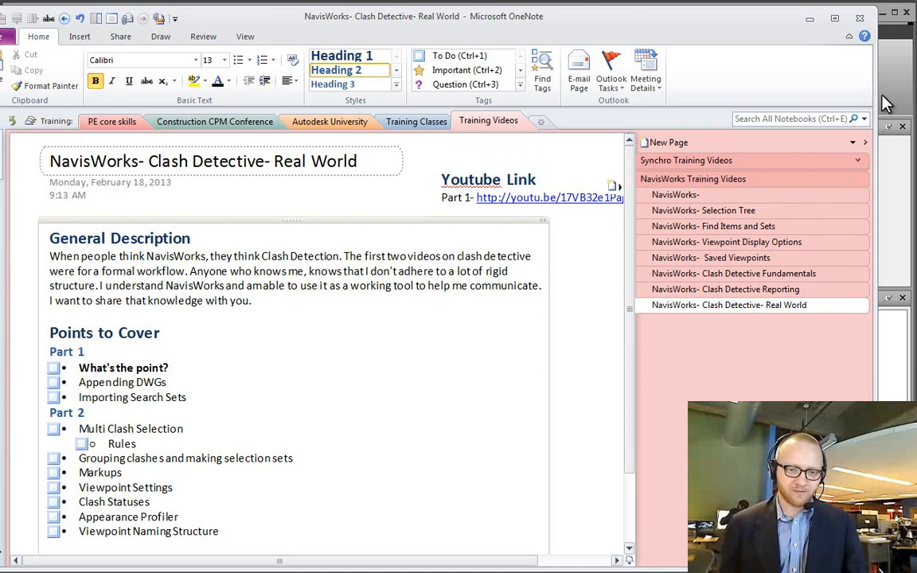
key("alt+Tab")
key("alt+Tab")
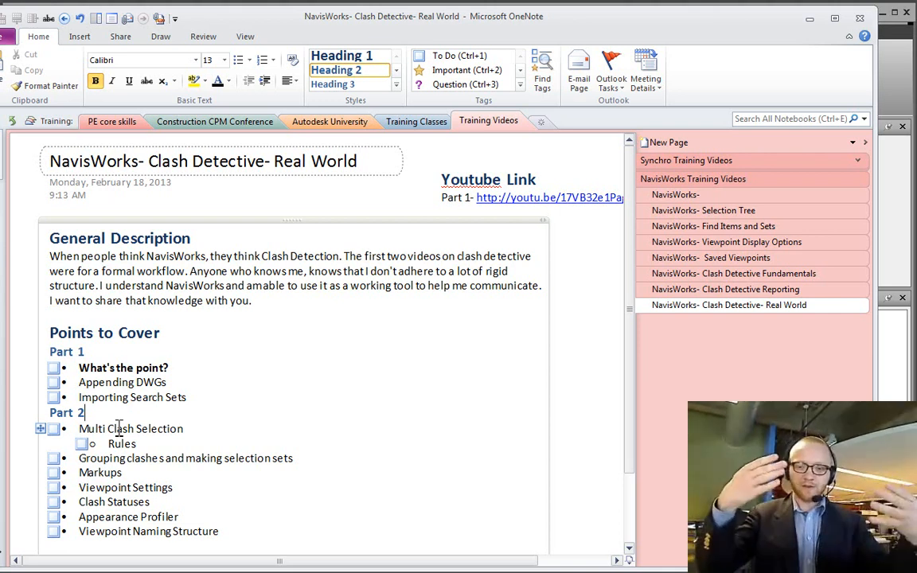
mouse_move(111, 459)
left_mouse_down()
mouse_move(137, 442)
mouse_move(109, 443)
left_mouse_up()
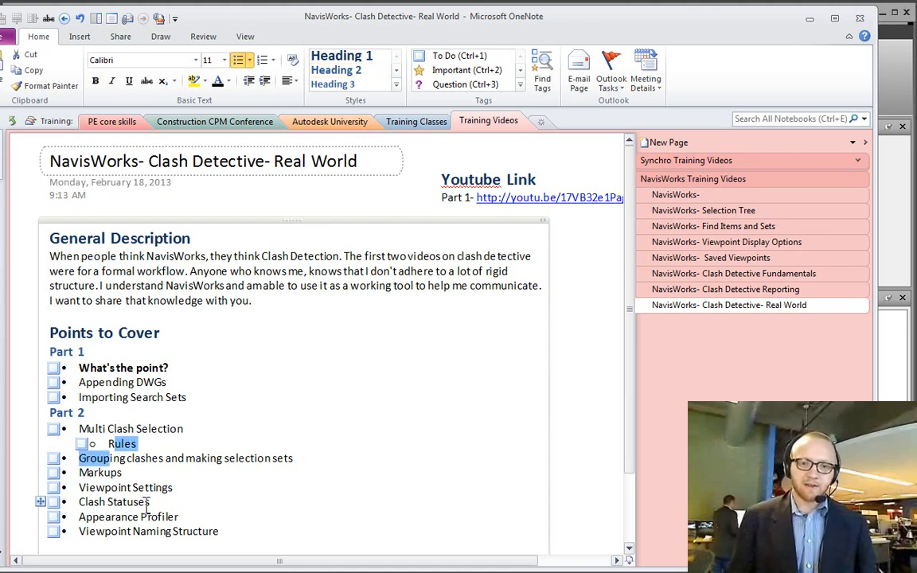
left_click(109, 446)
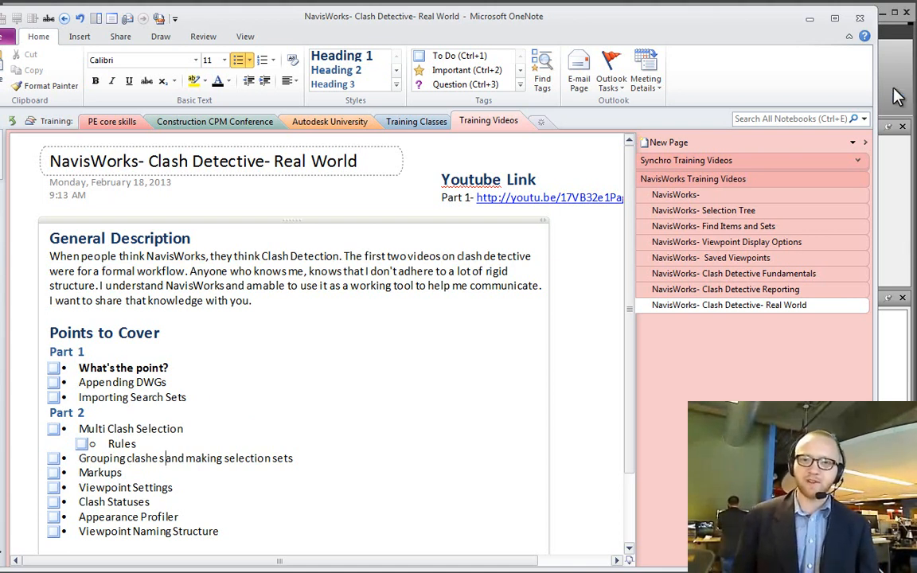
- Switch to Navisworks Manage and close the Find Items window
left_click(901, 117)
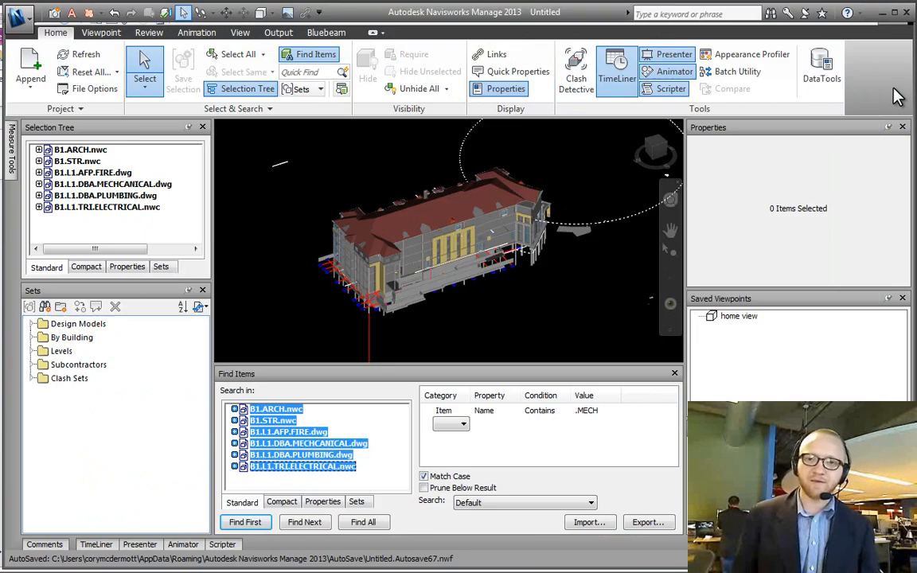
left_click(674, 374)
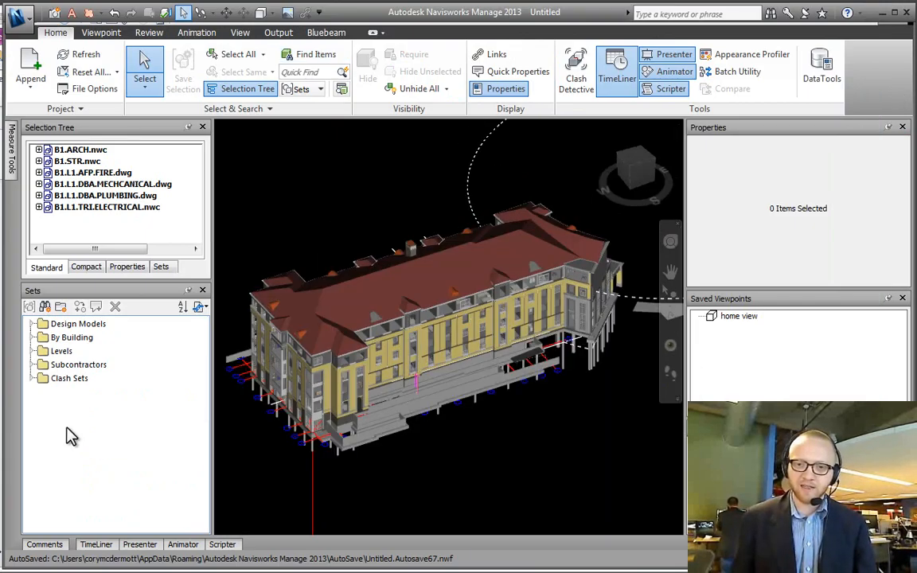
- Hide the architectural model B1.ARCH.nwc and the structural model B1.STR.nwc so only the MEP models are displayed
left_click(87, 150)
left_click(88, 162, "ctrl")
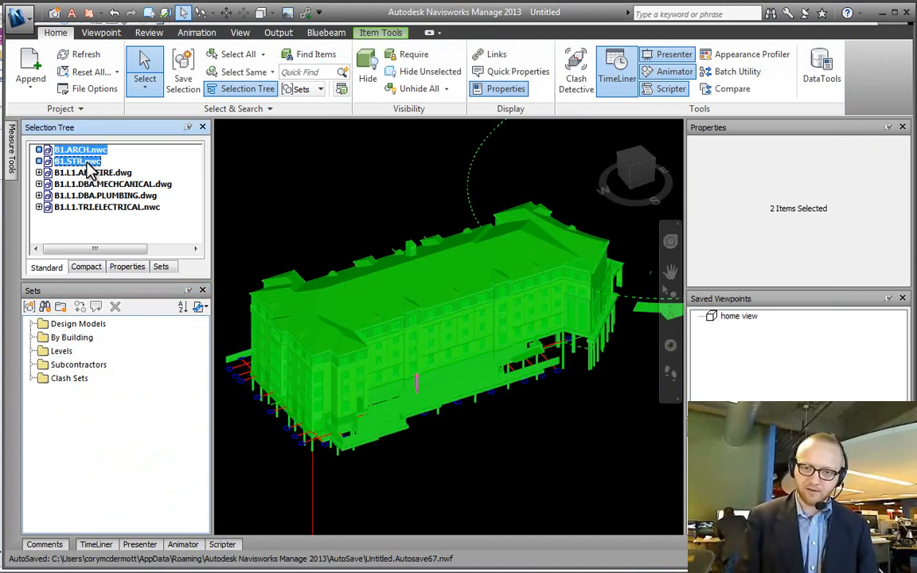
left_click(82, 150)
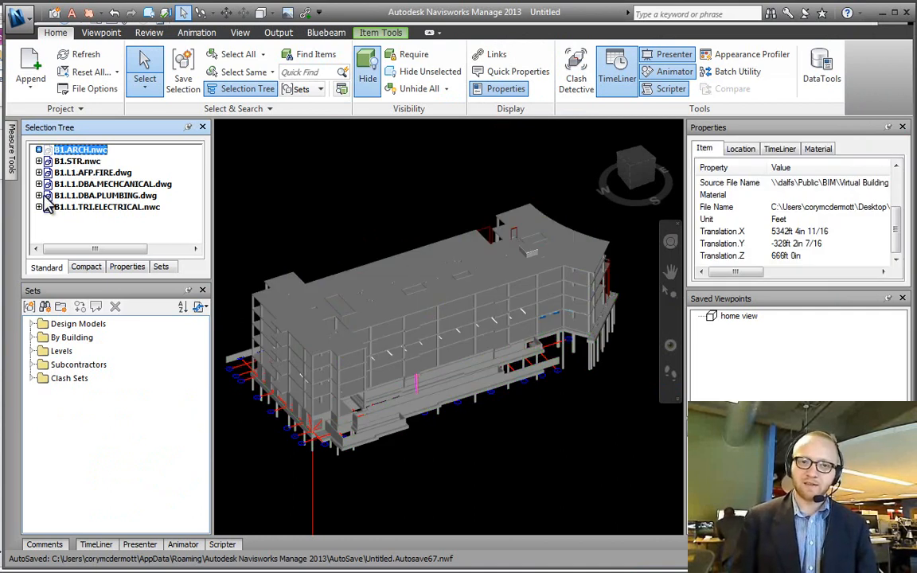
left_click(90, 162)
key("ctrl+h")
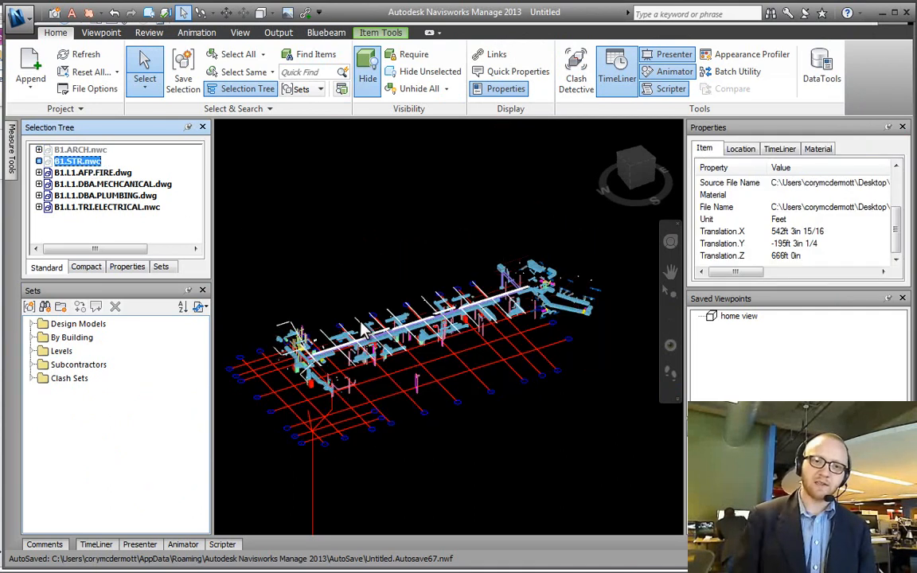
middle_click_drag(413, 348, 403, 350, "shift")
scroll(403, 356, "up", 2)
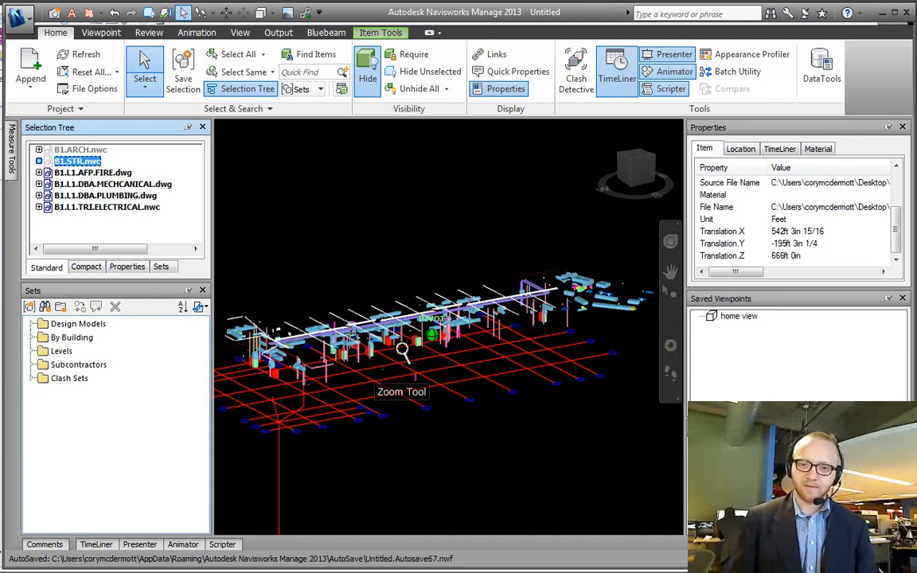
left_click(310, 301)
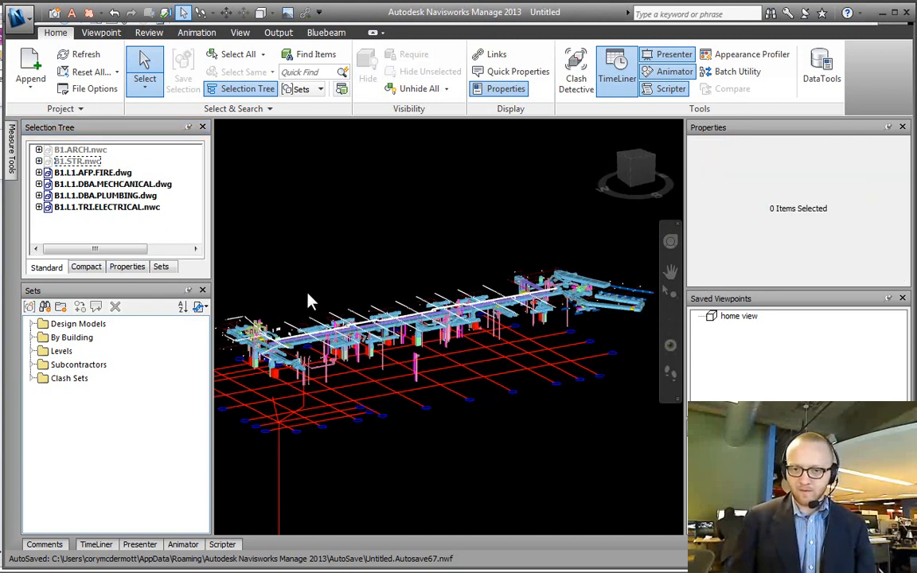
- Select the fire, mechanical, plumbing and electrical models, and open Clash Detective as a widened floating window over the model view
left_click(92, 172)
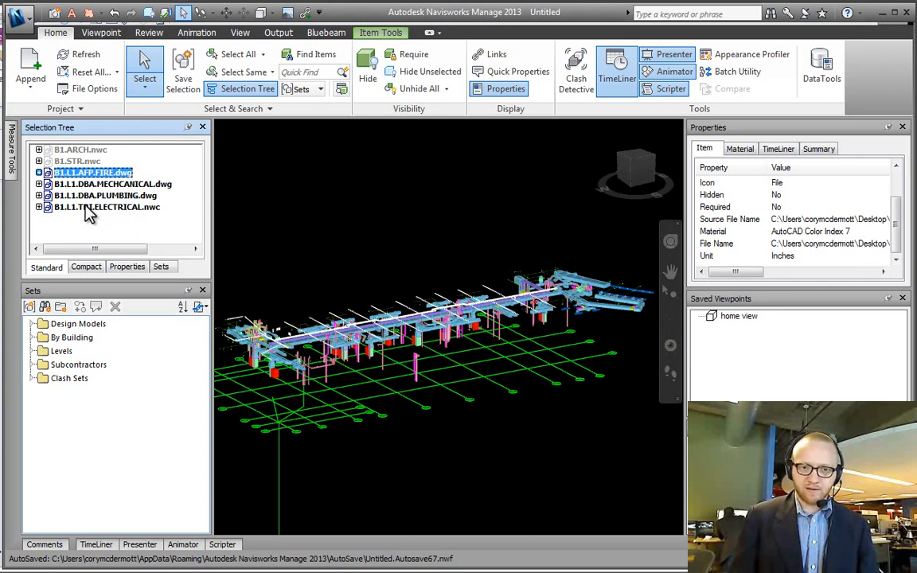
left_click(87, 207, "shift")
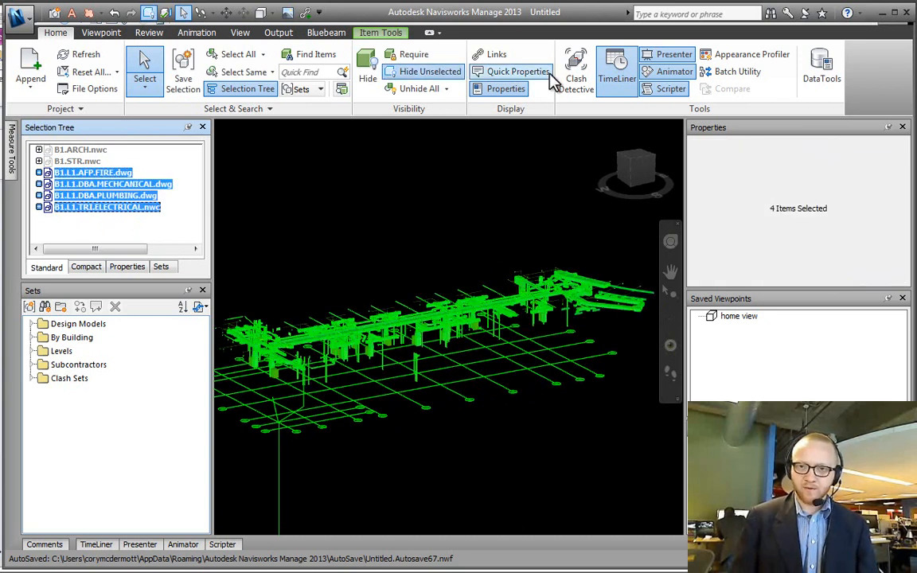
left_click(576, 73)
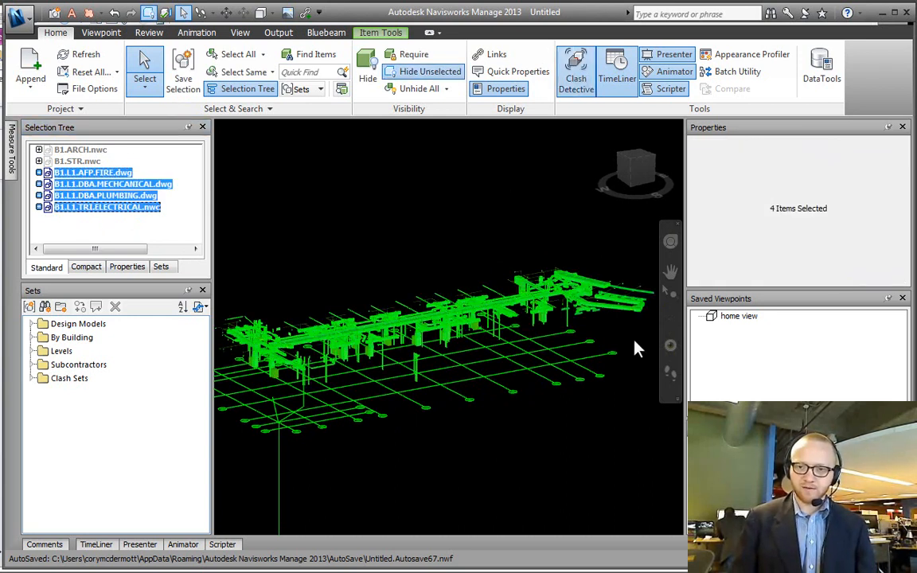
left_click(266, 209)
left_click_drag(230, 188, 757, 136)
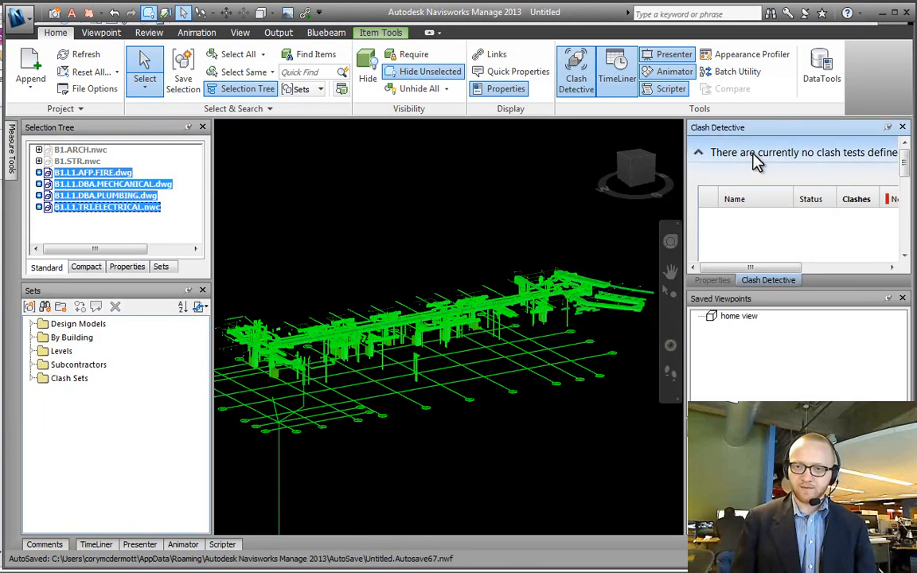
left_click_drag(768, 280, 629, 257)
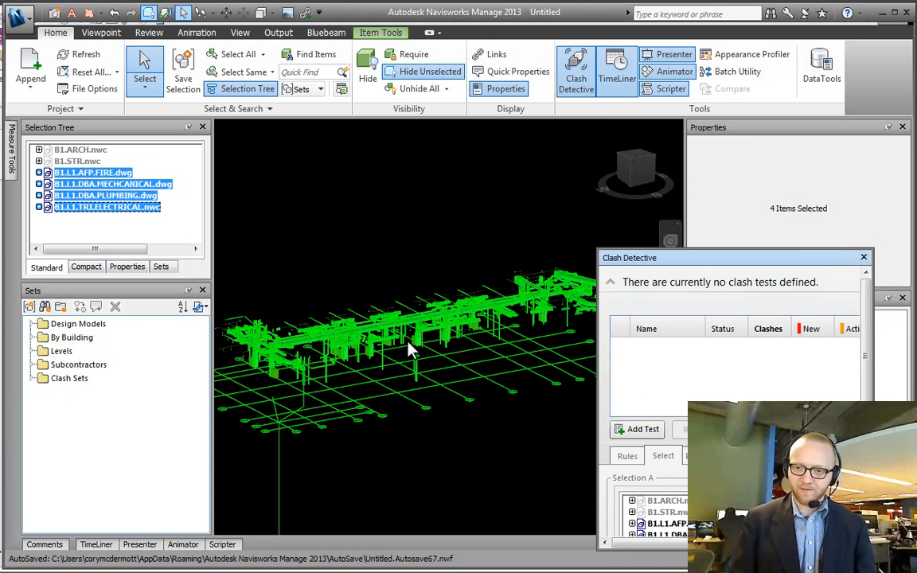
left_click_drag(602, 350, 341, 350)
- Add a clash test named "Demo MEP v strucutre"
left_click(369, 292)
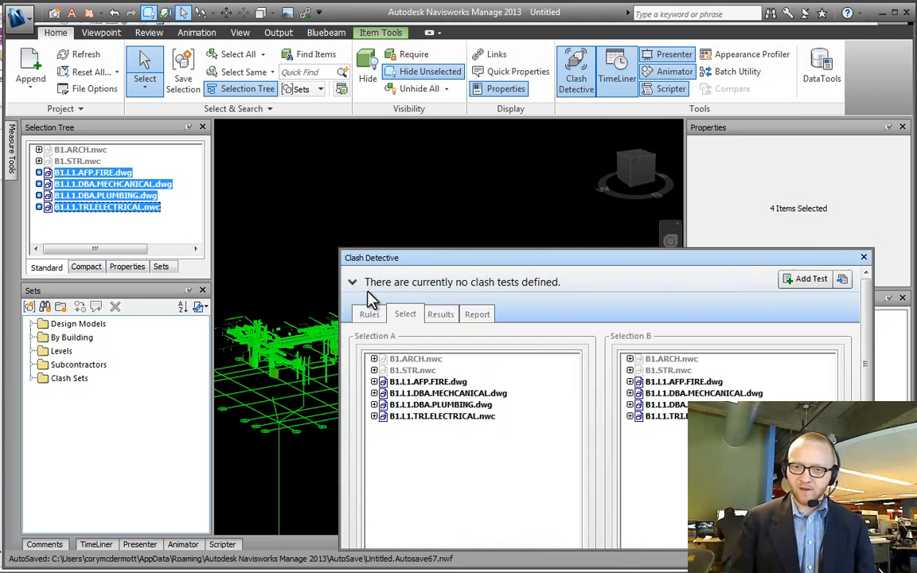
left_click(352, 282)
left_click(799, 285)
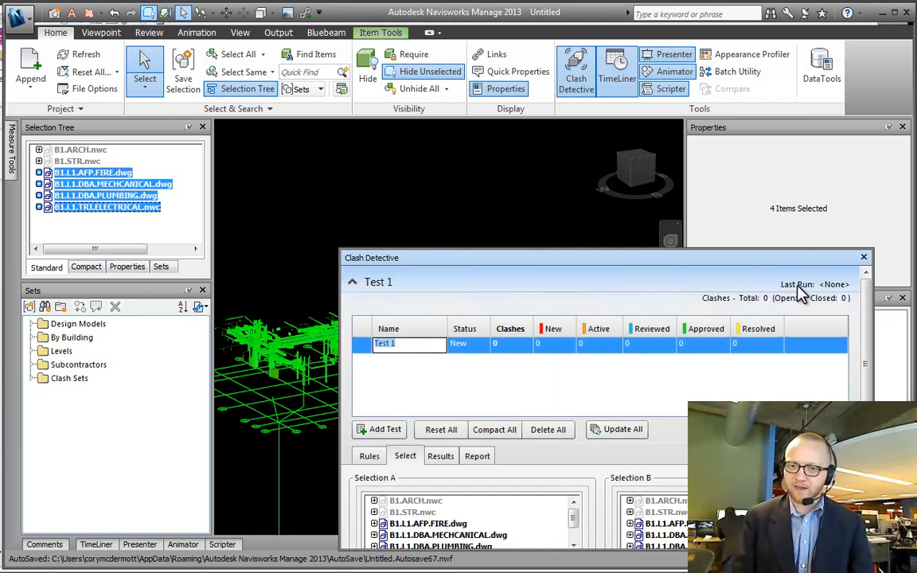
type("Demo M")
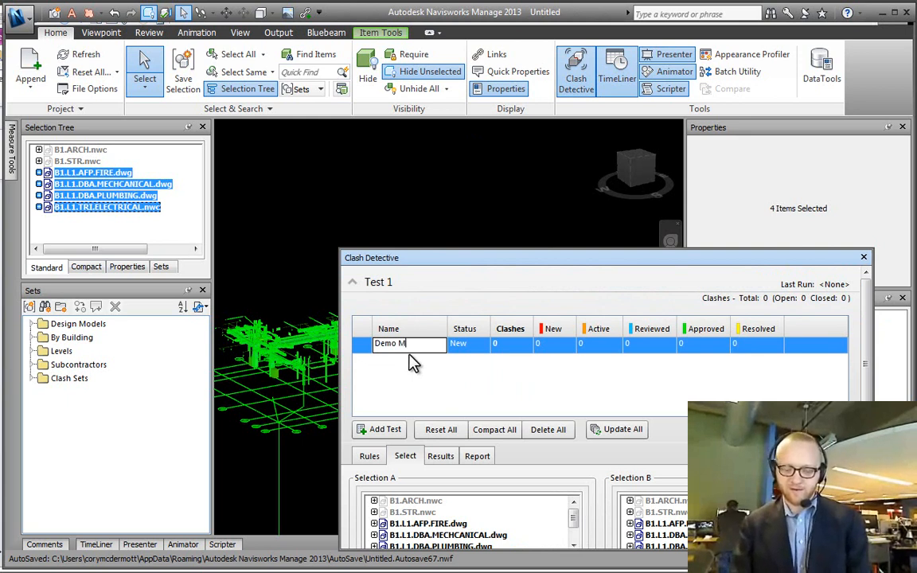
type("EP v strucutre")
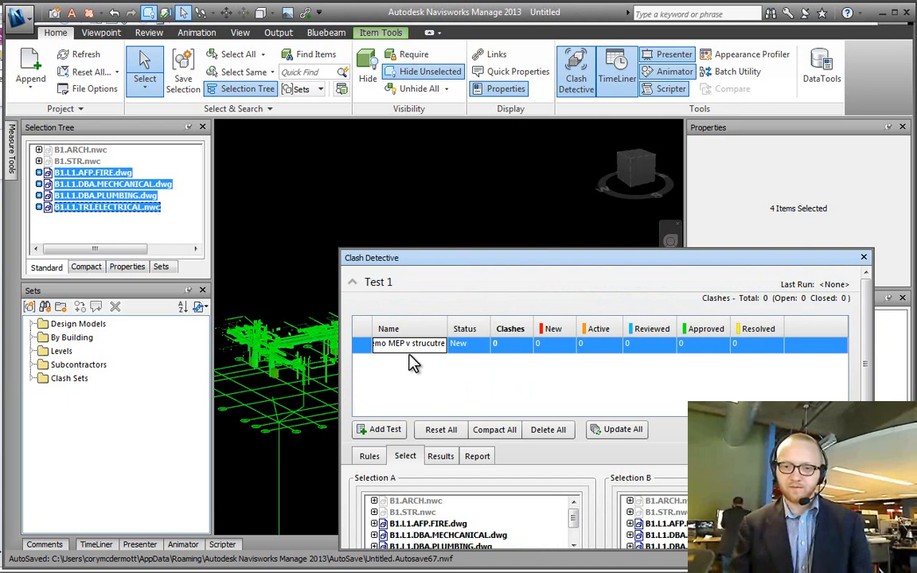
key("Return")
- Run the test with B1.STR.nwc as Selection A and the fire, mechanical, plumbing and electrical models as Selection B
left_click_drag(412, 260, 423, 198)
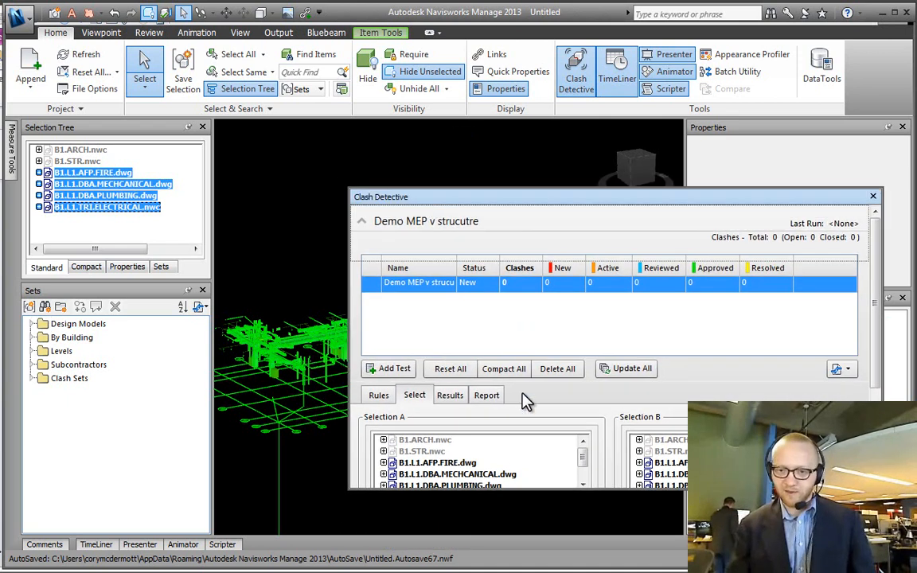
left_click(450, 224)
left_click(422, 309)
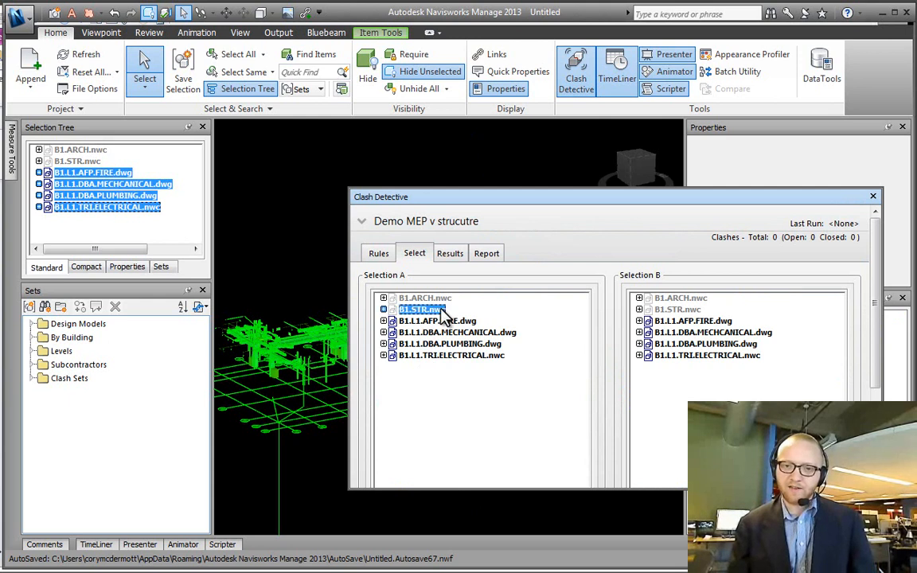
left_click(690, 321)
left_click(684, 356, "shift")
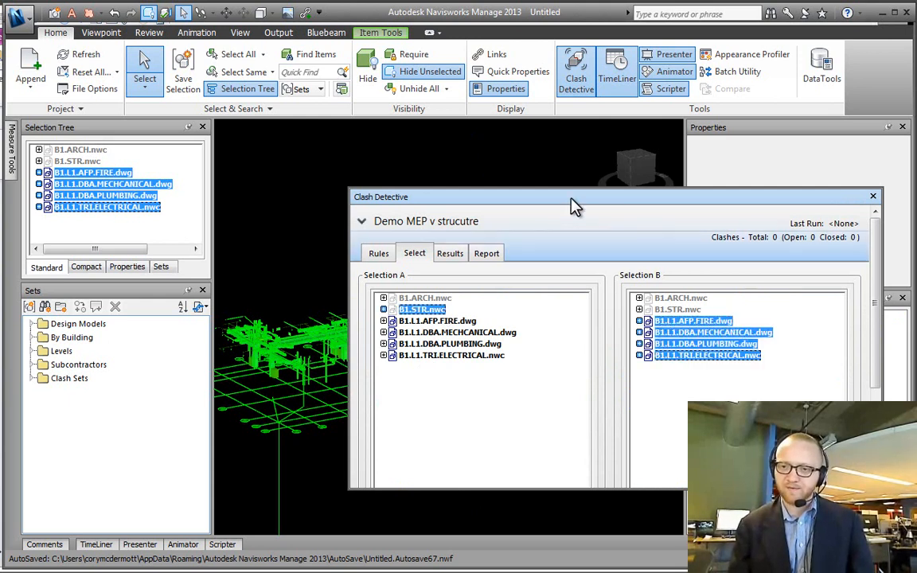
left_click_drag(570, 190, 562, 54)
left_click(669, 451)
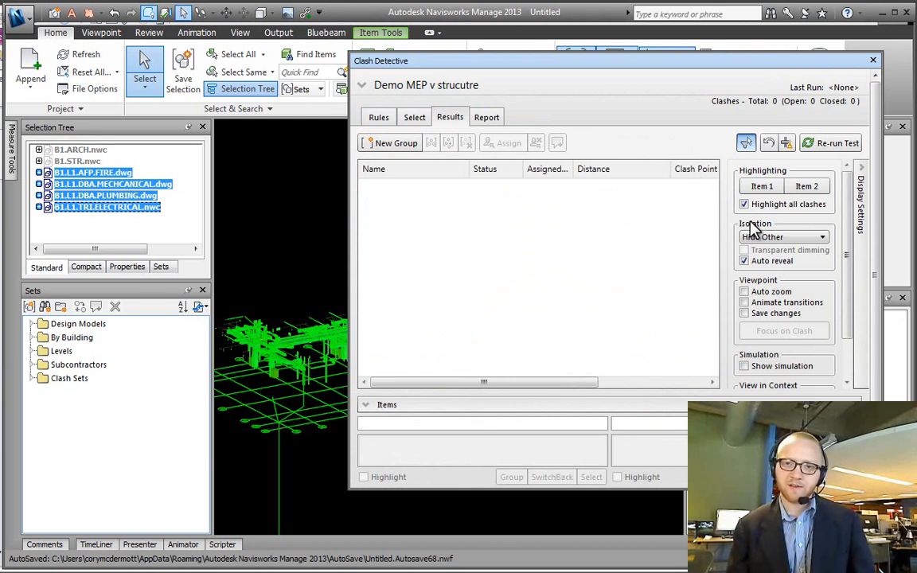
- Unhide the structural model B1.STR.nwc and run the Demo MEP v strucutre test again
left_click(75, 161)
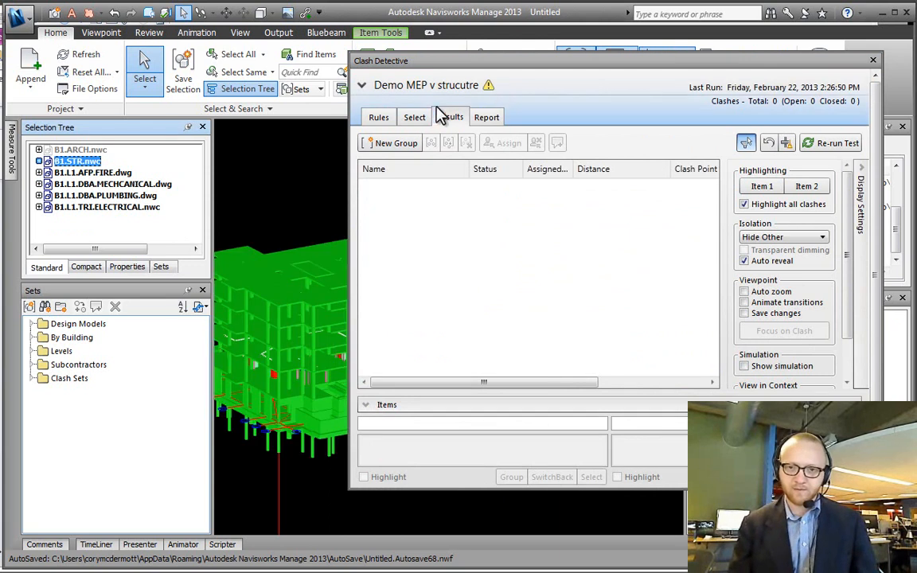
left_click(414, 117)
left_click(362, 85)
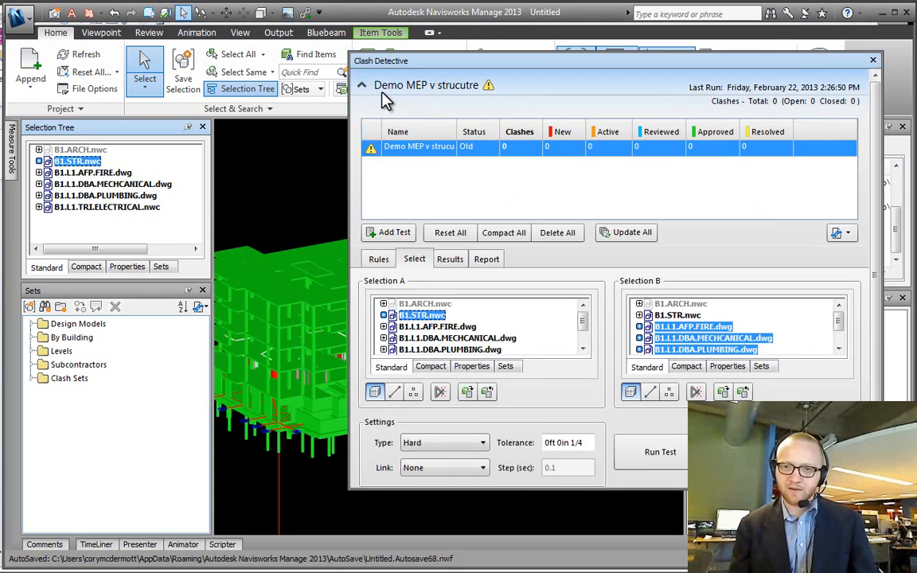
right_click(393, 150)
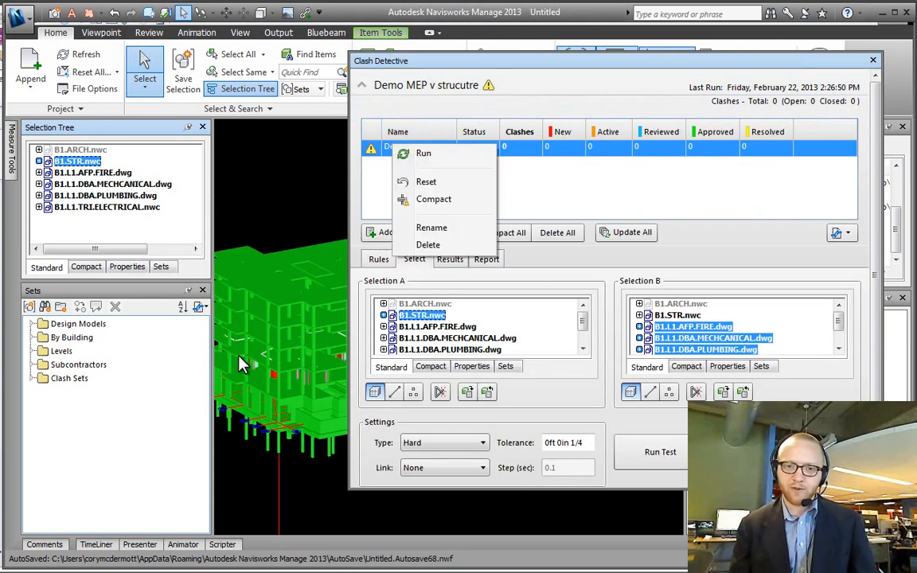
left_click(418, 154)
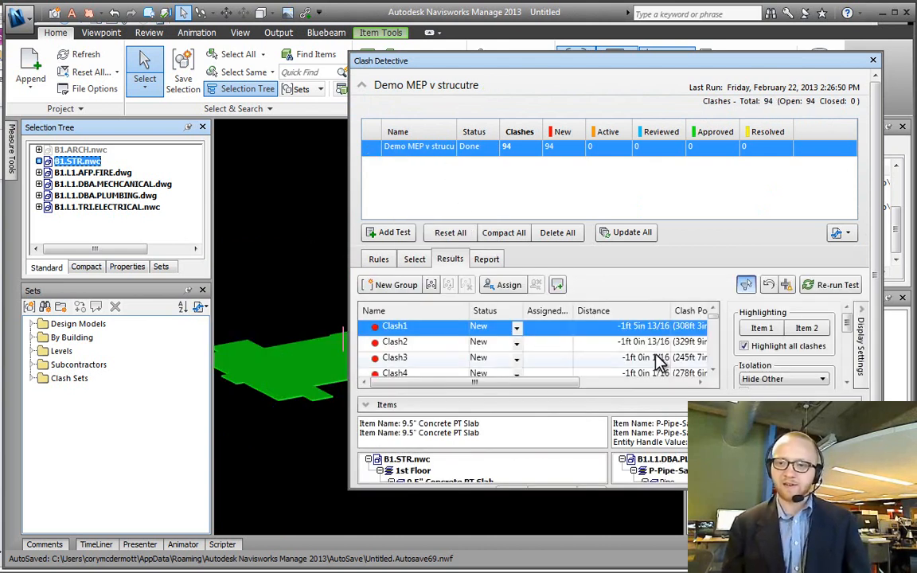
- Set the clash results isolation to Dim Other and collapse the Items section
left_click(778, 379)
left_click(784, 410)
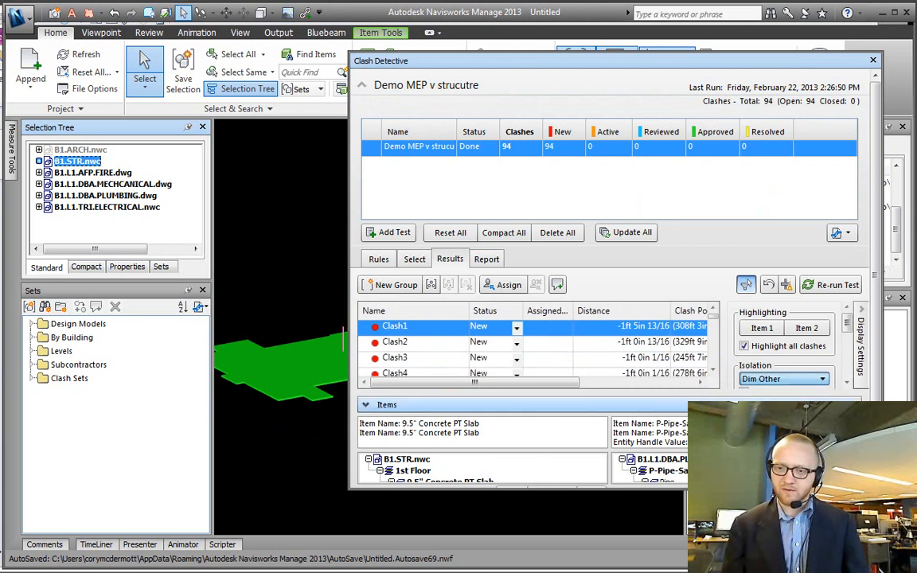
left_click(386, 404)
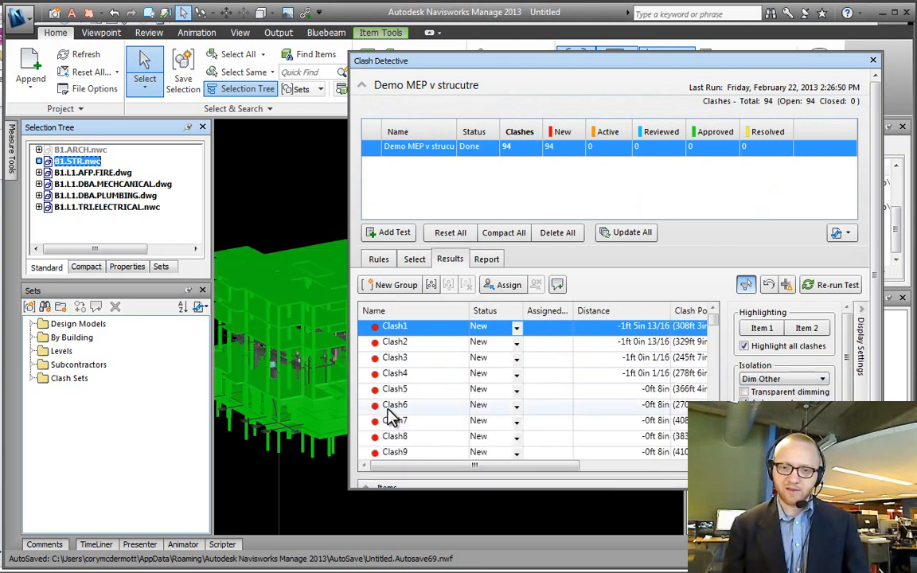
- Clear the model selection and turn on transparent dimming for the clash results
left_click(254, 241)
middle_click_drag(290, 397, 268, 291)
scroll(268, 291, "down", 3)
left_click(745, 393)
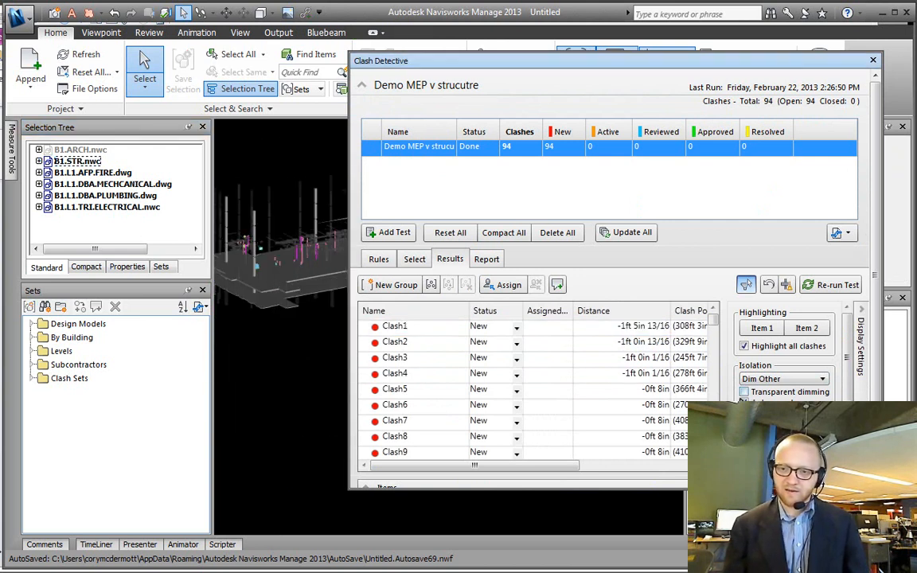
middle_click_drag(302, 317, 276, 293)
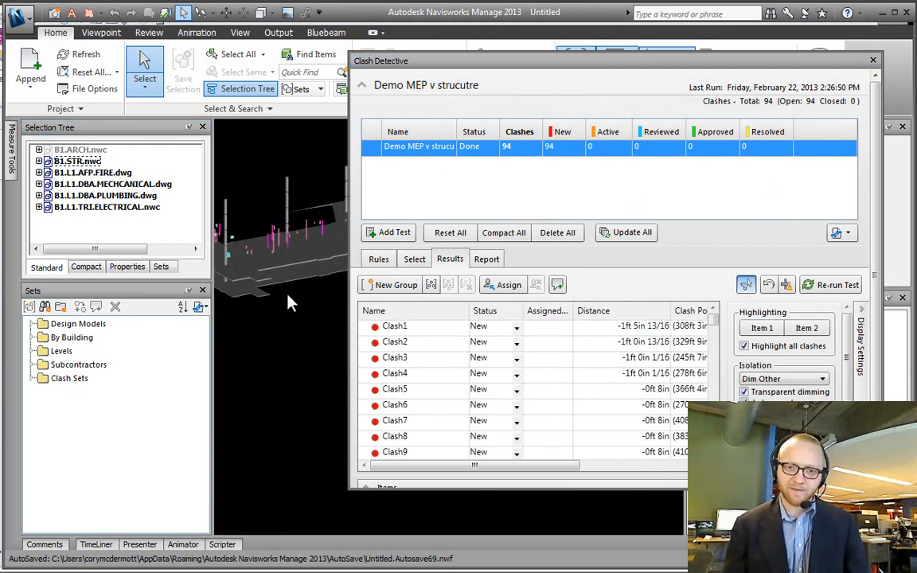
scroll(277, 283, "down", 2)
scroll(277, 282, "down", 1)
middle_click_drag(335, 256, 299, 255)
scroll(299, 255, "down", 1)
- Move and narrow the Clash Detective window to expose the model, and hide the structural model B1.STR.nwc
left_click_drag(395, 72, 458, 121)
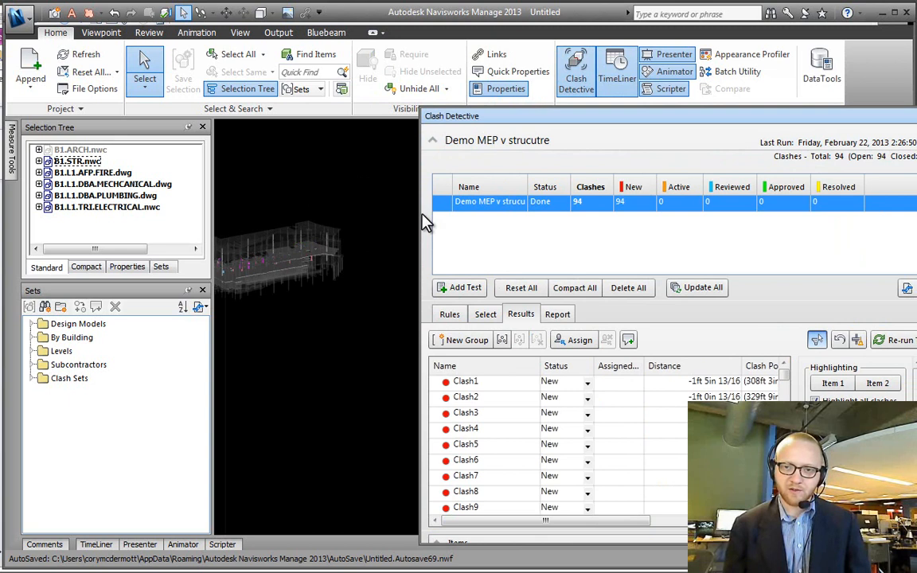
left_click_drag(420, 227, 512, 237)
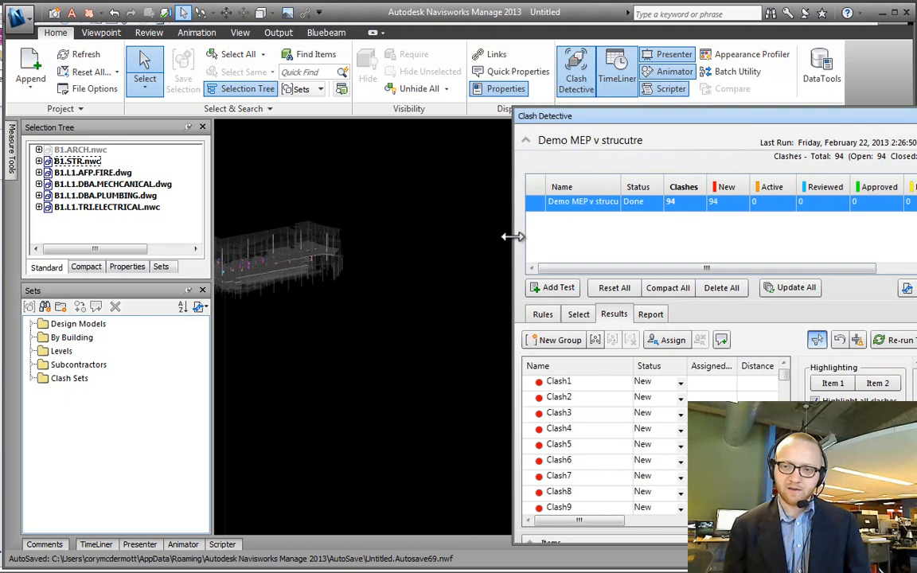
left_click(78, 161)
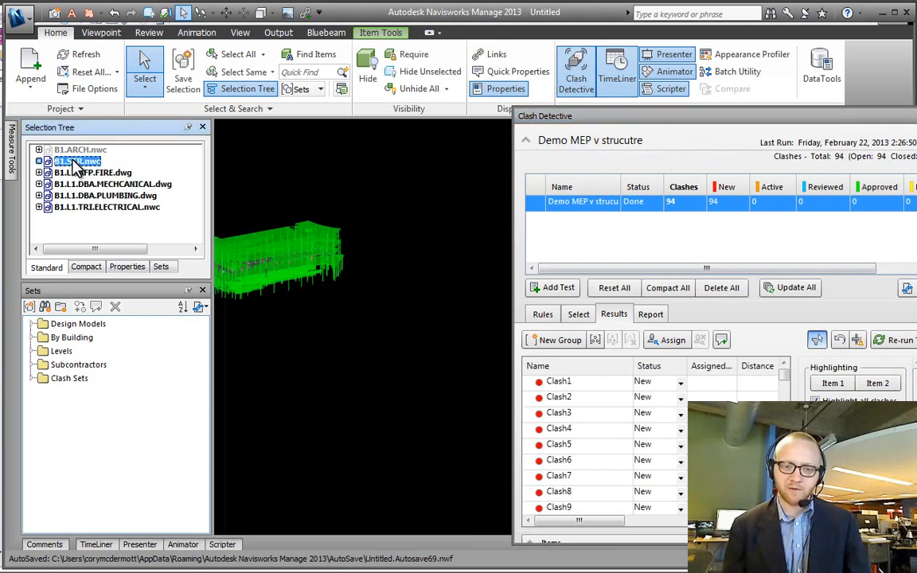
key("ctrl+h")
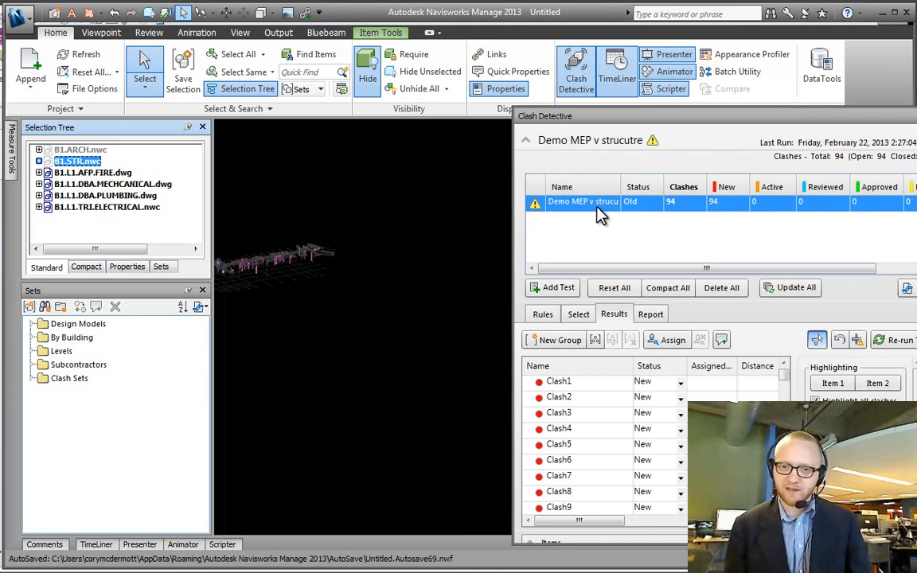
- Unhide the structural model B1.STR.nwc and clear the selection
key("ctrl+h")
scroll(239, 271, "up", 5)
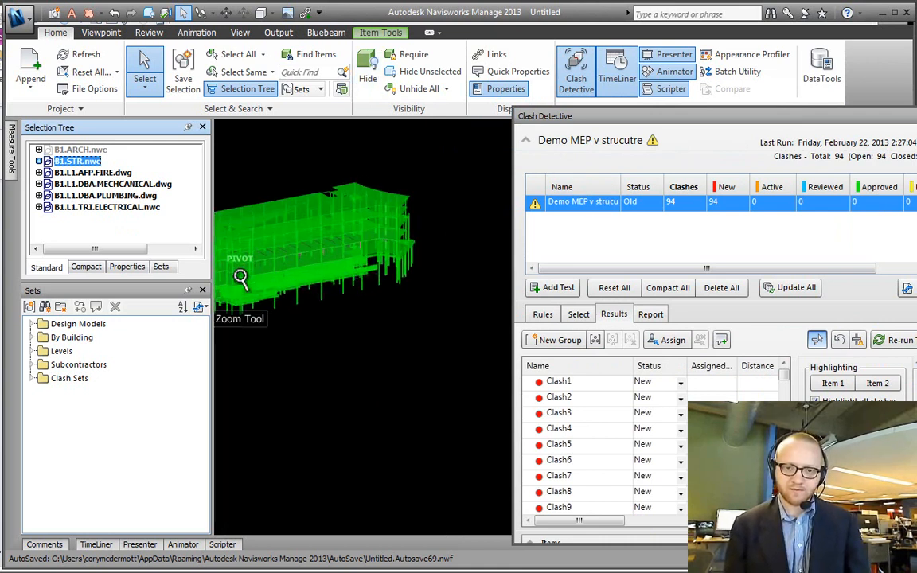
scroll(346, 211, "up", 5)
key("Escape")
- Hide the 2nd Floor 8" Concrete PT Slab in the structural model and re-run the Demo MEP v strucutre test
mouse_move(322, 318)
middle_mouse_down("shift")
mouse_move(327, 297)
mouse_move(306, 275)
mouse_move(276, 287)
mouse_move(293, 293)
mouse_move(313, 237)
middle_mouse_up("shift")
left_click(288, 217)
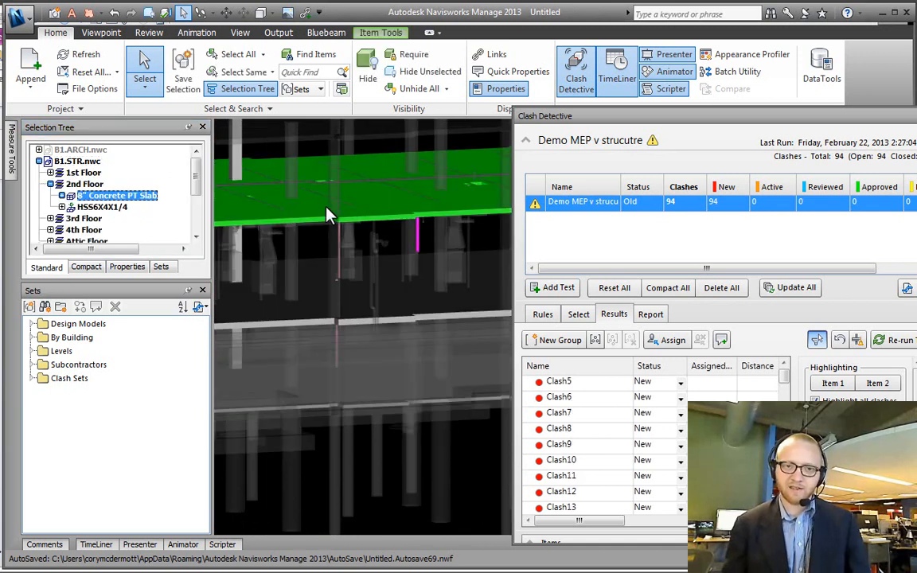
key("ctrl+h")
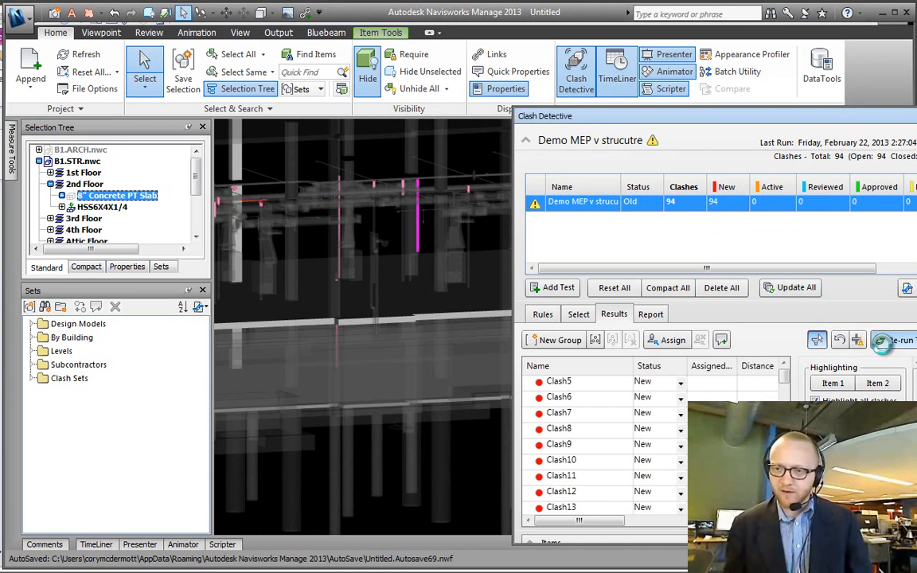
left_click(889, 342)
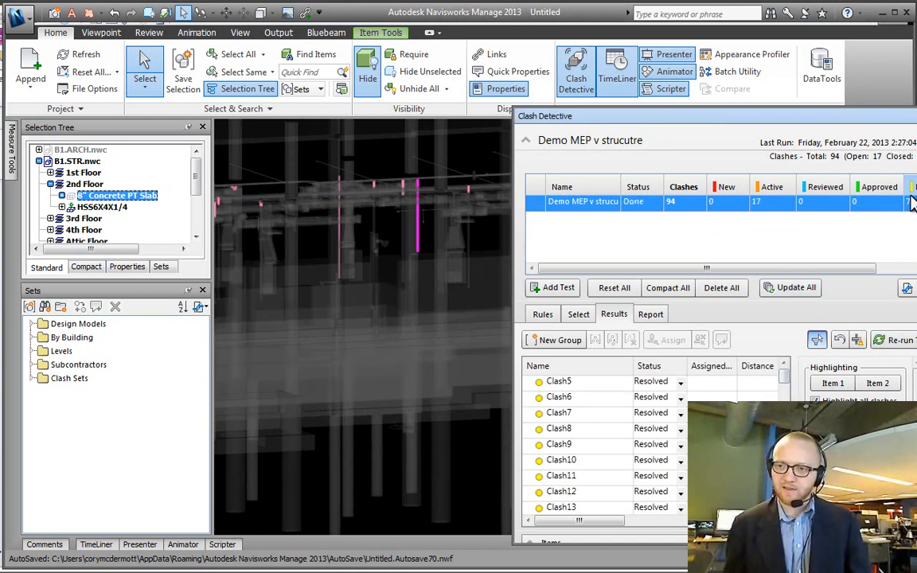
- Turn on Item 1 and Item 2 highlighting for the clash results and view the clashes across the whole building
left_click(871, 386)
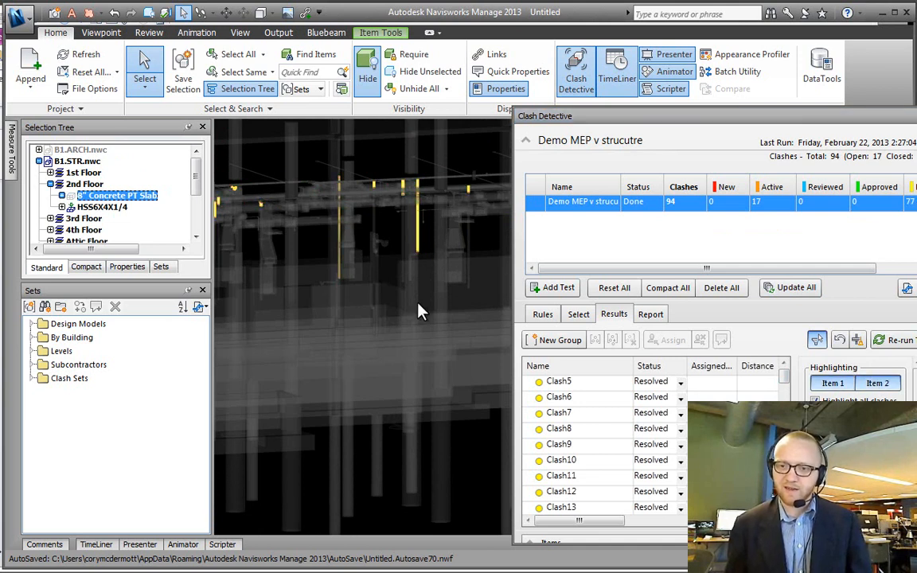
scroll(418, 308, "down", 3)
scroll(417, 305, "down", 3)
mouse_move(415, 307)
middle_mouse_down()
mouse_move(299, 344)
mouse_move(336, 332)
mouse_move(337, 376)
mouse_move(323, 365)
mouse_move(480, 370)
middle_mouse_up()
scroll(382, 354, "up", 3)
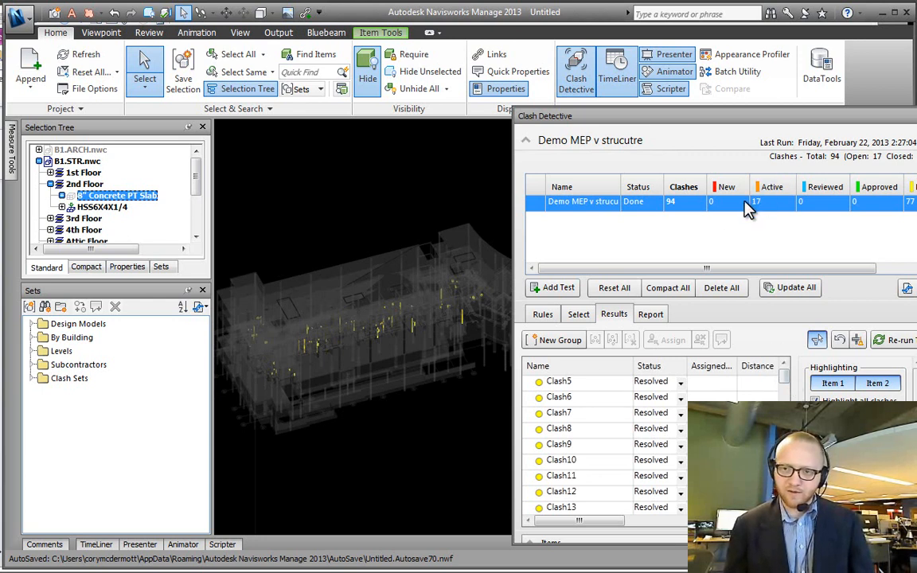
- Turn off filtering of the results by selection, sort the clashes by status, and clear the model selection
left_click(772, 209)
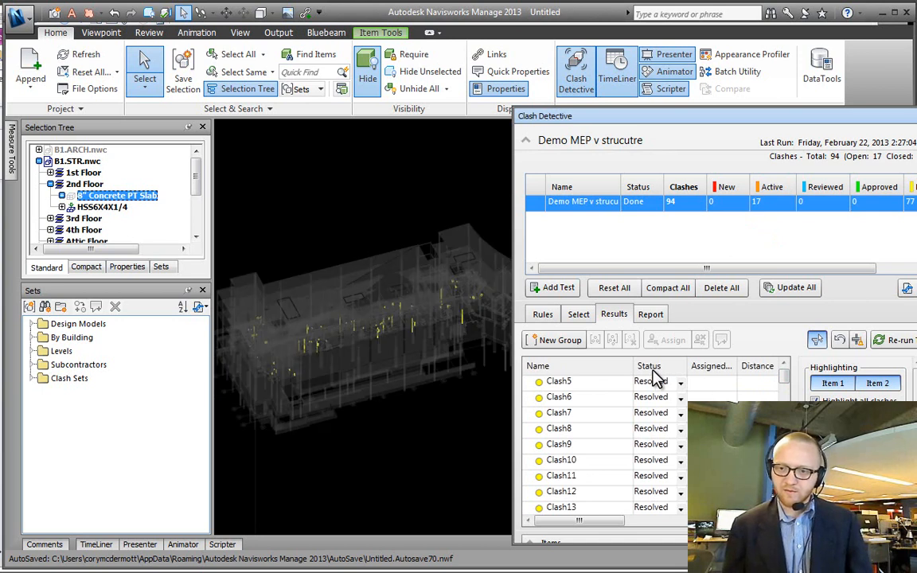
scroll(666, 477, "down", 3)
scroll(656, 454, "up", 3)
scroll(651, 438, "down", 20)
left_click(817, 340)
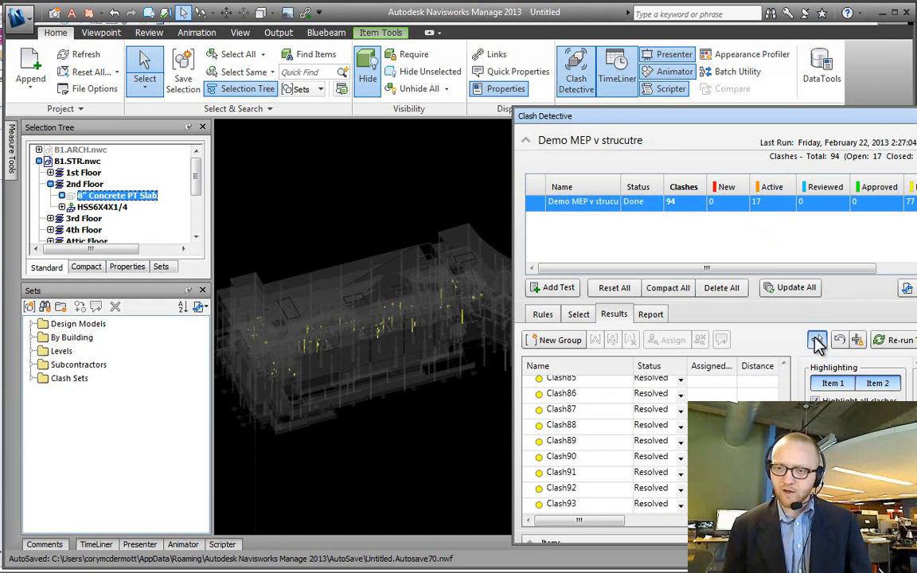
left_click(648, 366)
left_click(362, 444)
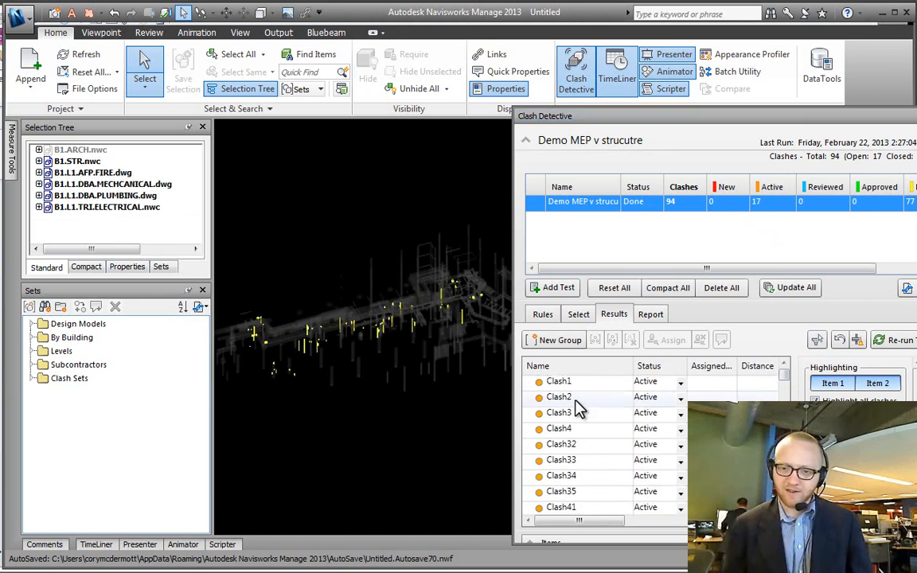
- Display Clash2, hide its 5" Slab on Grade, and re-run the clash test
left_click(578, 398)
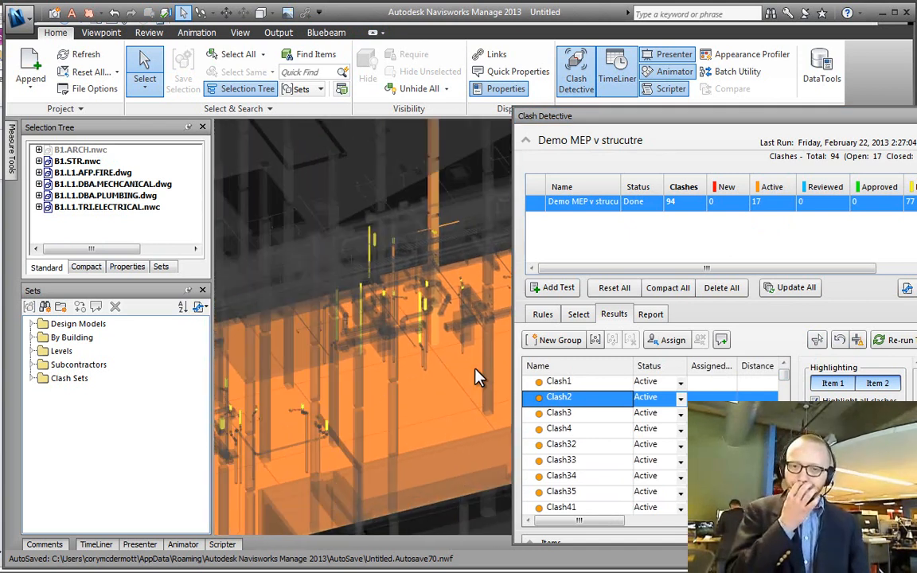
left_click(443, 418)
key("ctrl+h")
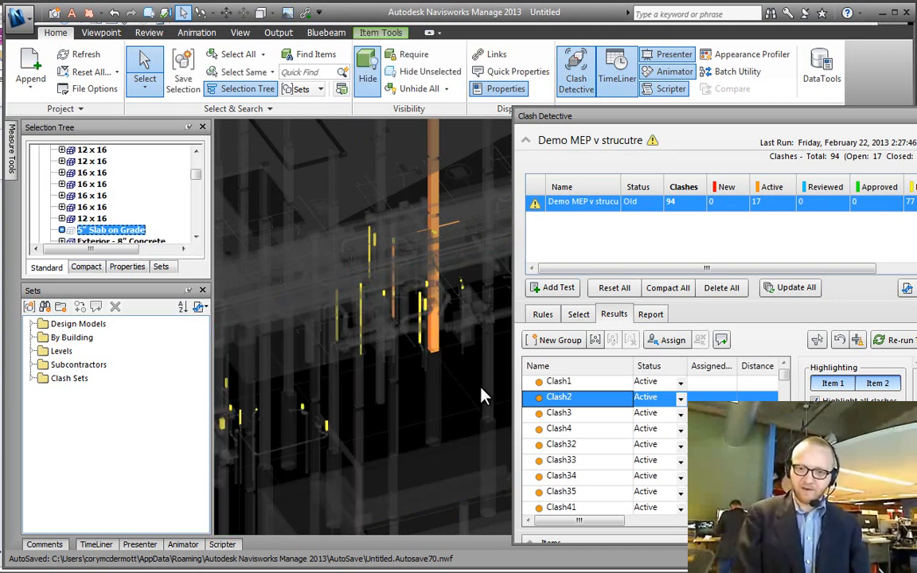
left_click(890, 340)
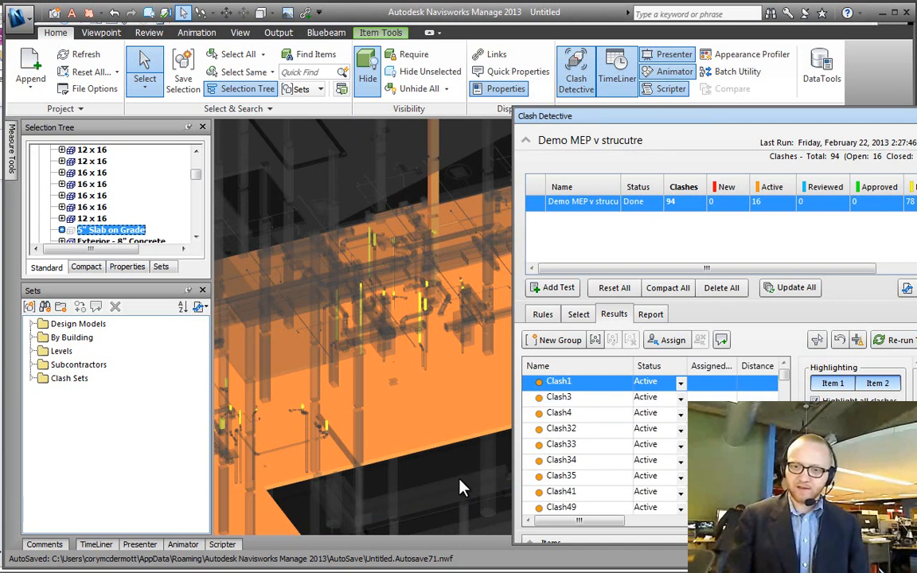
- Hide the 9.5" Concrete PT Slab involved in Clash1 and re-run the clash test
left_click(426, 430)
key("ctrl+h")
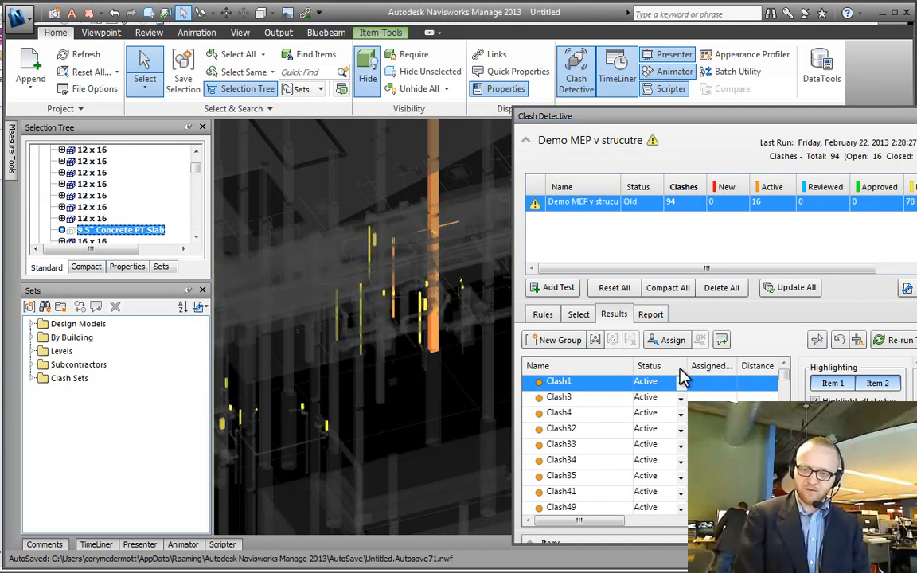
left_click(890, 340)
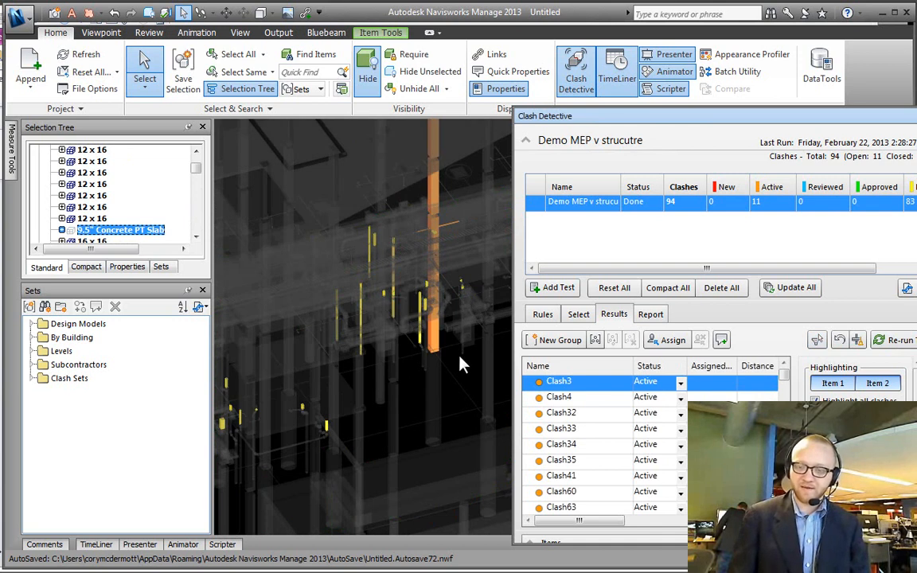
- Select Clash32 to inspect the active clashes around the building, and turn off Item 1 and Item 2 highlighting
left_click(575, 414)
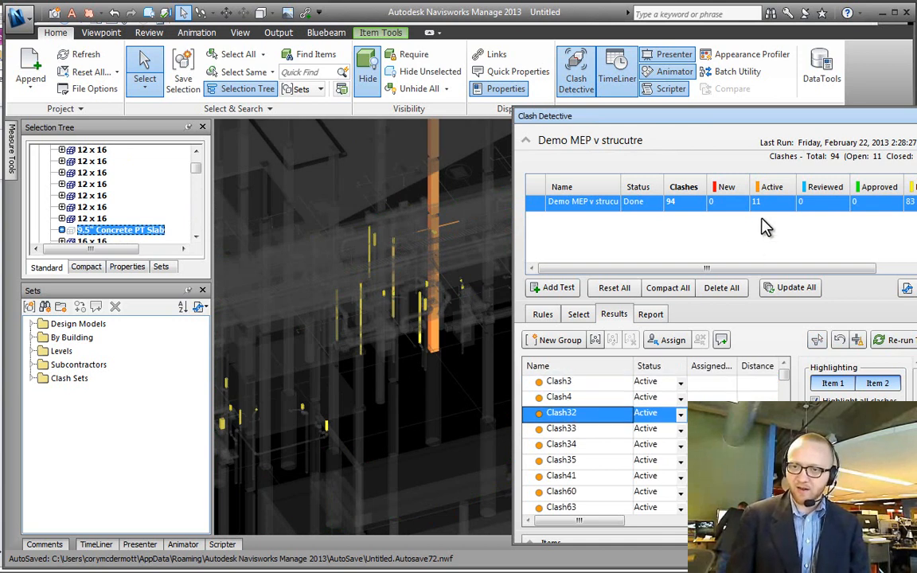
scroll(370, 372, "down", 3)
scroll(369, 373, "down", 2)
middle_click_drag(370, 373, 402, 263)
scroll(402, 366, "up", 4)
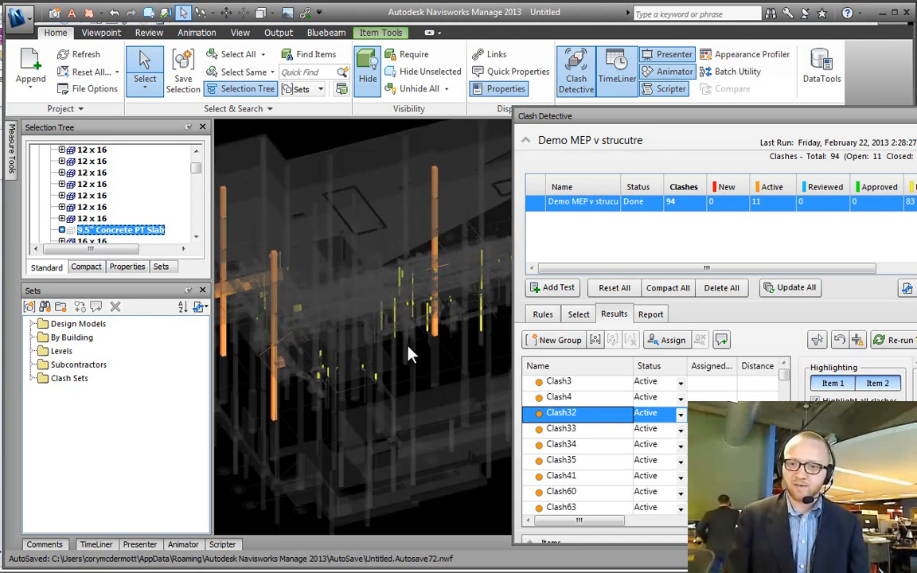
left_click(830, 383)
left_click(876, 385)
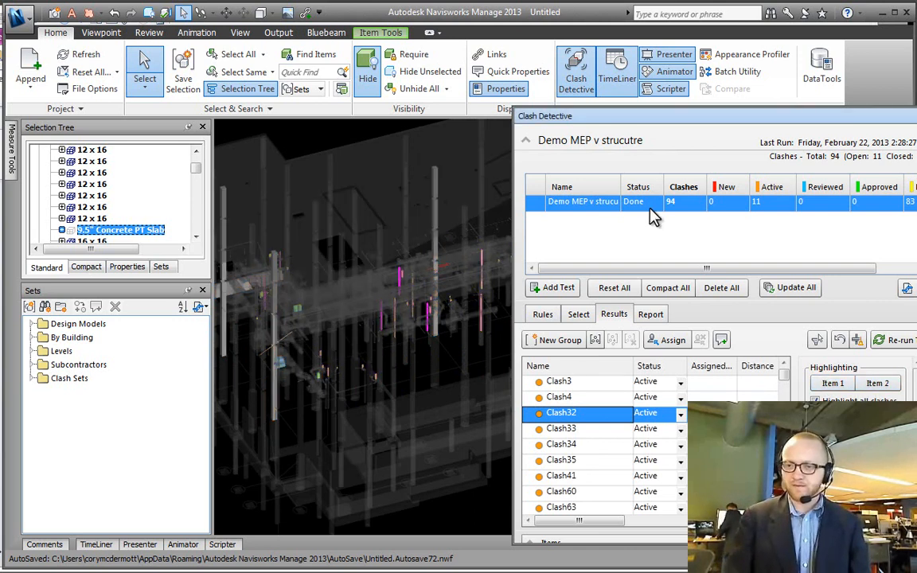
- Delete the Demo MEP v strucutre clash test
left_click(526, 140)
left_click(526, 140)
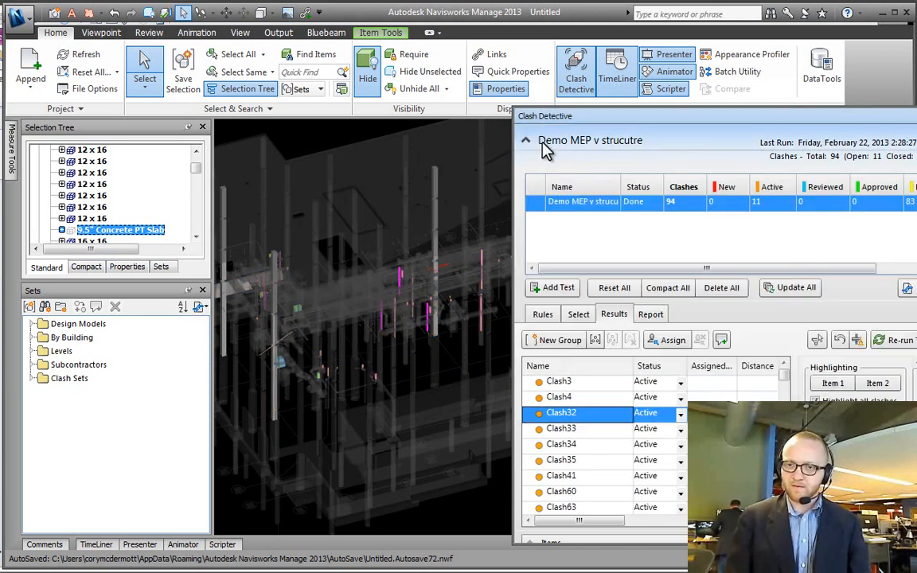
right_click(575, 204)
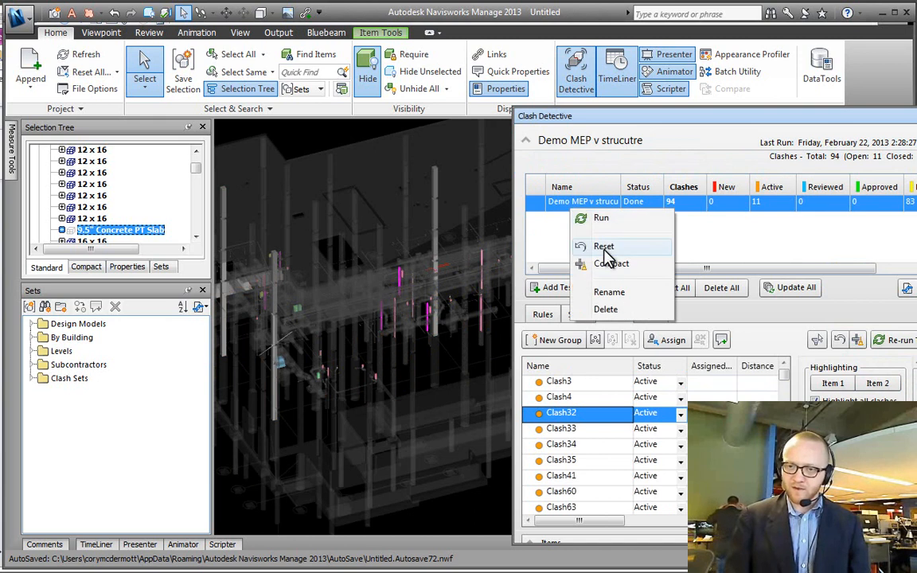
left_click(605, 309)
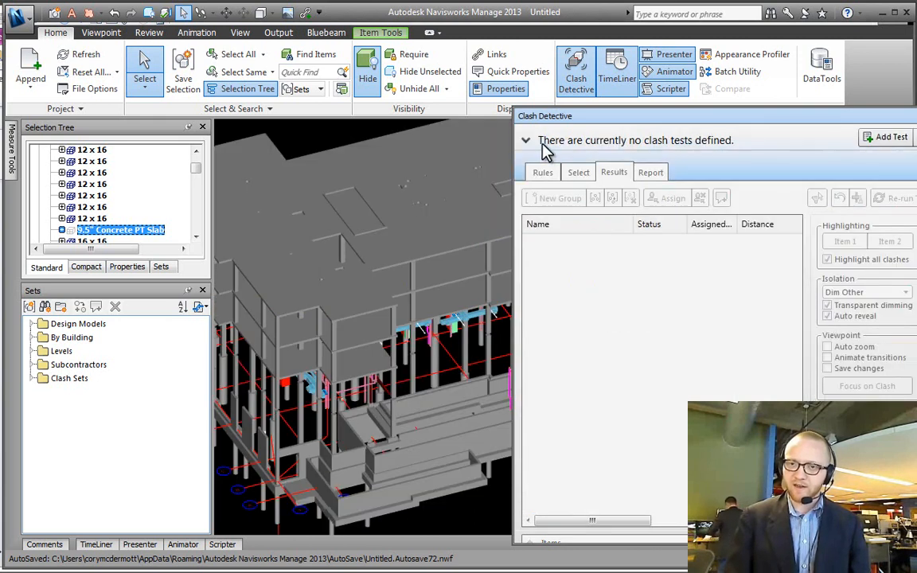
- Add a new clash test and enter L1-All MEP as its name
left_click(771, 139)
left_click(887, 137)
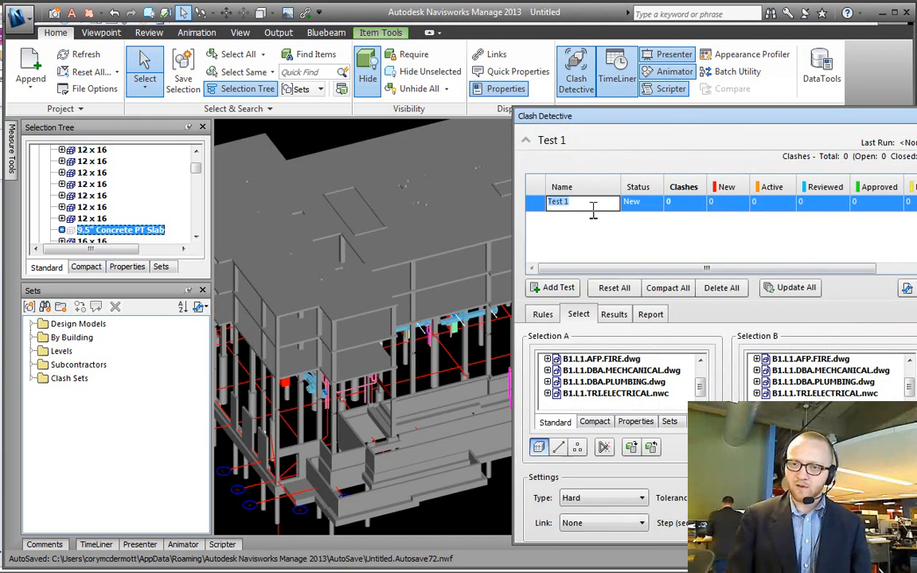
type("ALL")
key("BackSpace")
key("BackSpace")
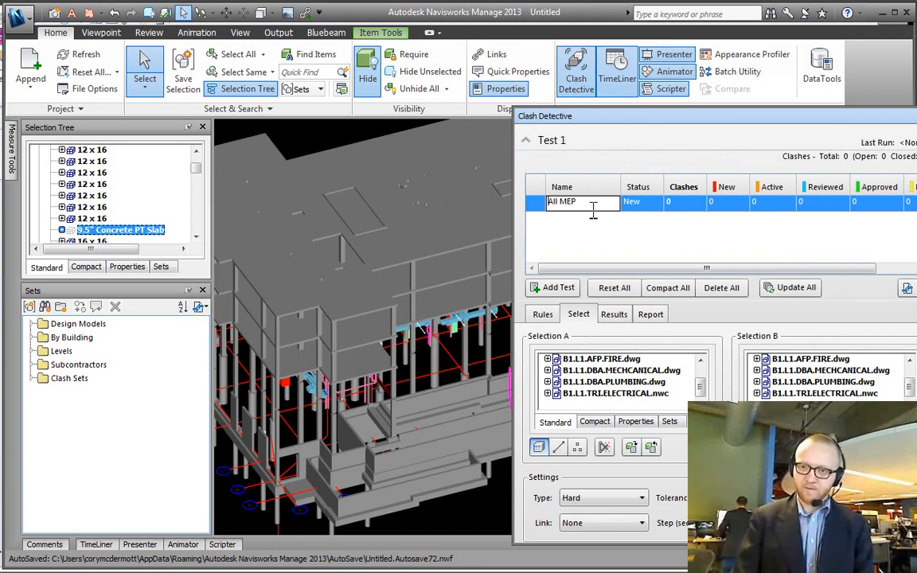
type("1")
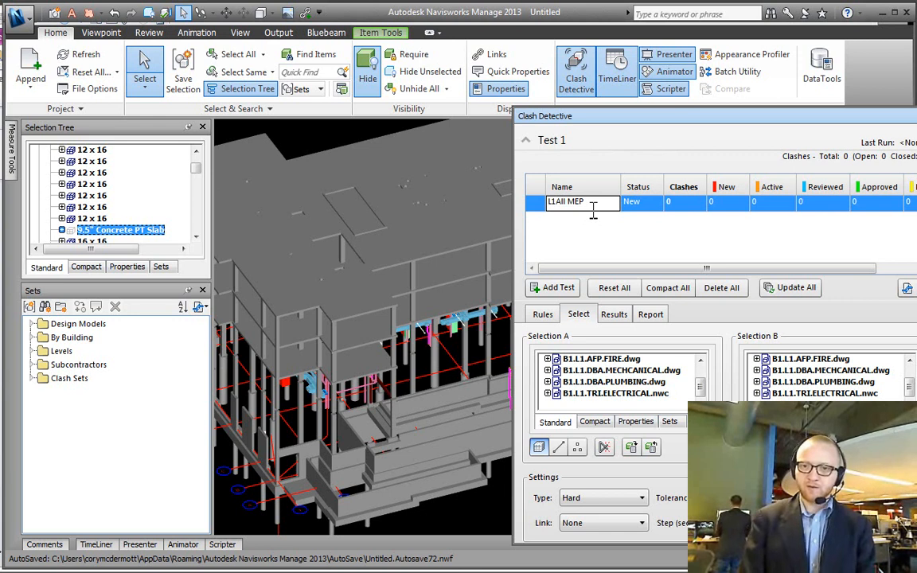
type("-")
- Choose the fire, mechanical, plumbing and electrical B1.L1 models in both Selection A and Selection B
left_click(613, 382)
left_click(606, 359)
scroll(613, 370, "up", 1)
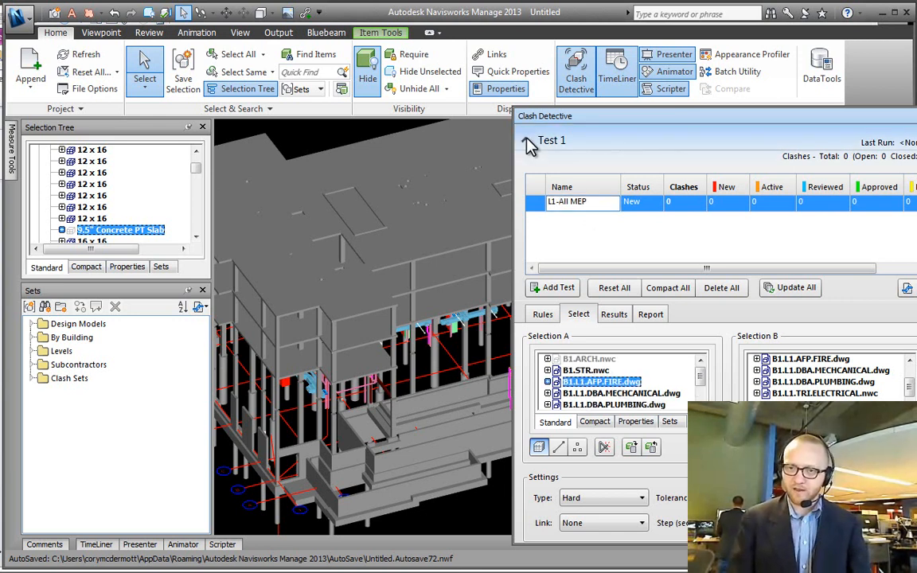
left_click(527, 142)
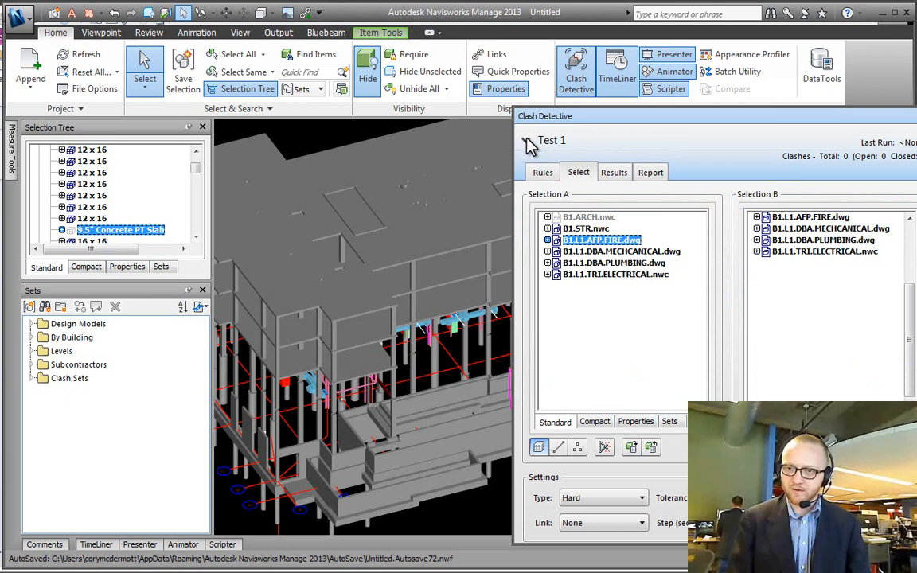
left_click(588, 276, "shift")
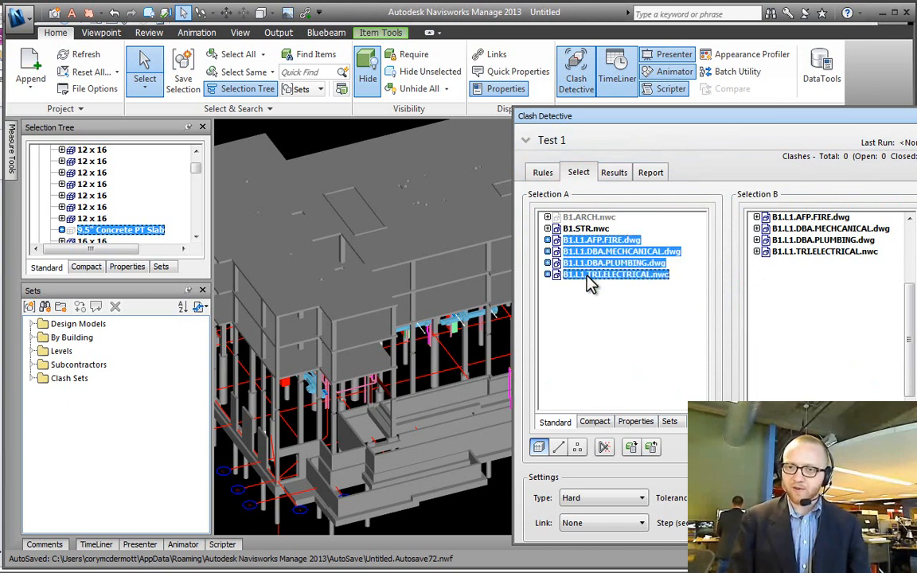
scroll(844, 312, "up", 2)
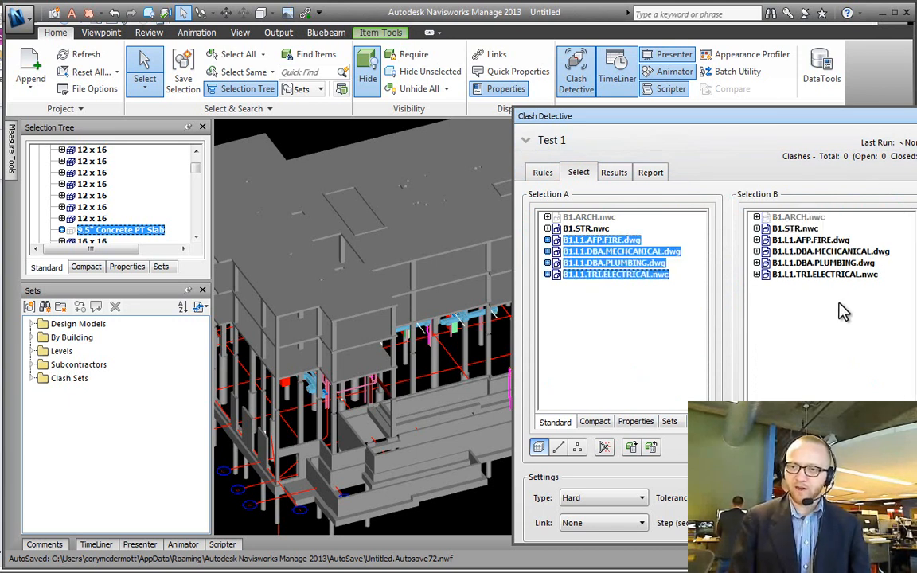
left_click(796, 241)
left_click(791, 274, "shift")
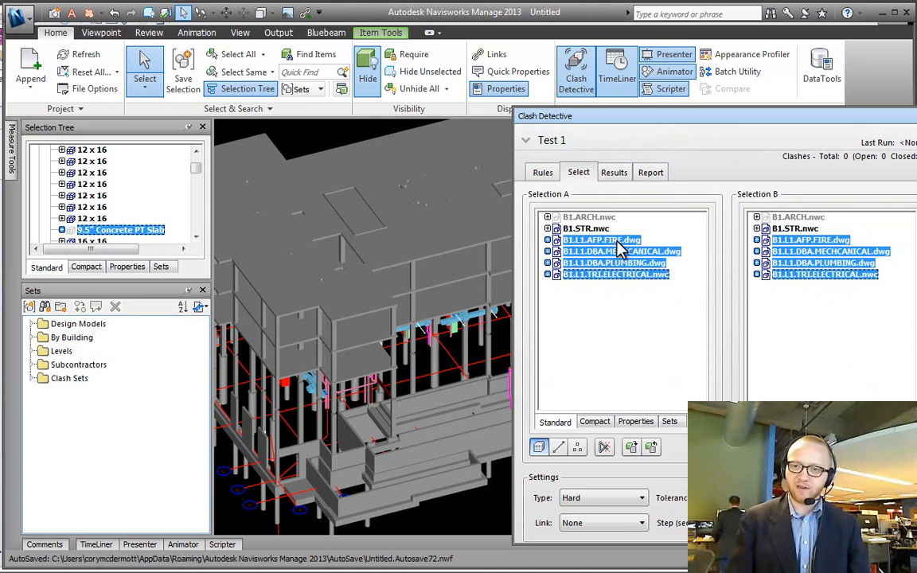
- Set the test's rules to ignore only clashes between items in the same file, clearing the subcontractor selection set rules
left_click(544, 176)
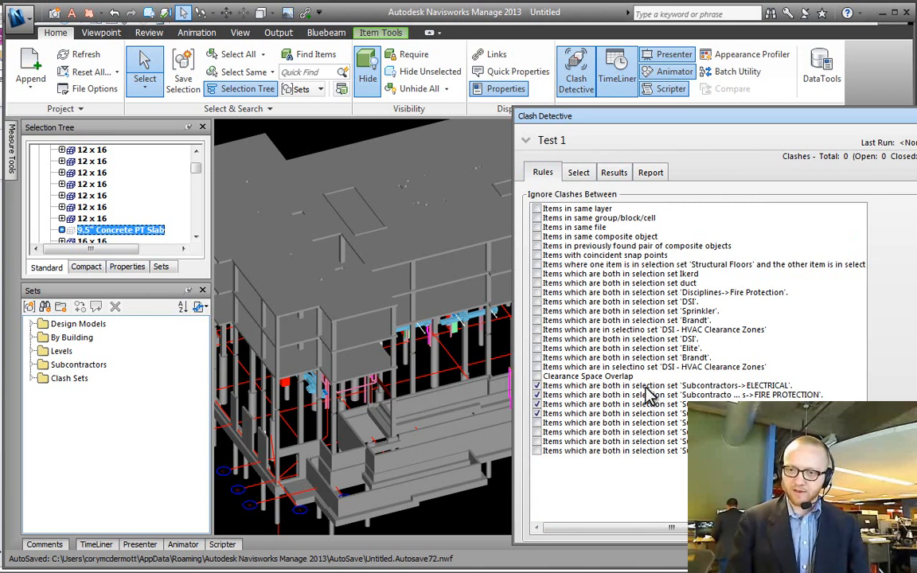
left_click(537, 395)
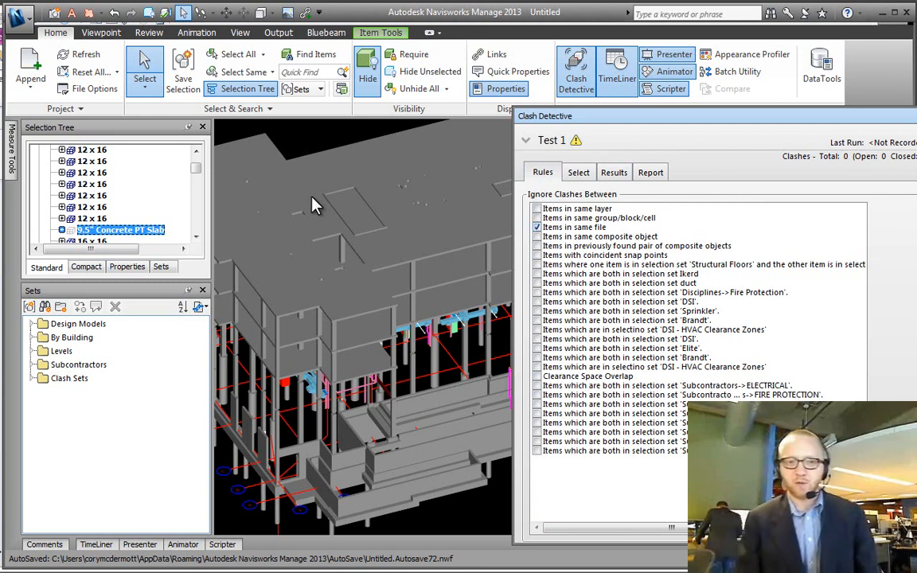
- Collapse the structural model in the selection tree and select B1.L1.DBA.MECHCANICAL.dwg together with B1.L1.DBA.PLUMBING.dwg
left_click(98, 174)
key("Left")
key("Left")
key("Left")
key("Left")
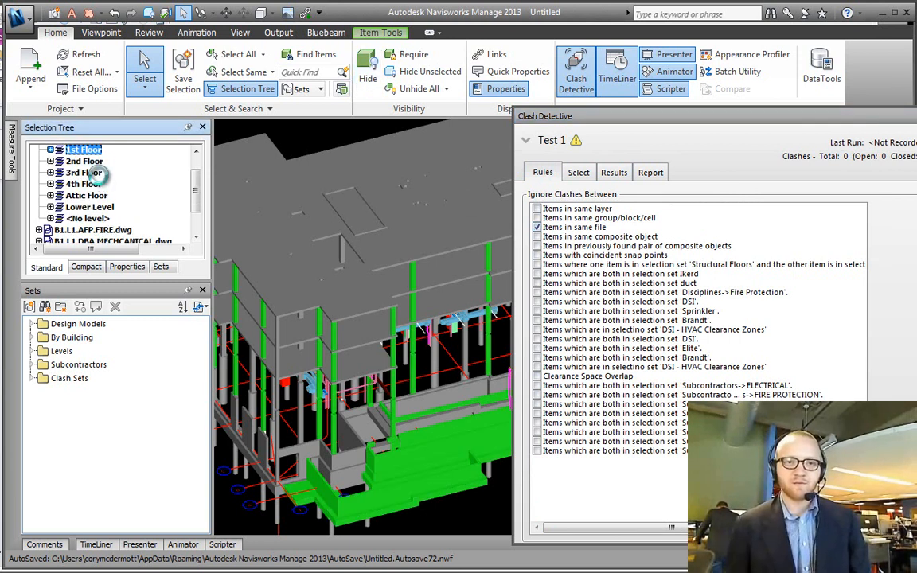
left_click(98, 175)
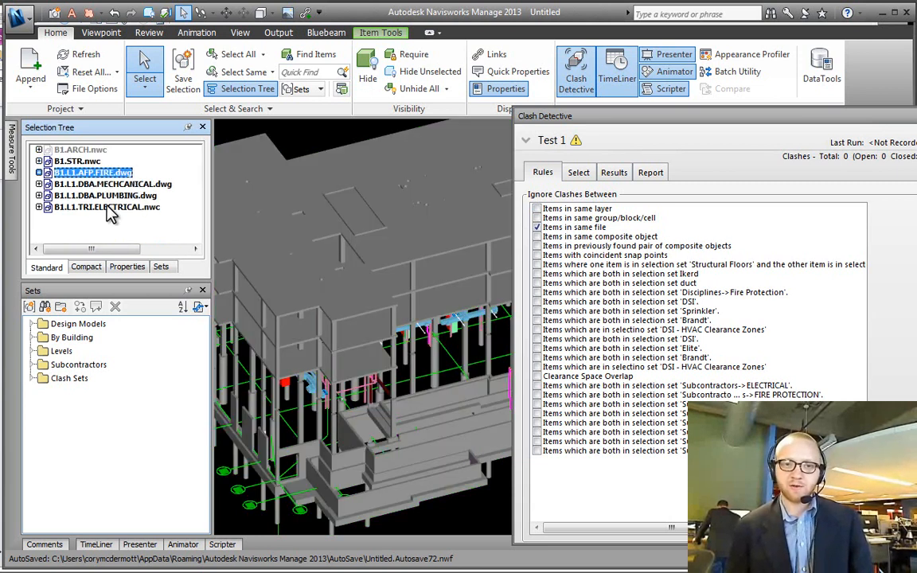
left_click(103, 184)
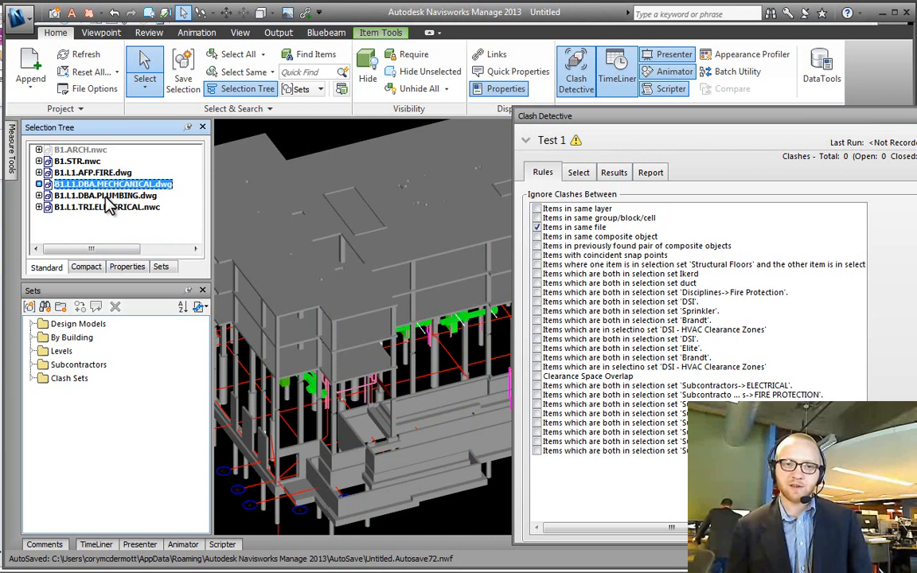
left_click(99, 195, "ctrl")
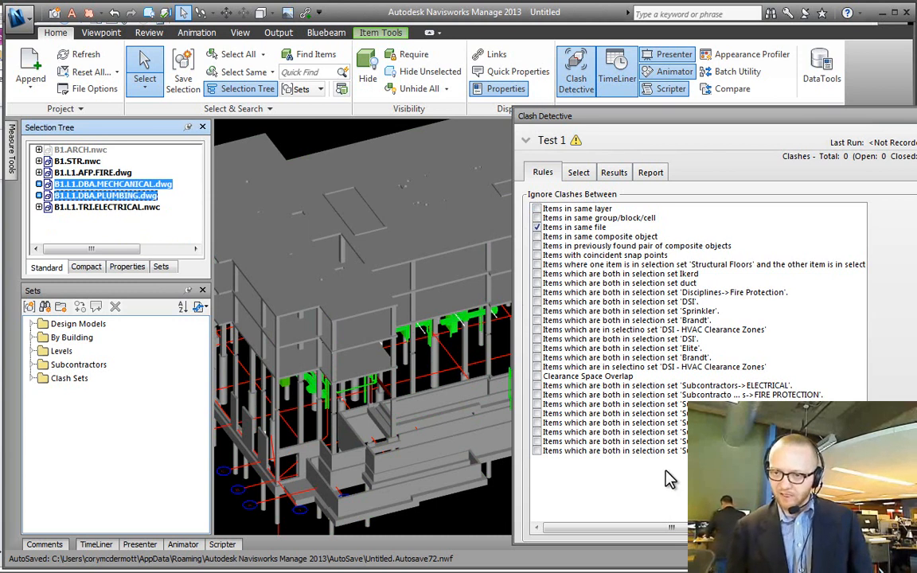
- Start a new ignore rule for the clash test based on the Same Selection Set template
left_click(892, 487)
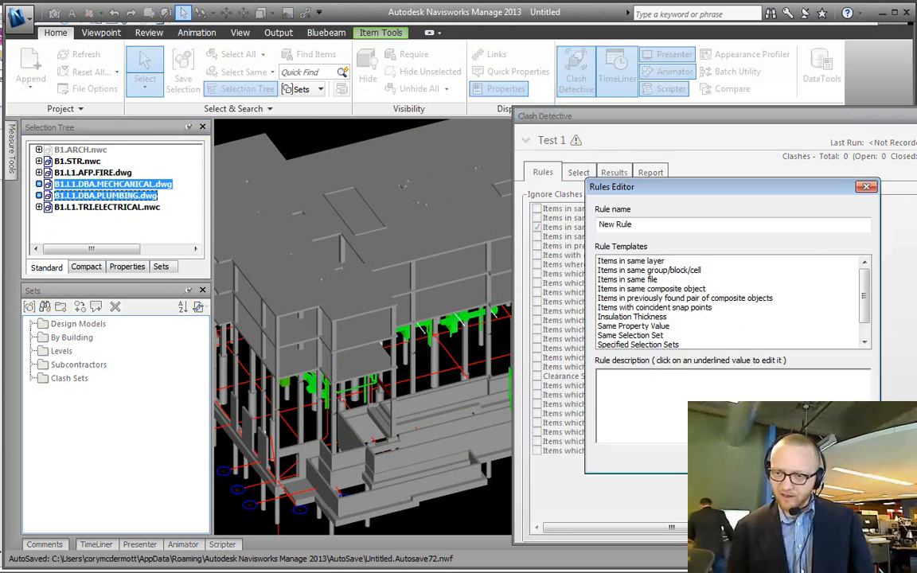
left_click(631, 261)
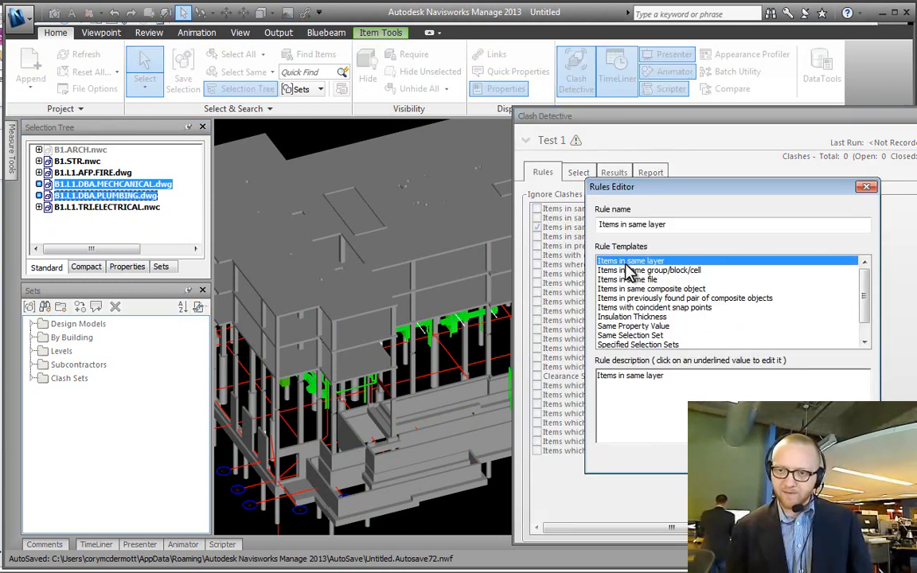
left_click(641, 288)
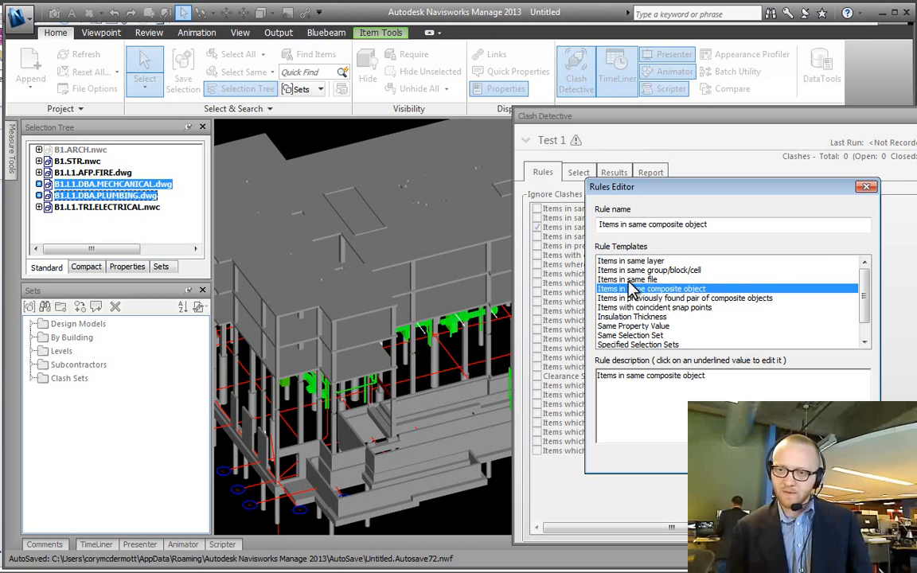
left_click(633, 326)
left_click(631, 335)
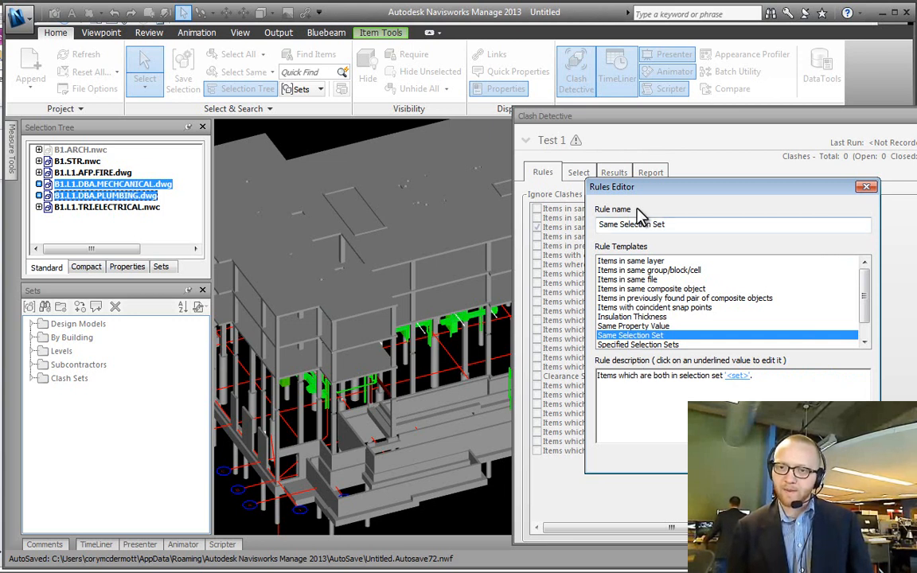
left_click_drag(617, 194, 671, 160)
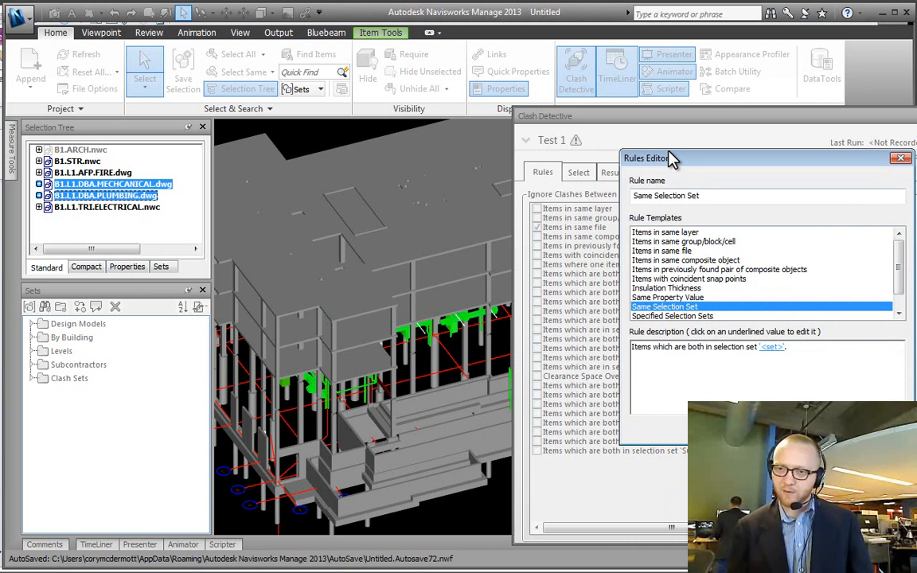
left_click(771, 351)
left_click(855, 300)
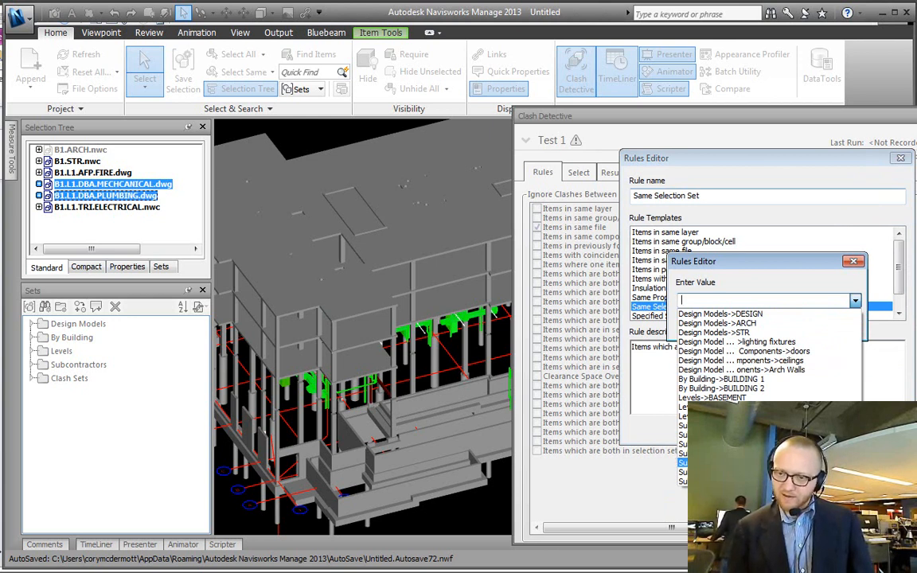
left_click(717, 463)
left_click(776, 324)
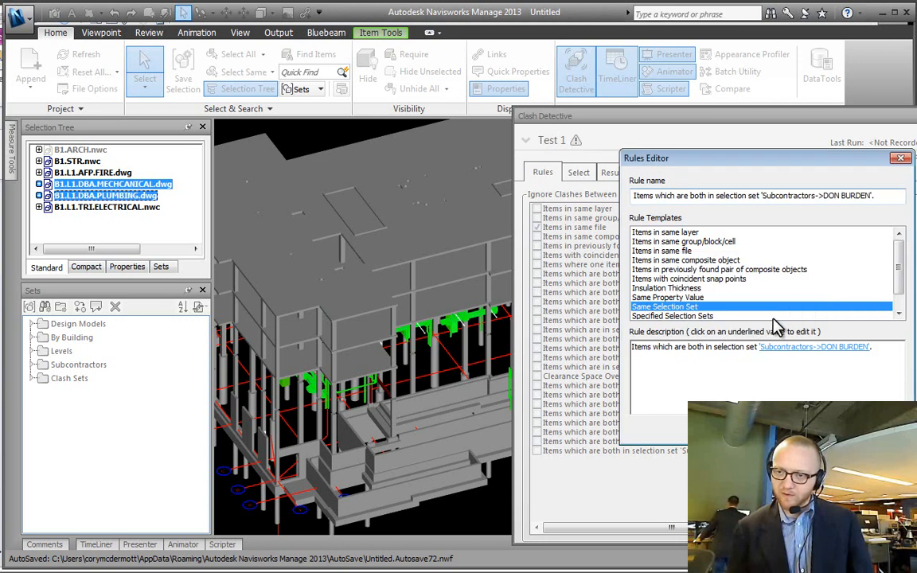
left_click(811, 429)
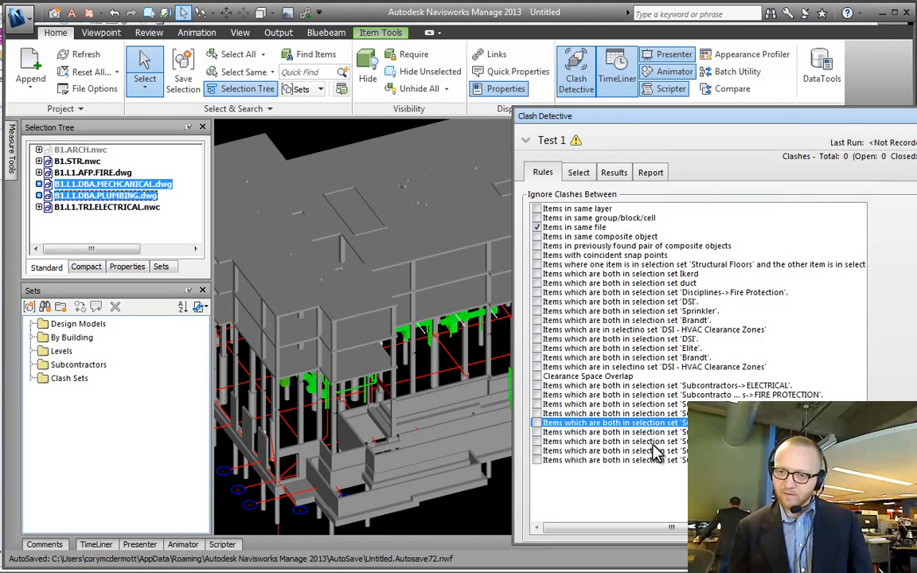
left_click(536, 460)
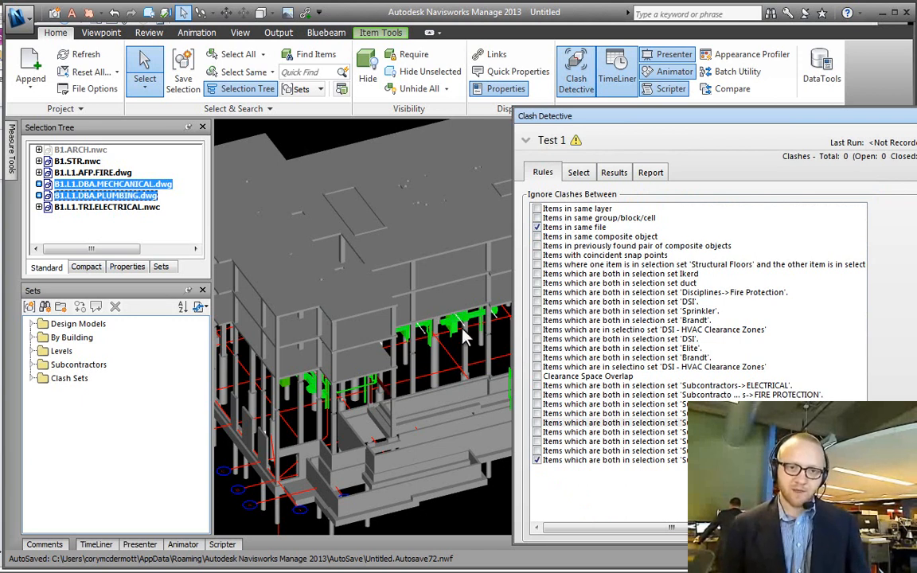
- Run the clash test and hide the structural model B1.STR.nwc, leaving nothing selected
left_click(579, 175)
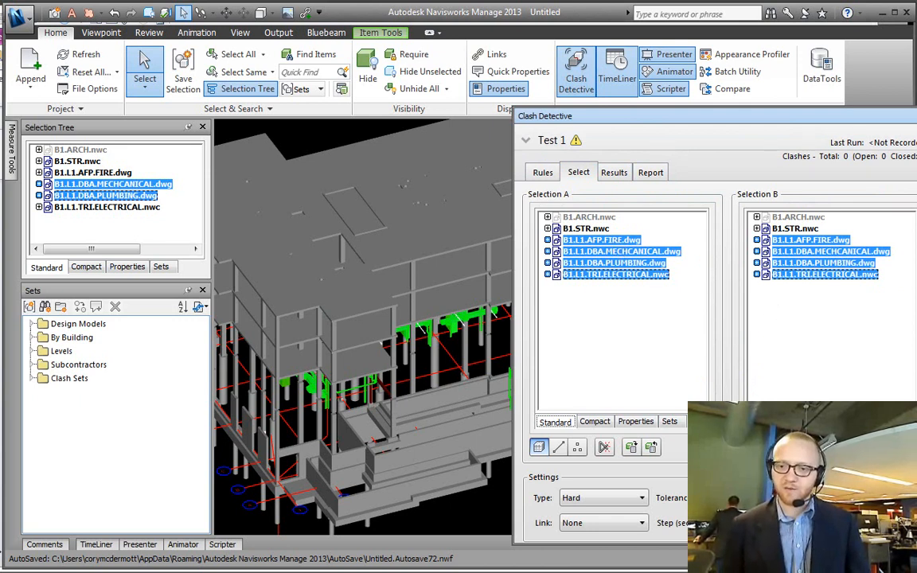
left_click(879, 521)
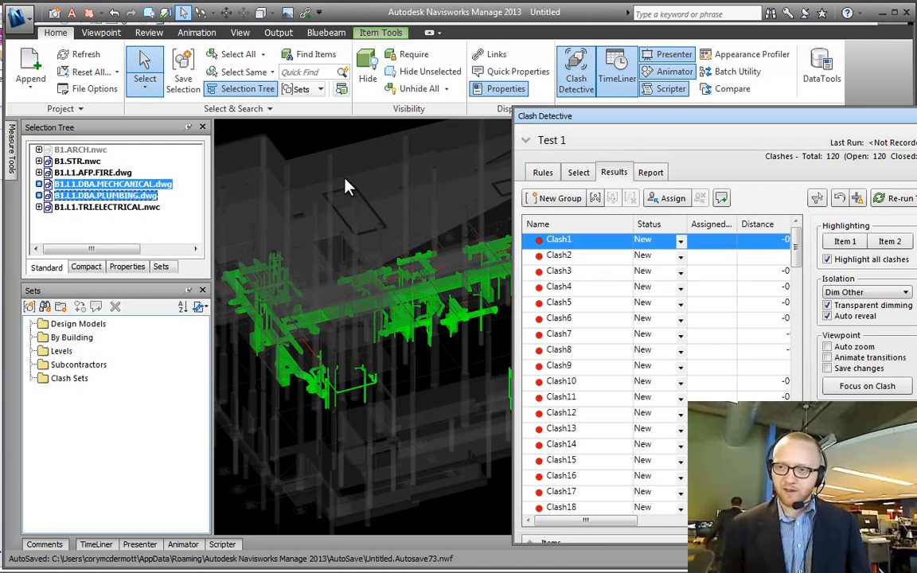
left_click(80, 161)
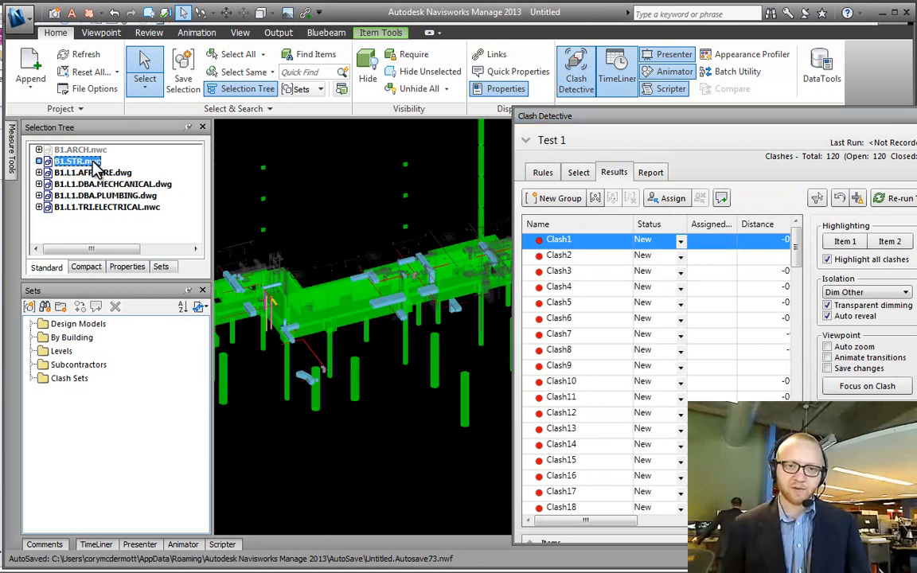
left_click(367, 71)
left_click(356, 221)
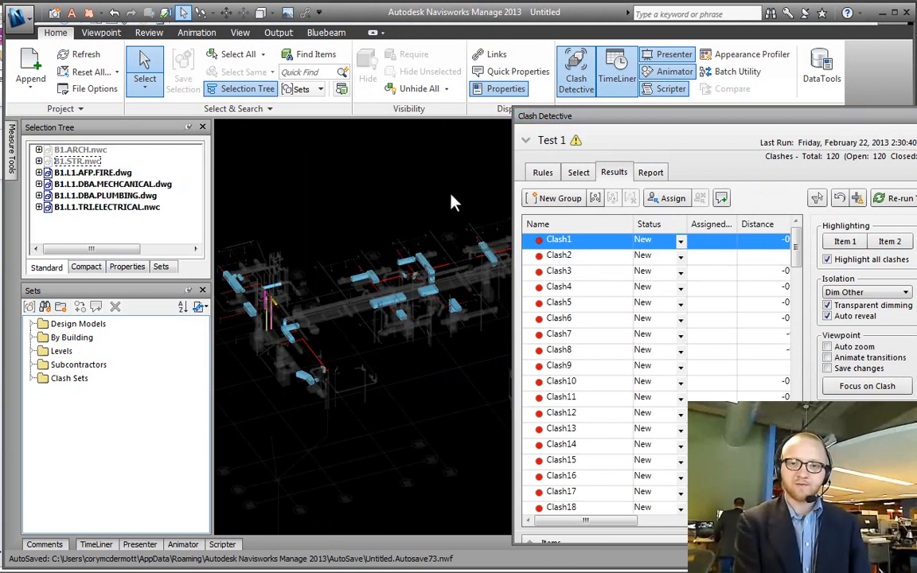
- Move the Clash Detective window off the model and examine the highlighted ducts, red pipes and vertical risers at the building's end
left_click_drag(557, 118, 516, 305)
scroll(342, 342, "up", 5)
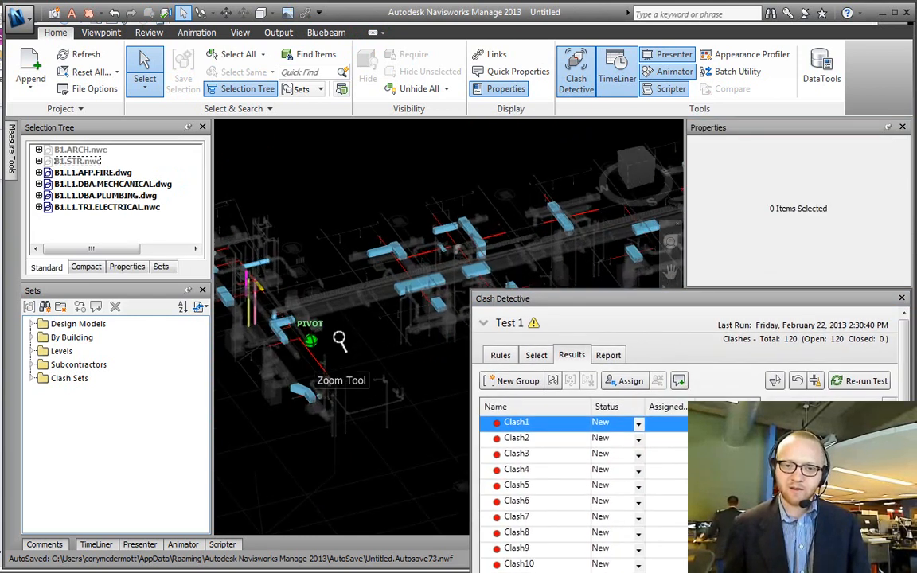
middle_click_drag(326, 426, 338, 408, "shift")
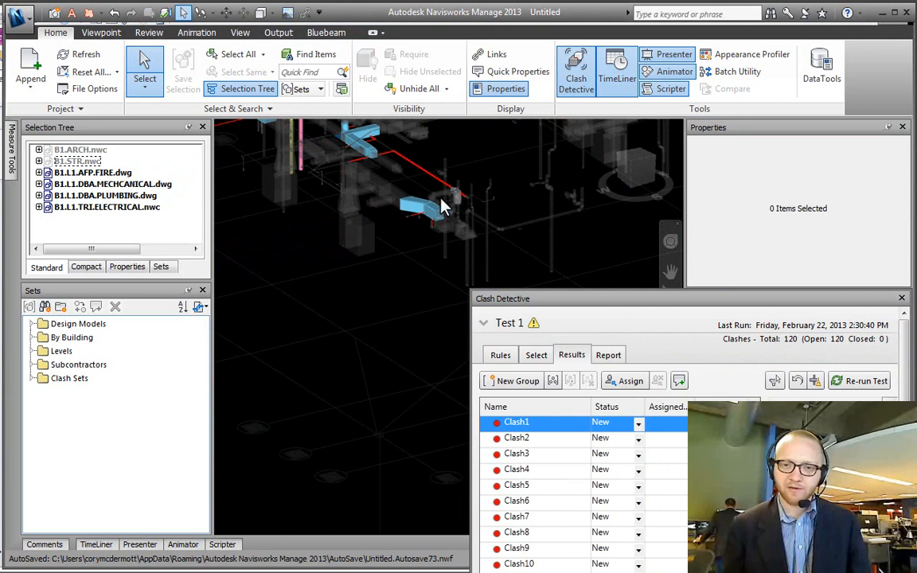
scroll(428, 206, "up", 2)
scroll(428, 206, "up", 3)
scroll(381, 205, "up", 2)
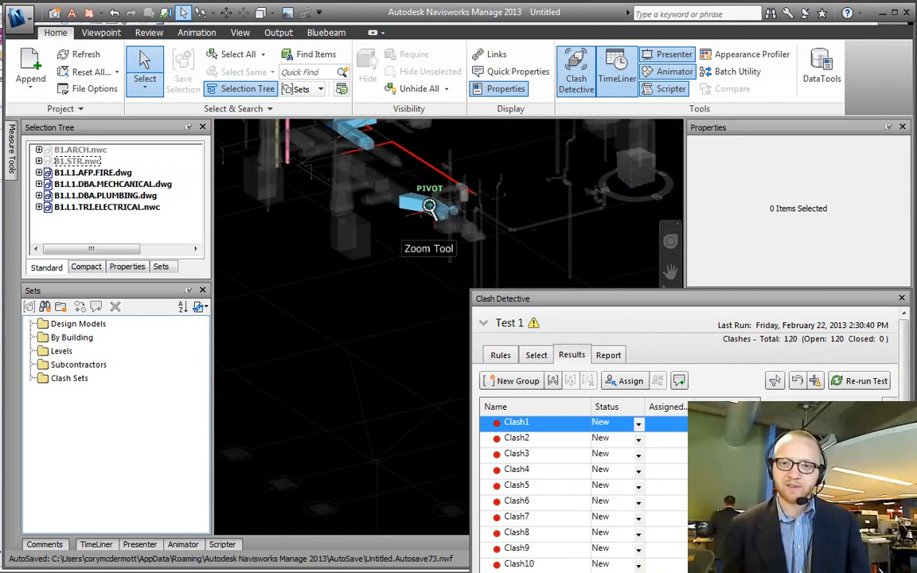
middle_click_drag(371, 208, 430, 221, "shift")
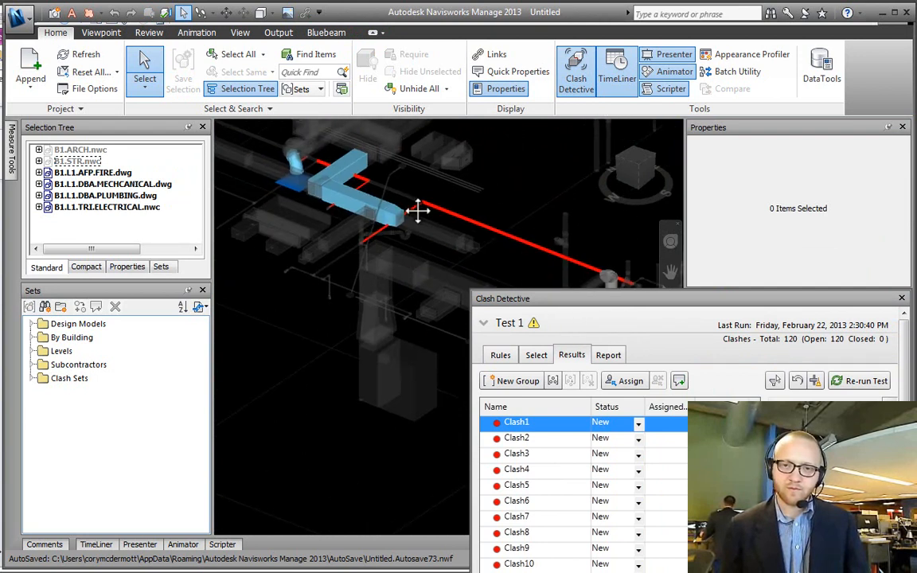
middle_click_drag(371, 224, 542, 271)
scroll(422, 212, "down", 2)
middle_click_drag(423, 212, 279, 256)
middle_click_drag(279, 256, 457, 291, "shift")
scroll(258, 246, "down", 1)
scroll(258, 246, "up", 1)
scroll(266, 245, "up", 1)
scroll(342, 230, "up", 3)
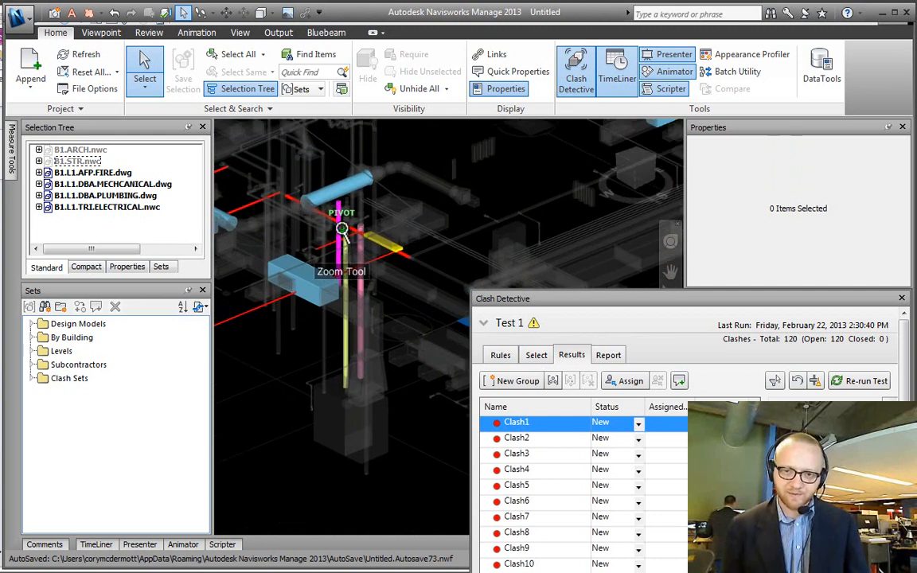
- Examine the remaining highlighted clashes from the risers along the main duct run to the far end of the level
middle_click_drag(340, 225, 390, 308, "shift")
scroll(347, 215, "down", 4)
middle_click_drag(348, 215, 625, 292)
scroll(334, 261, "down", 2)
middle_click_drag(316, 241, 344, 254, "shift")
scroll(328, 302, "down", 3)
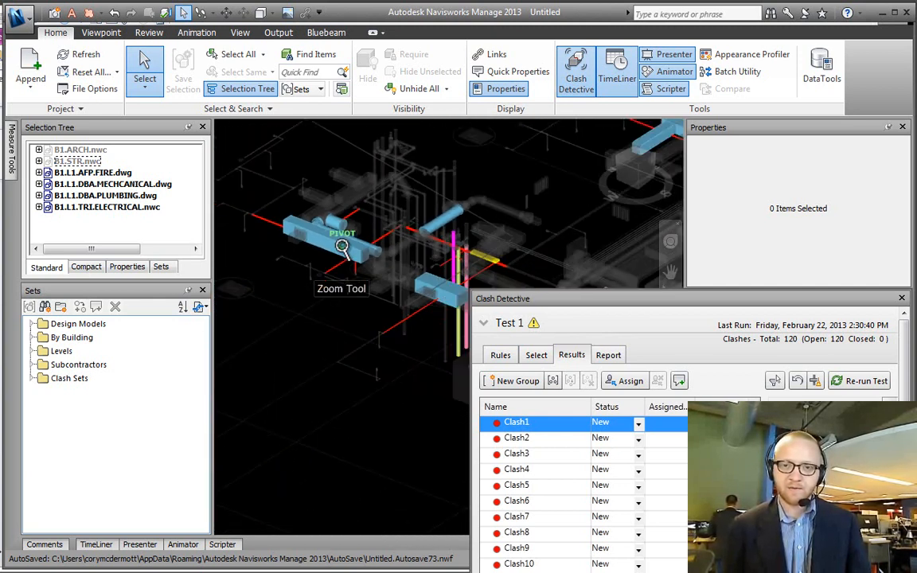
middle_click_drag(537, 238, 342, 295)
middle_click_drag(481, 245, 321, 301)
scroll(375, 293, "down", 2)
middle_click_drag(445, 286, 388, 378)
scroll(430, 280, "down", 2)
scroll(430, 281, "up", 2)
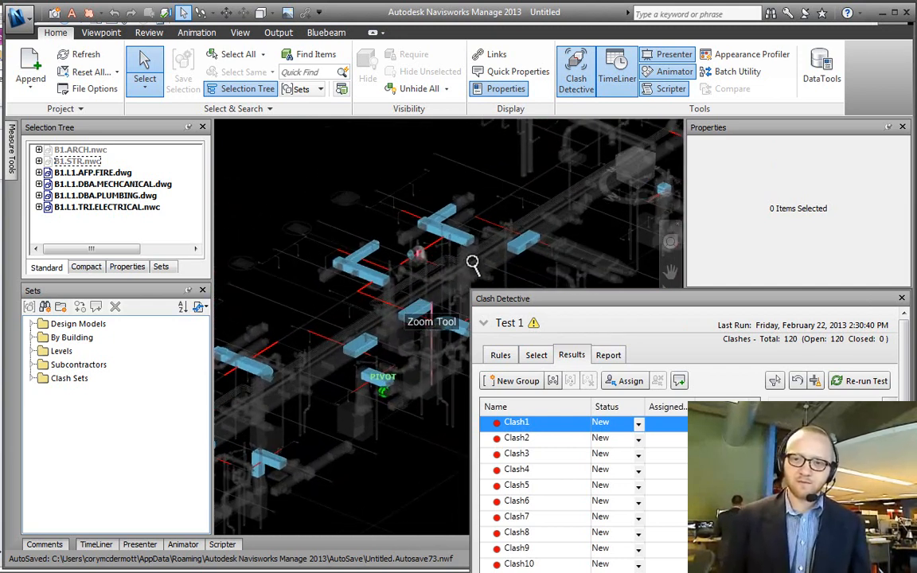
middle_click_drag(458, 262, 402, 275)
scroll(398, 275, "down", 3)
scroll(402, 275, "down", 3)
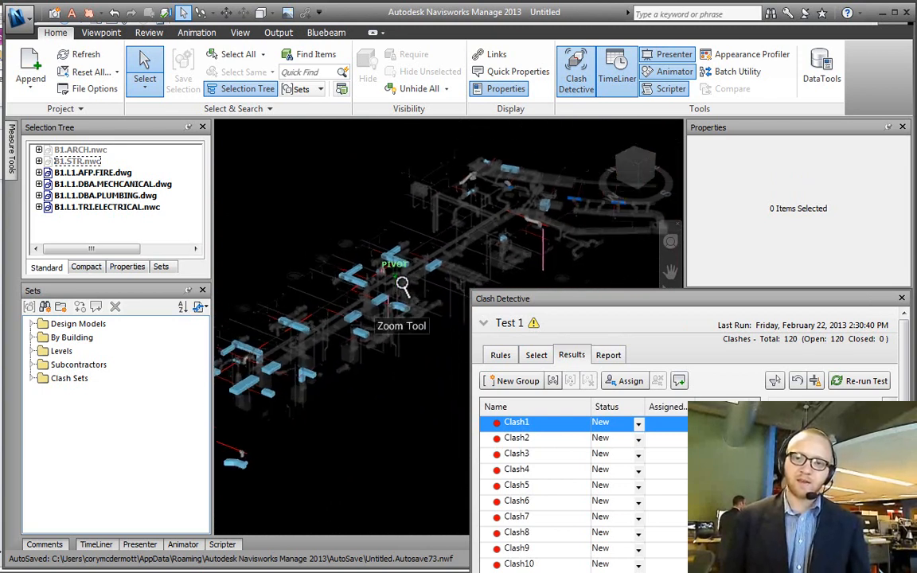
middle_click_drag(406, 355, 443, 278)
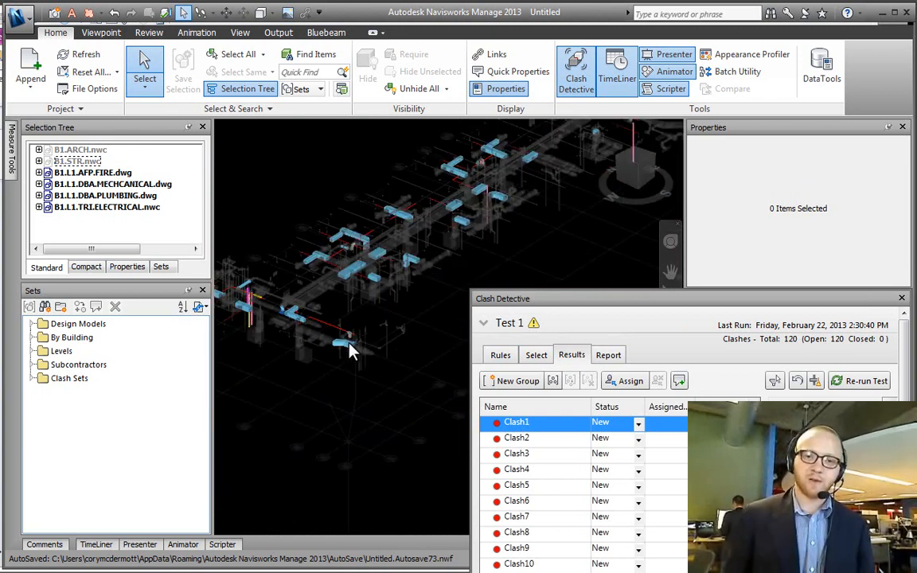
- Inspect the clash between the blue duct elbow and the red pipes up close, and return to an overview of the surrounding clashes
scroll(347, 360, "up", 3)
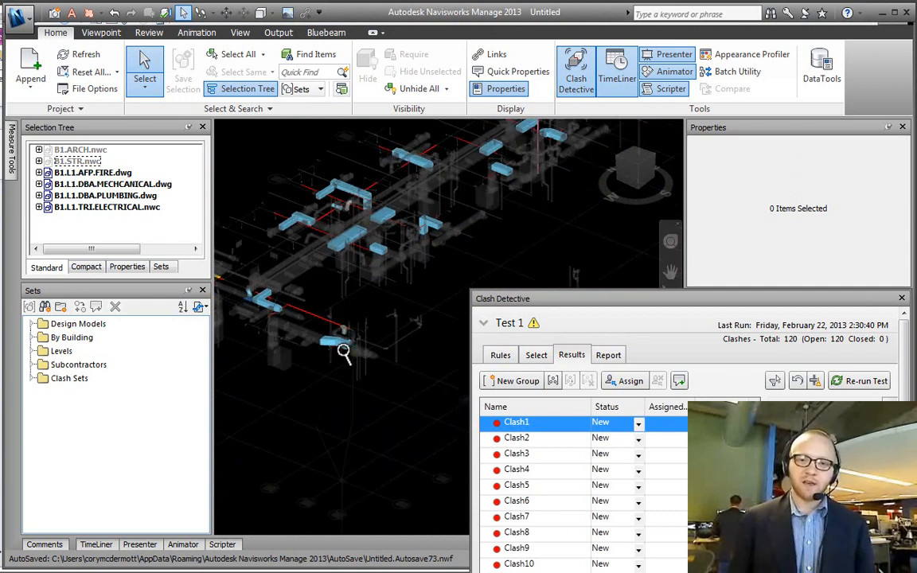
scroll(335, 351, "up", 5)
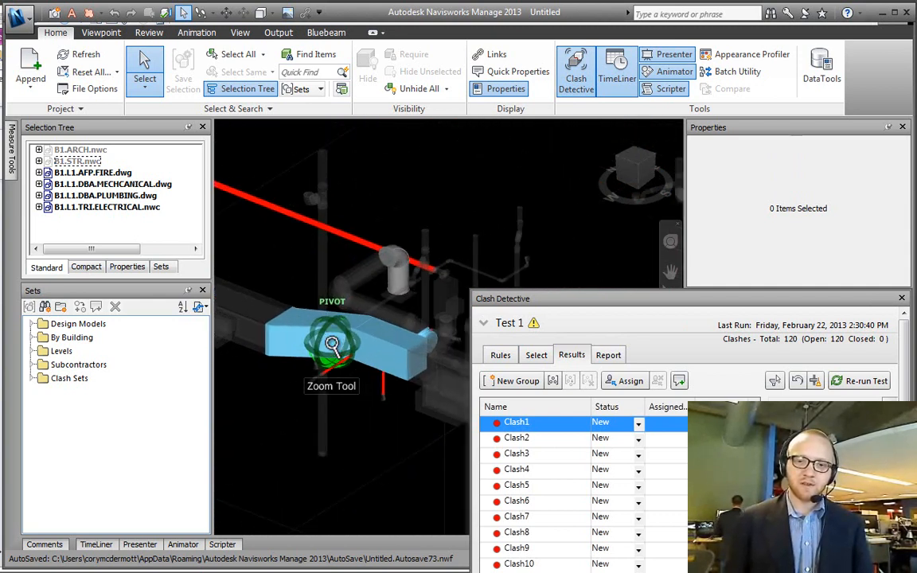
middle_click_drag(390, 357, 407, 290, "shift")
scroll(409, 317, "down", 1)
scroll(409, 316, "down", 3)
scroll(408, 289, "down", 2)
scroll(407, 289, "up", 1)
left_click_drag(521, 298, 465, 191)
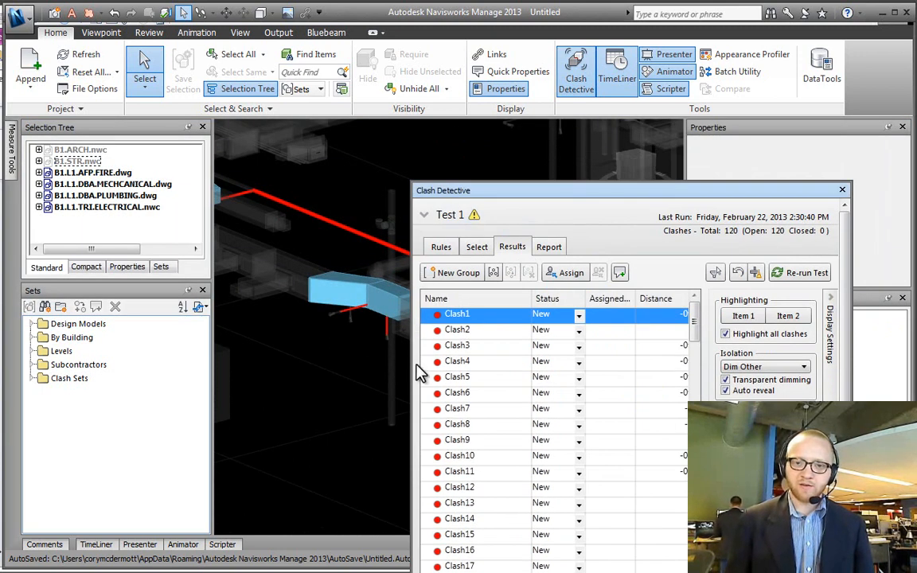
scroll(357, 305, "down", 5)
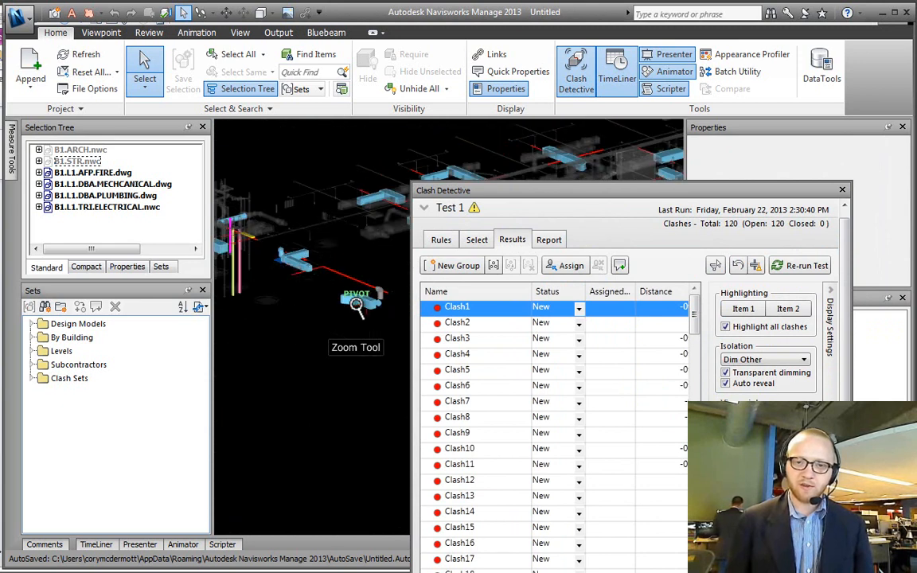
- Review the clash results list from the first clash to the last and return to its beginning
left_click(695, 320)
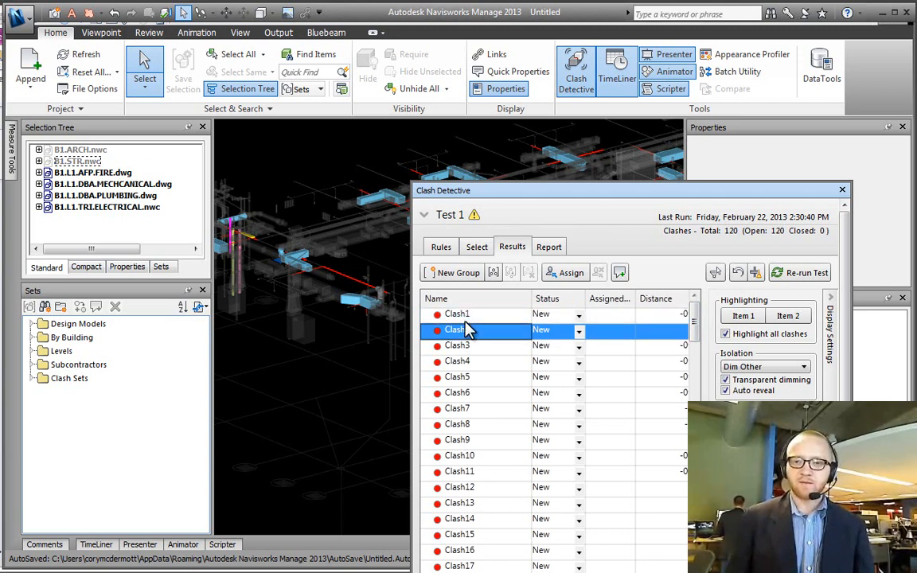
key("End")
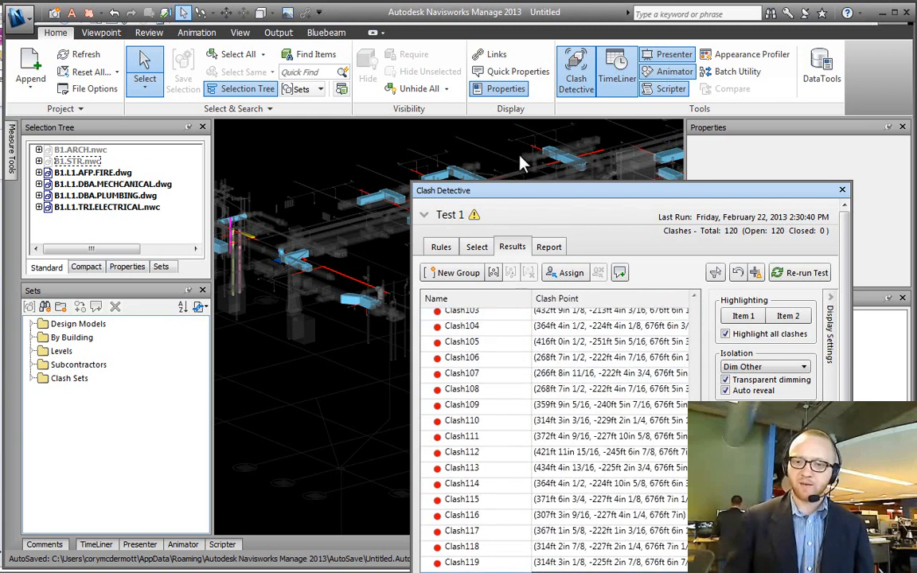
left_click_drag(522, 197, 541, 161)
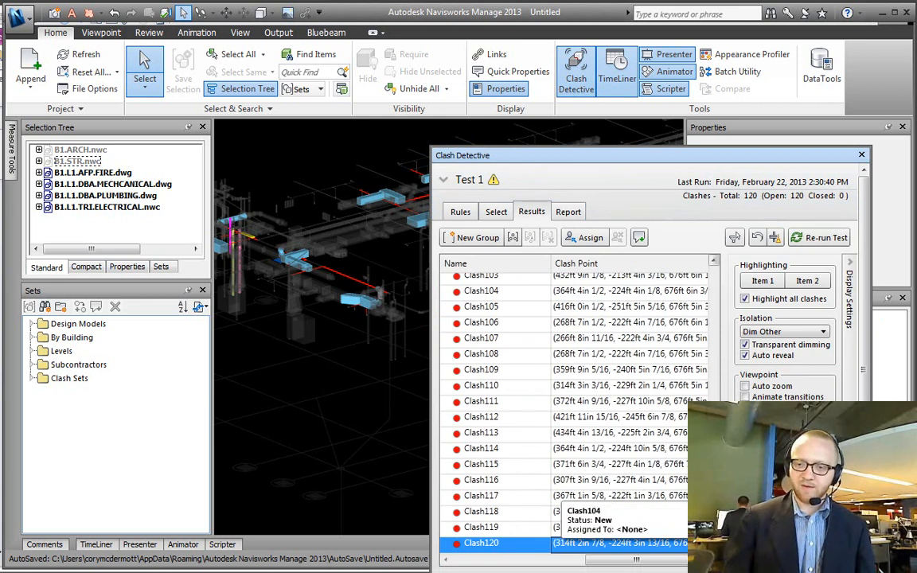
key("Home")
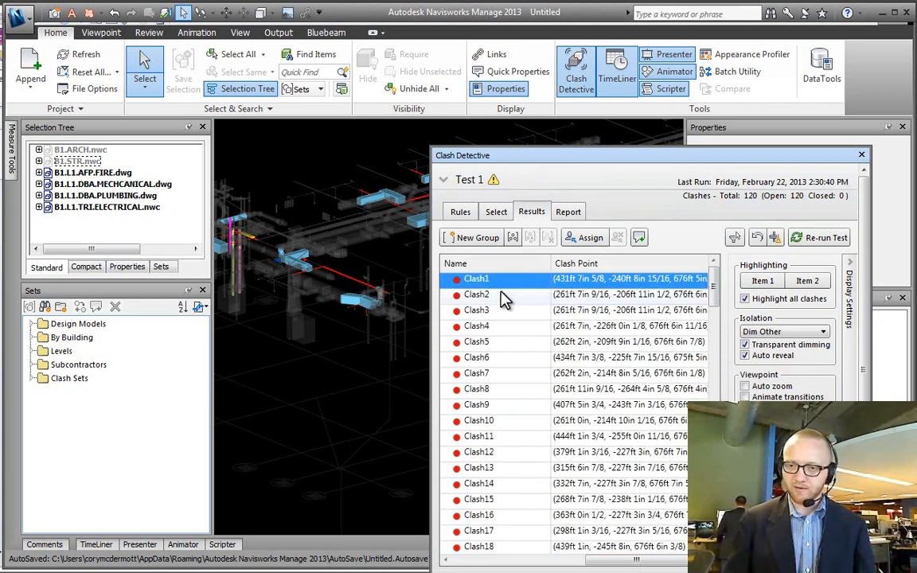
- Group all the clash results together and name the group All clashes
key("ctrl+a")
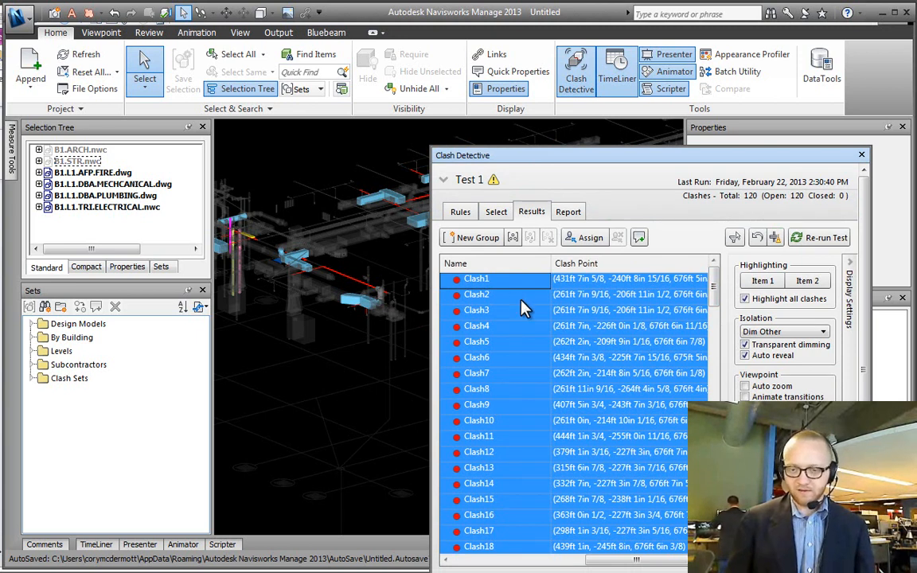
right_click(508, 282)
left_click(541, 427)
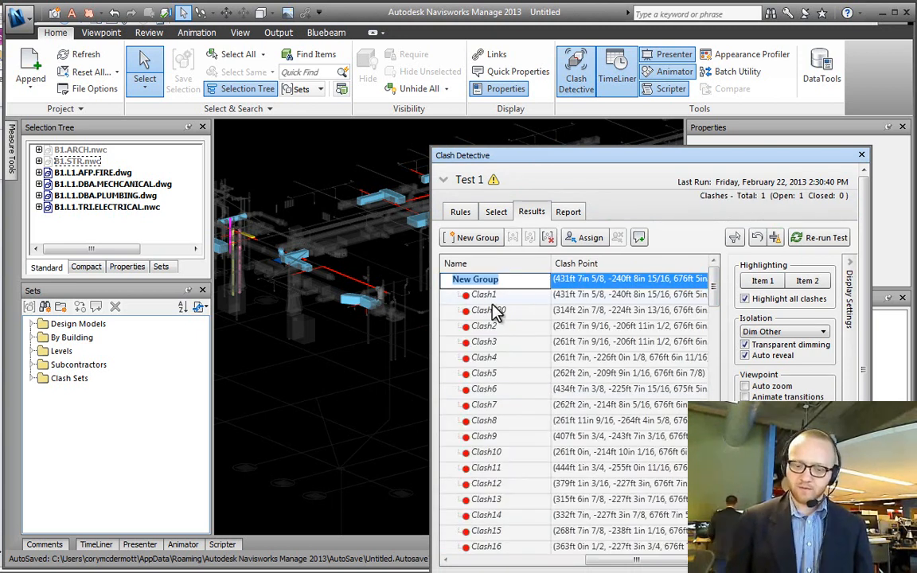
type("A")
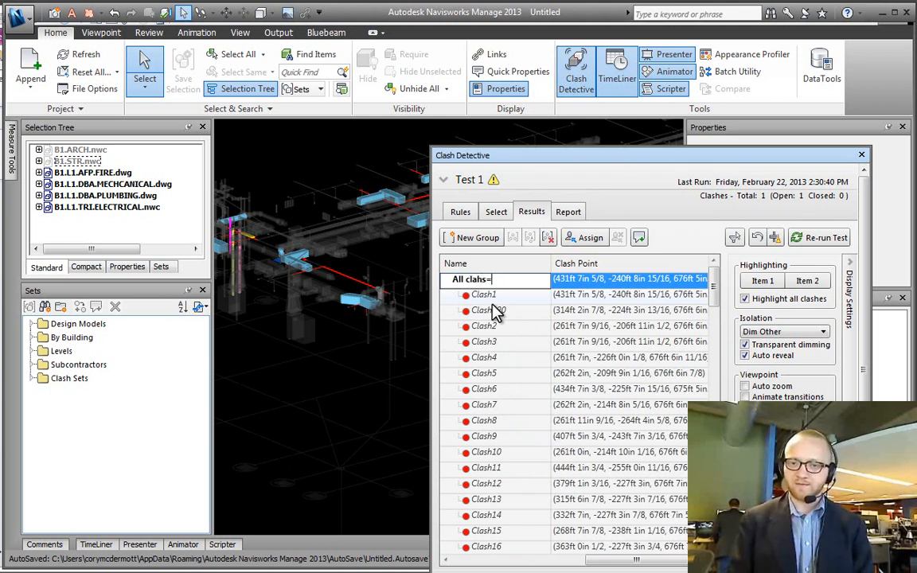
type("ll clashes")
key("Return")
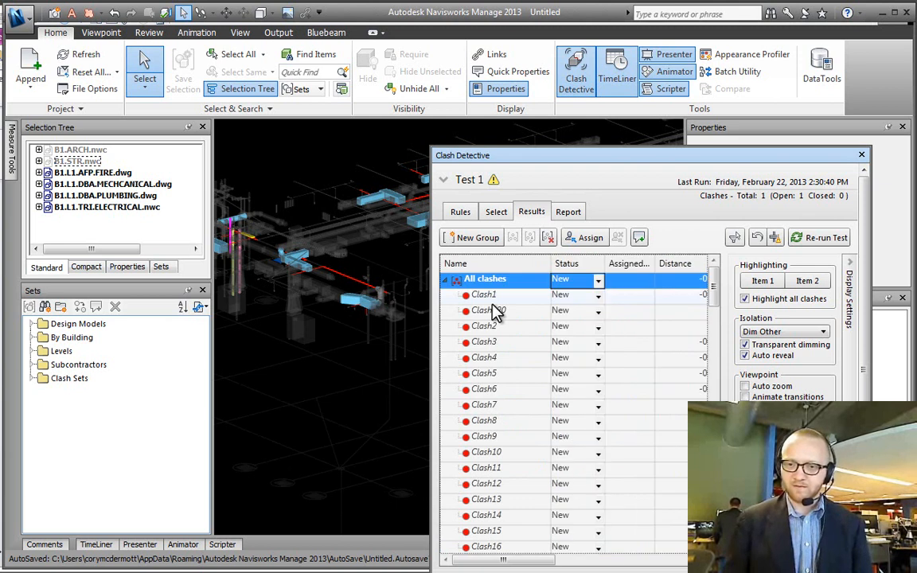
- Set the clash isolation to Hide Other and move the Clash Detective window clear of the model
left_click(808, 333)
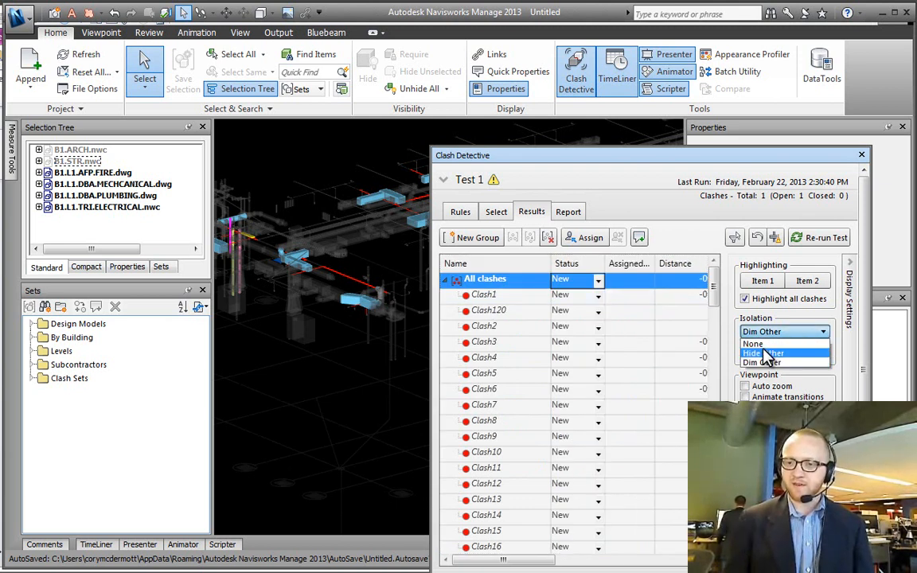
left_click(763, 352)
left_click_drag(442, 157, 481, 398)
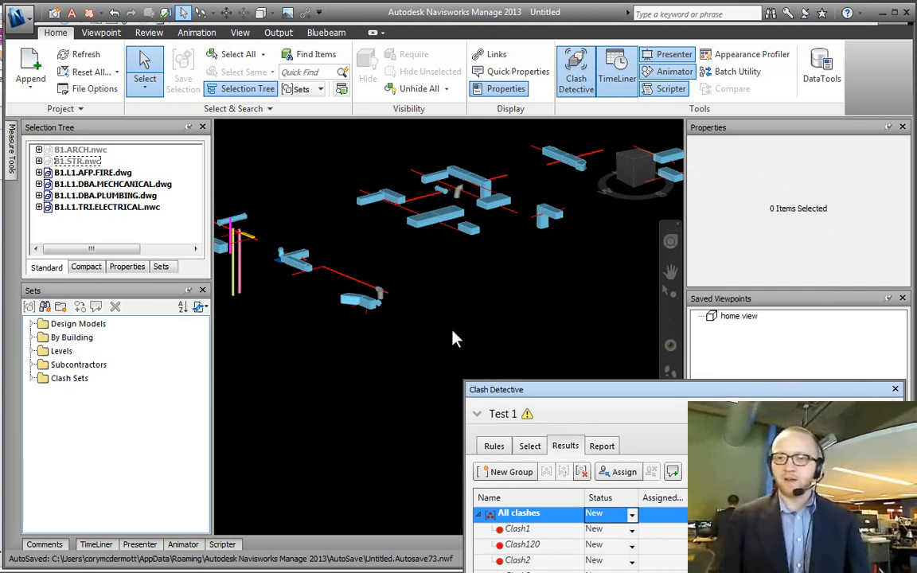
- Select all the isolated clashing items across the whole level in the model view
middle_click(570, 267)
scroll(572, 271, "down", 3)
middle_click_drag(574, 271, 465, 315)
scroll(471, 311, "down", 2)
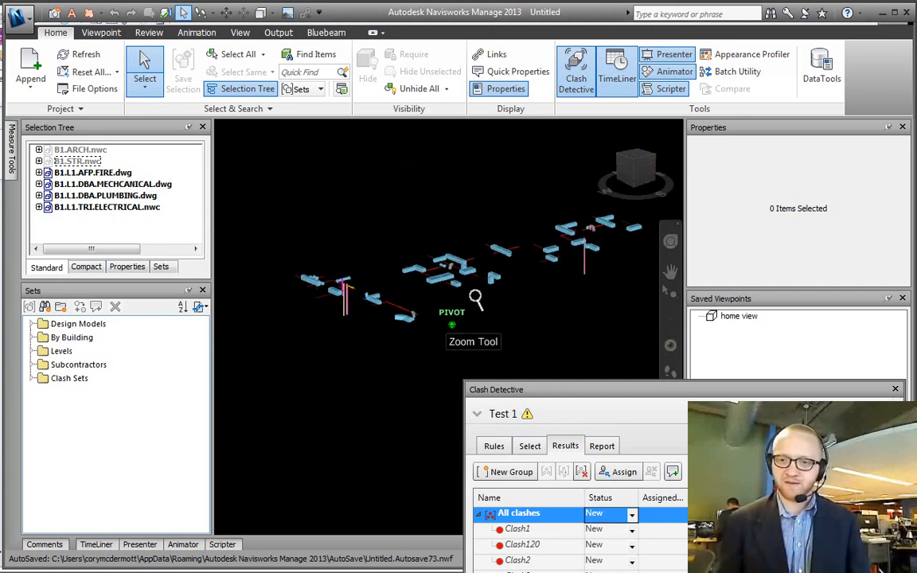
scroll(508, 262, "down", 2)
middle_click_drag(508, 262, 460, 262)
scroll(442, 266, "down", 2)
middle_click_drag(516, 261, 468, 246)
scroll(468, 246, "down", 3)
left_click_drag(657, 146, 245, 402)
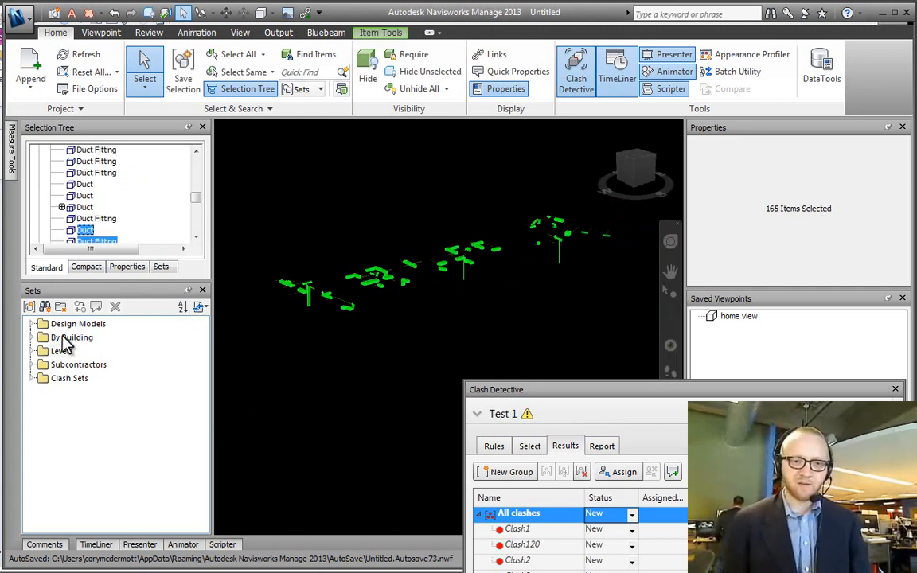
- Save the selected clashing items as a selection set named L1 All MEP Clashes- 2013.02.22
left_click(30, 307)
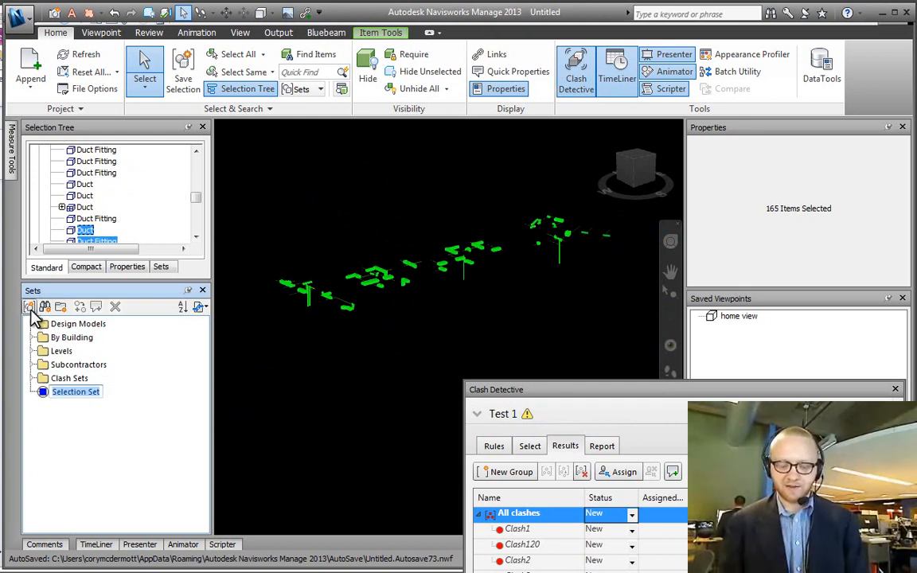
type("All Clah")
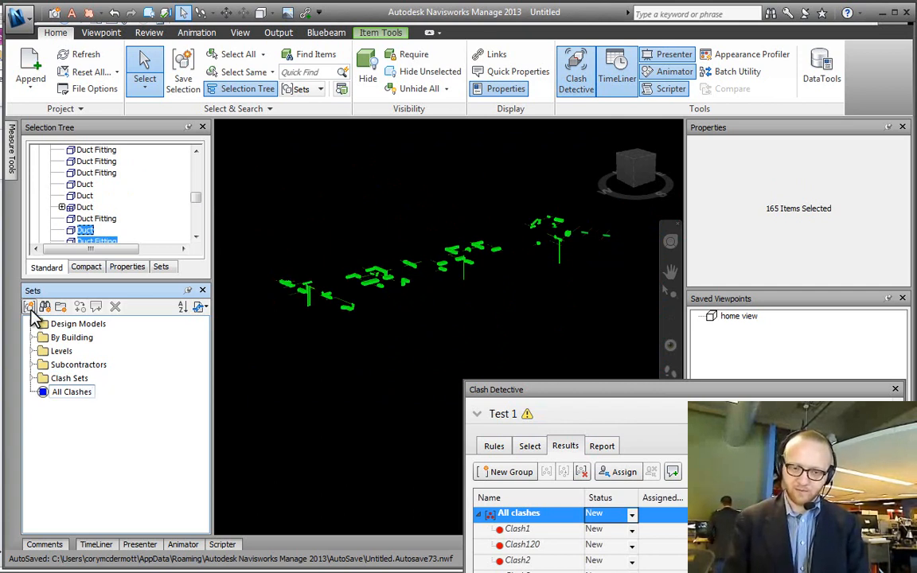
type("L1")
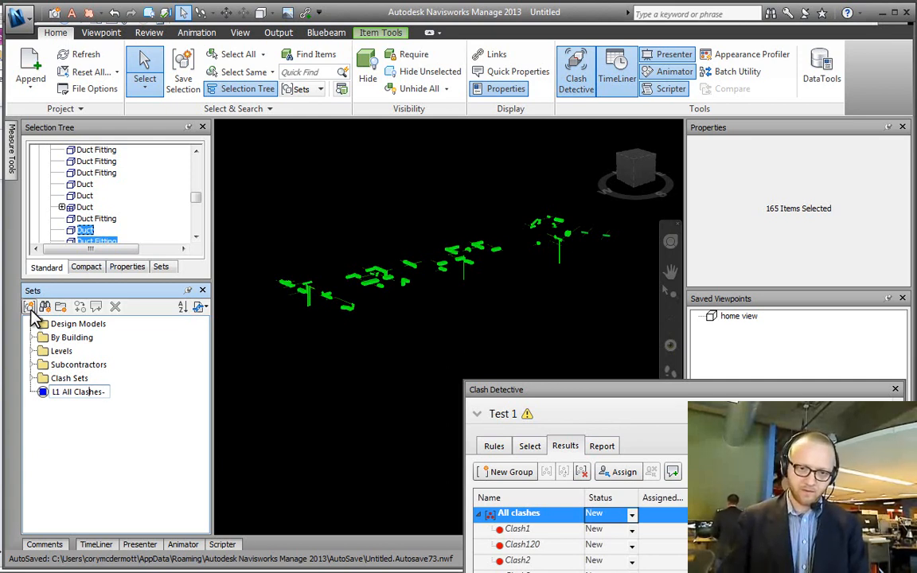
type("MEP")
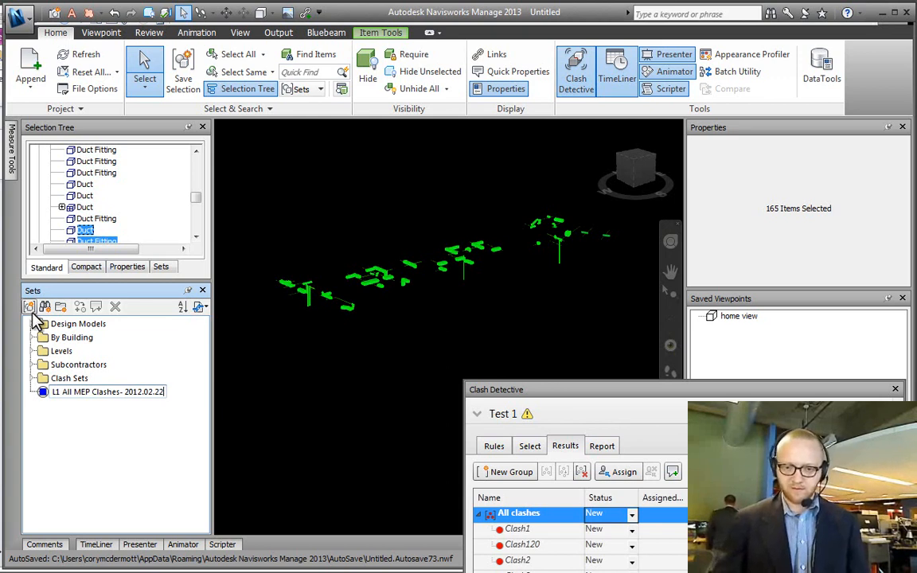
key("Left")
key("Left")
key("Left")
key("Left")
key("Left")
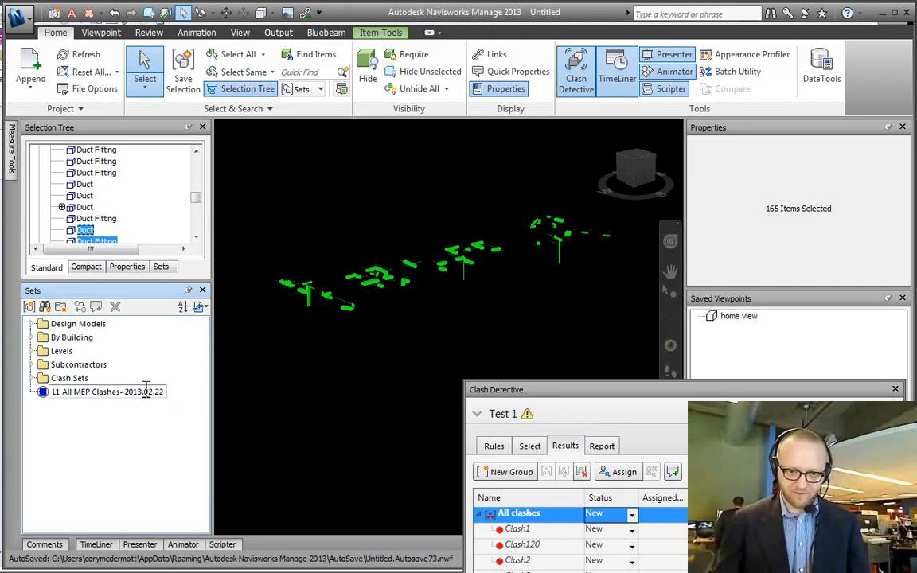
key("Return")
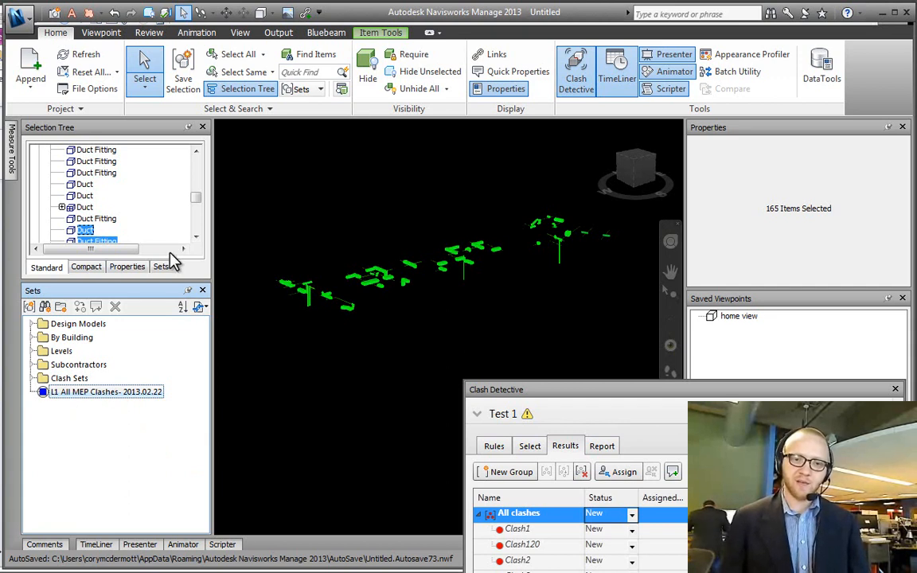
- Invert the selection and save the remaining items as a selection set named Other
left_click(256, 54)
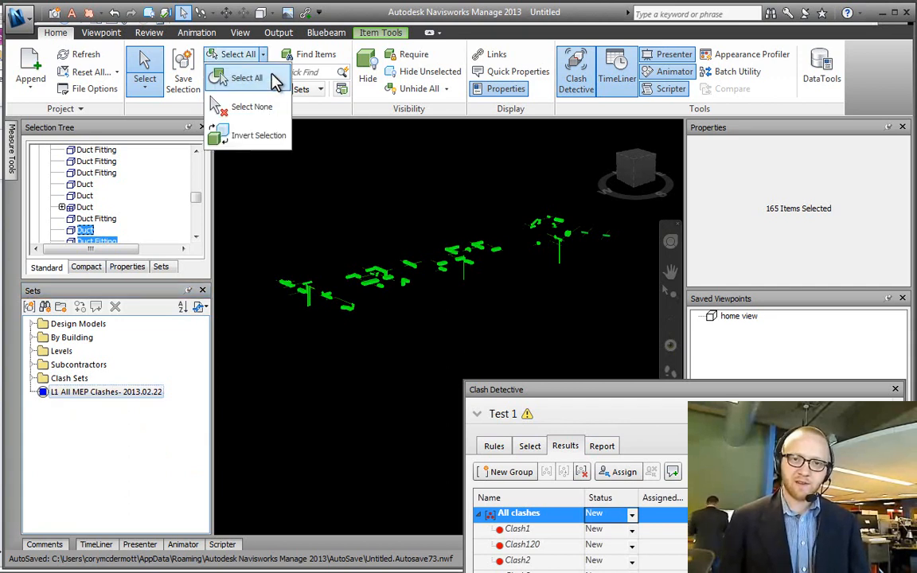
left_click(256, 135)
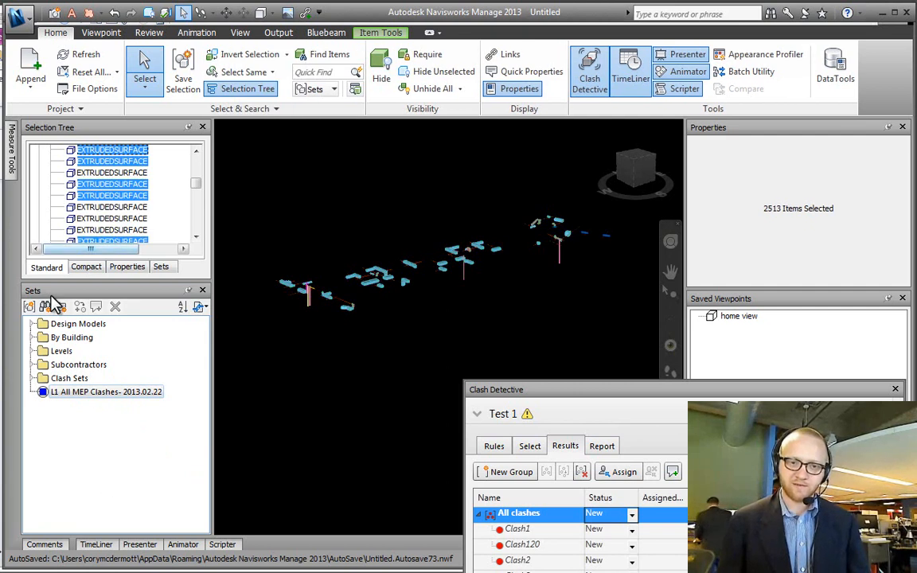
left_click(29, 307)
type("Other")
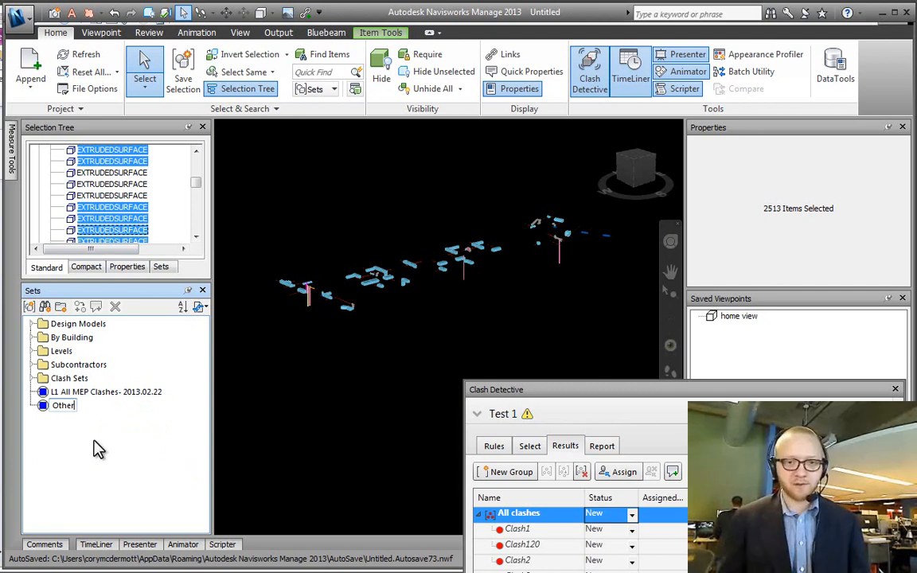
key("Return")
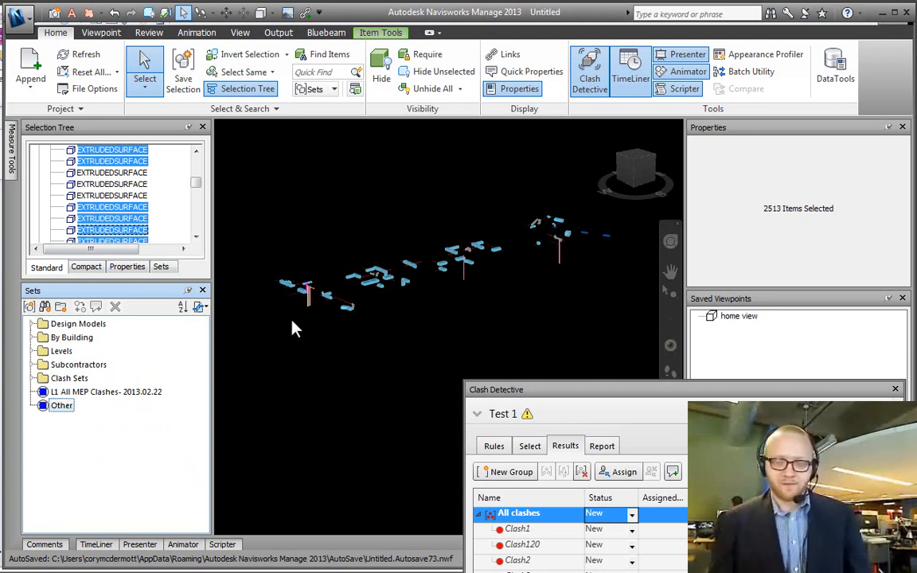
- Dim the non-clashing items instead of hiding them and explode the All clashes group
left_click(289, 368)
left_click_drag(589, 390, 624, 288)
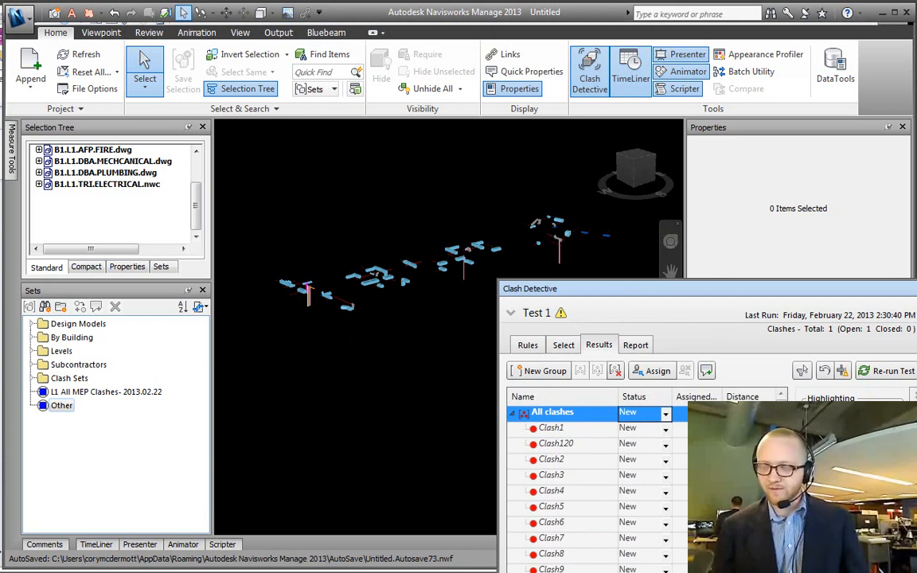
right_click(555, 415)
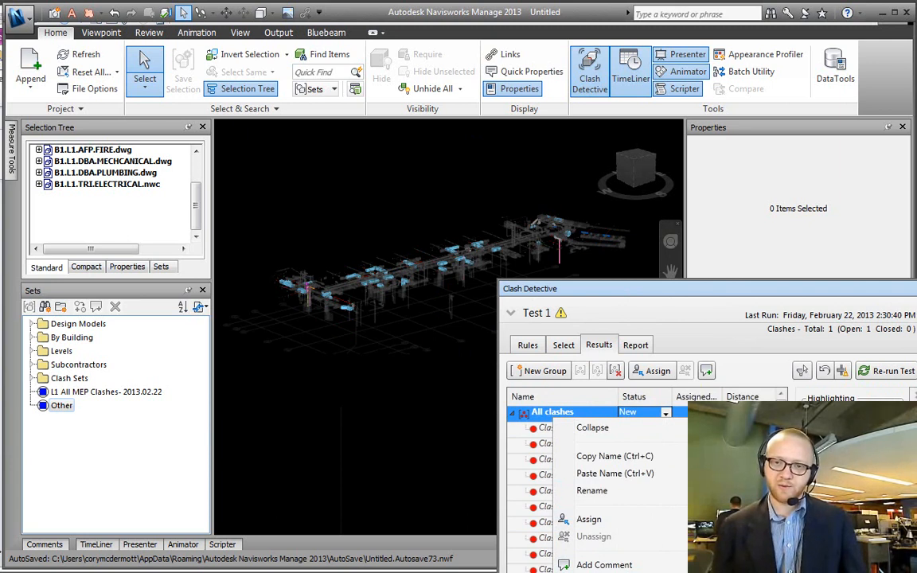
left_click(605, 572)
left_click_drag(610, 295, 534, 485)
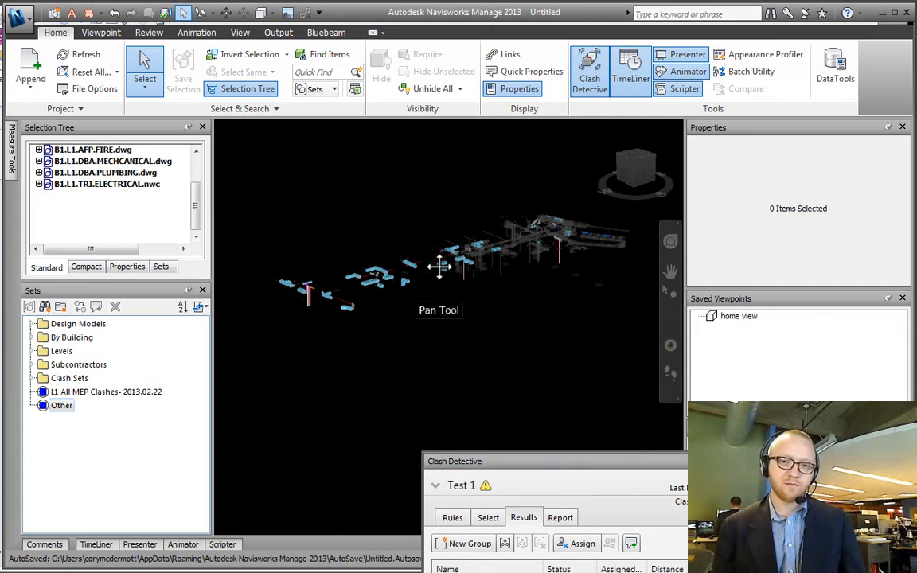
- Compare the dimmed clash view with the full-colour MEP model along the level
scroll(438, 266, "up", 5)
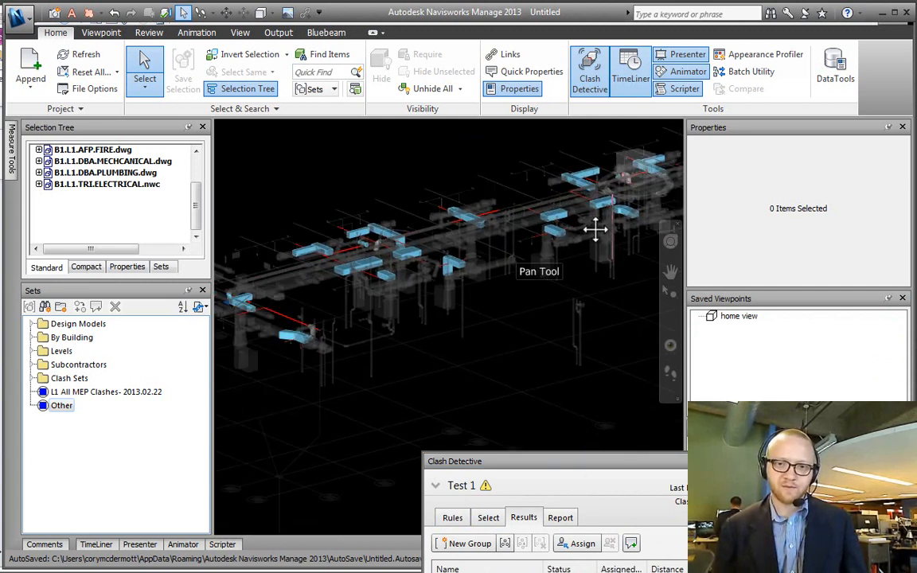
middle_click_drag(591, 227, 639, 225)
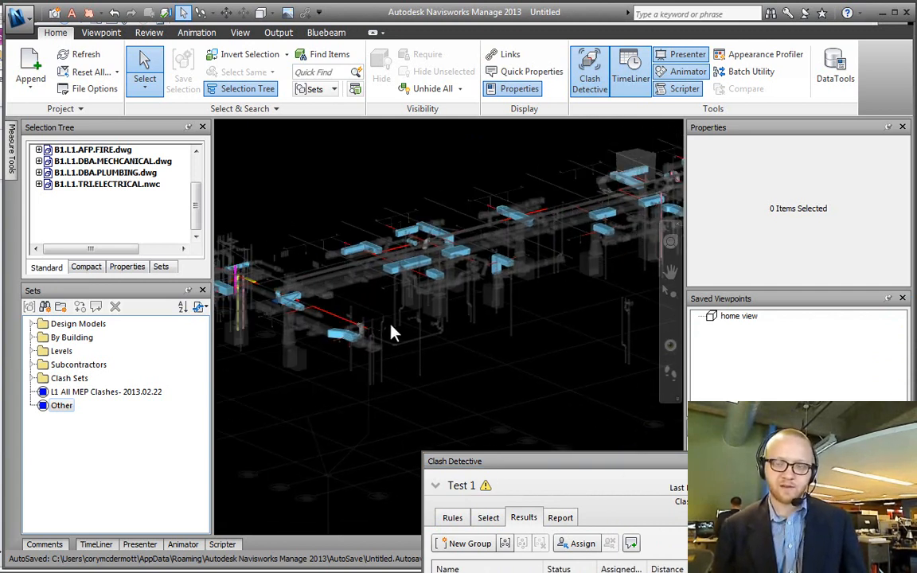
left_click(488, 517)
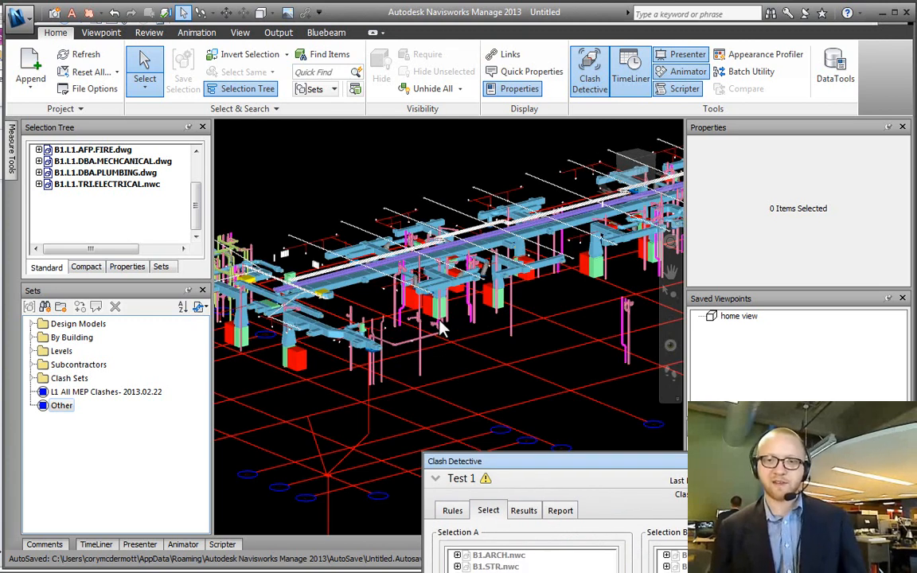
scroll(437, 314, "up", 3)
scroll(437, 319, "down", 6)
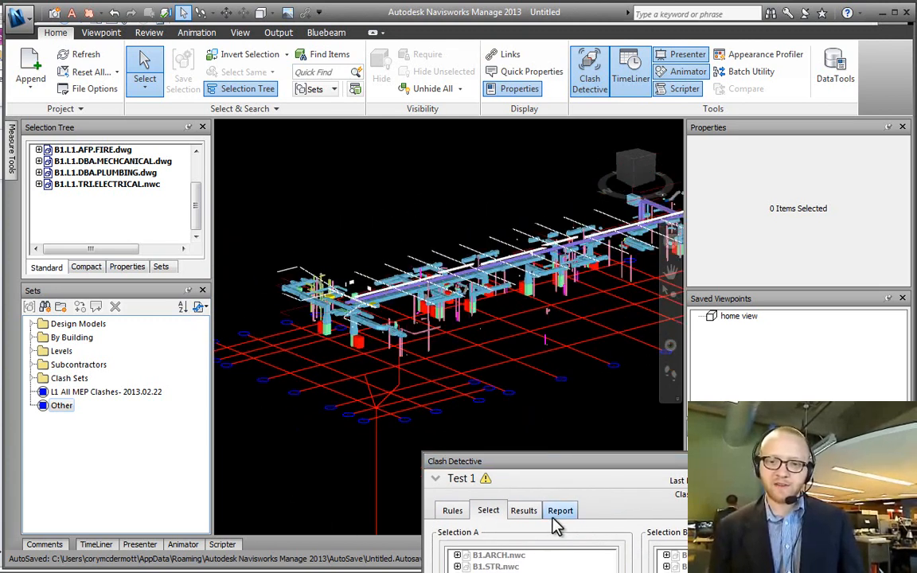
left_click(527, 513)
middle_click_drag(454, 295, 377, 322)
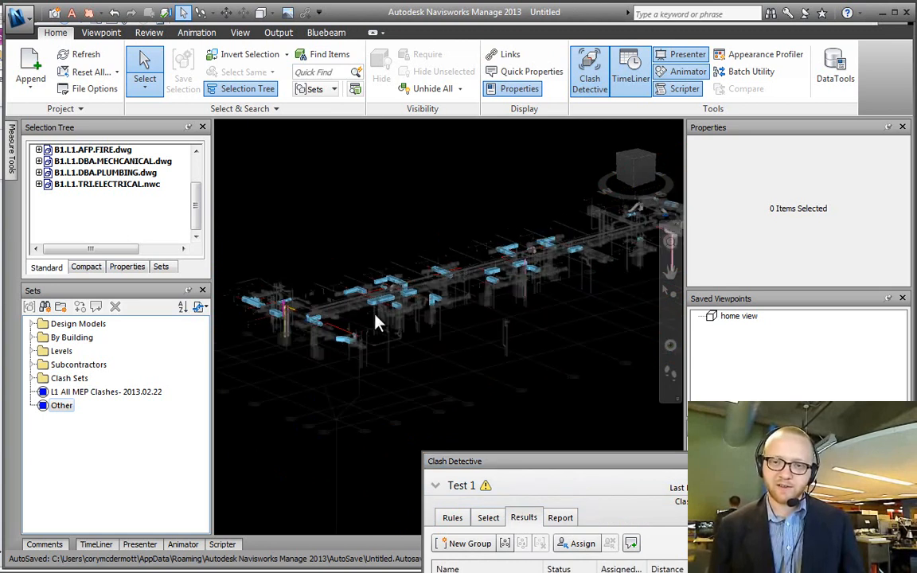
left_click(488, 517)
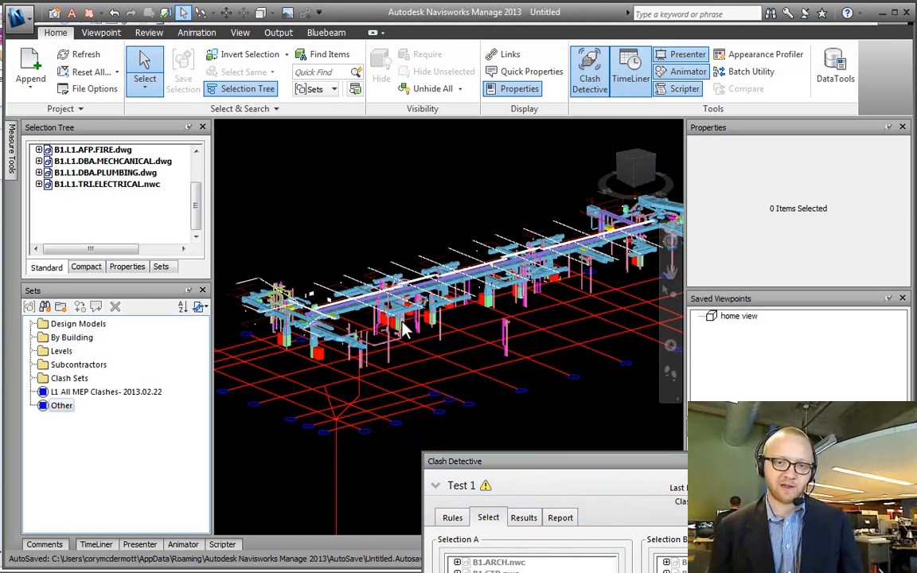
left_click_drag(548, 469, 513, 452)
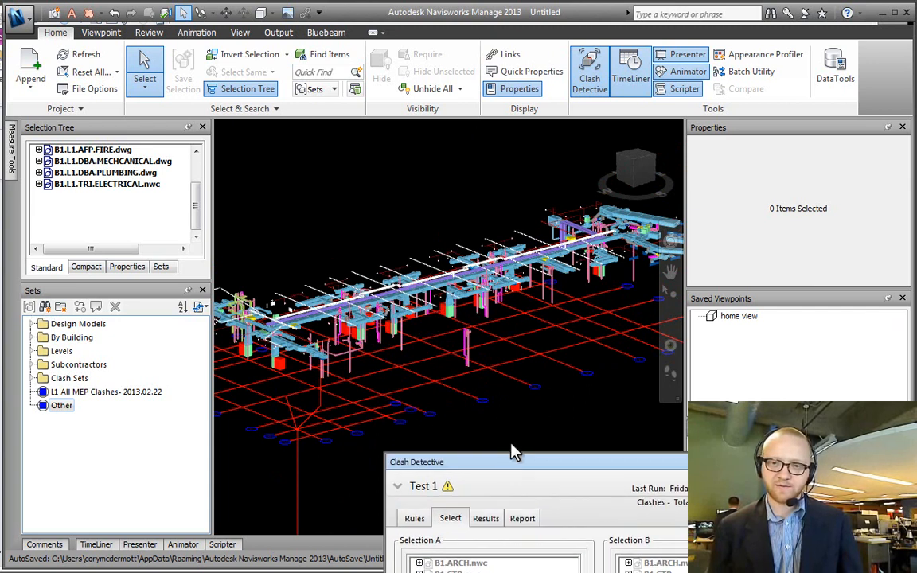
- Create a saved viewpoints folder named Coloration Viewpoints
right_click(699, 349)
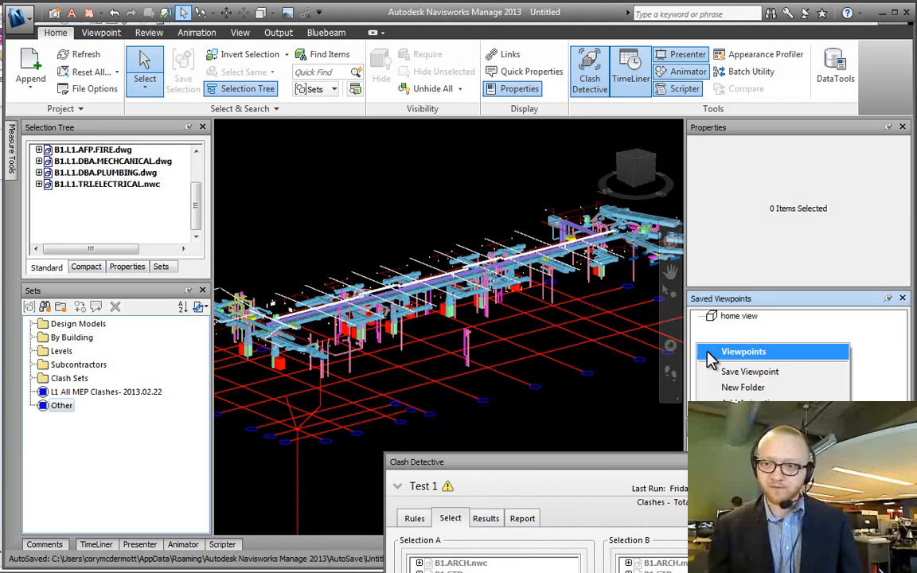
left_click(456, 200)
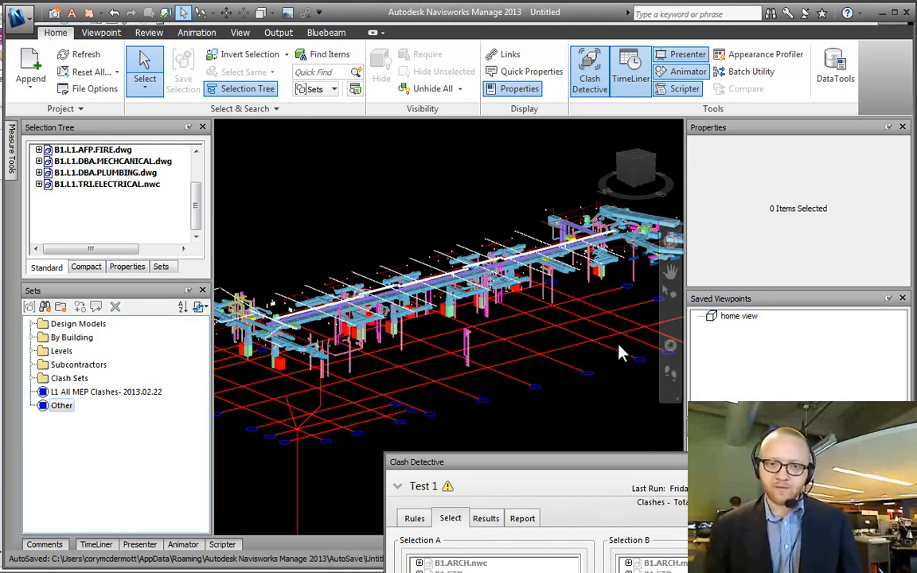
right_click(709, 360)
left_click(750, 397)
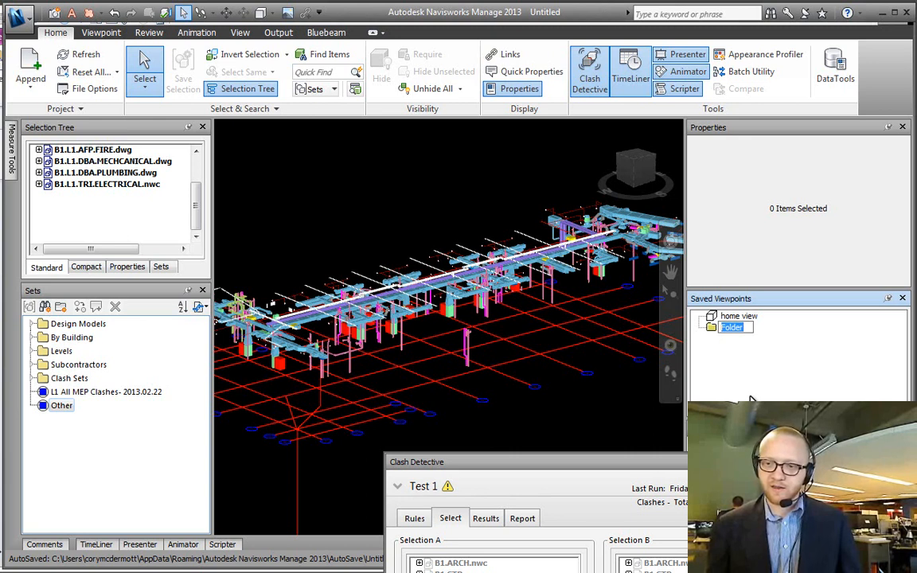
type("Coloration V")
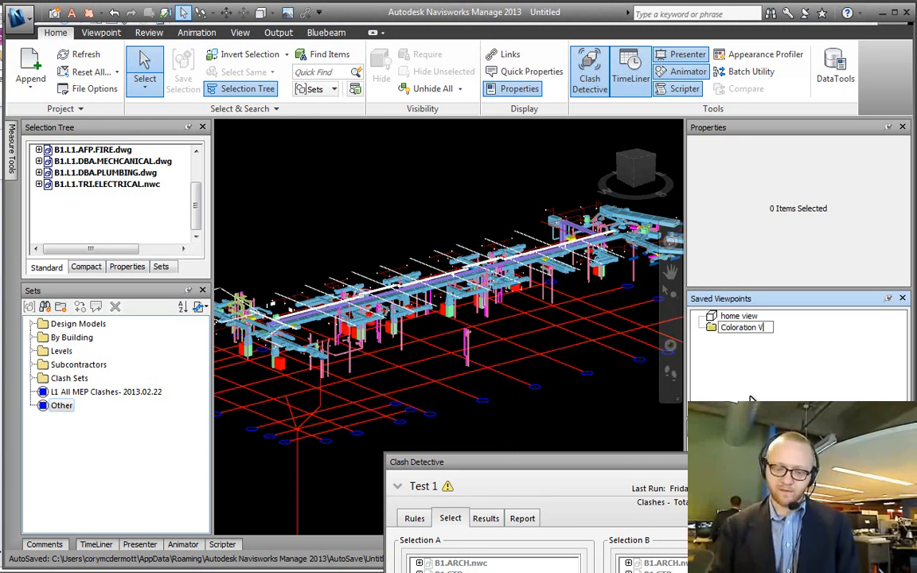
key("Return")
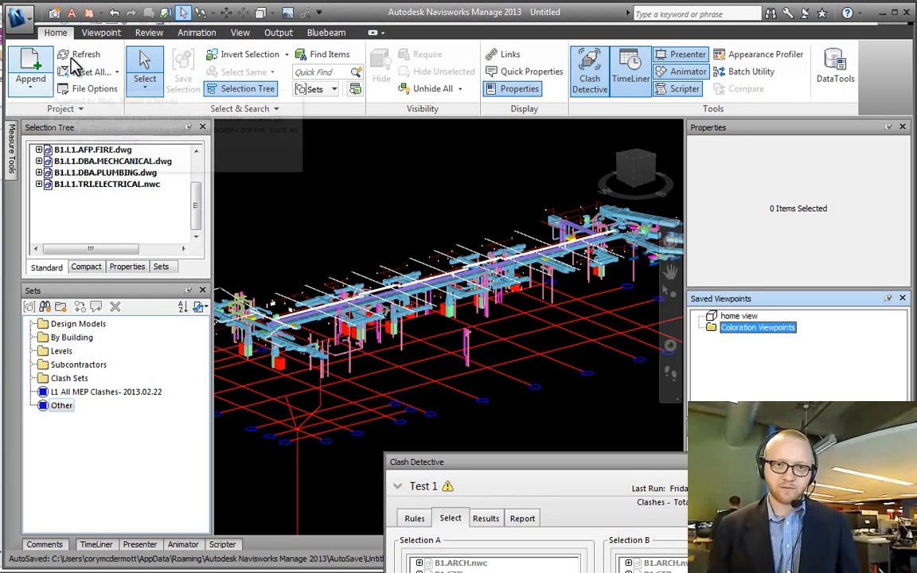
left_click(276, 230)
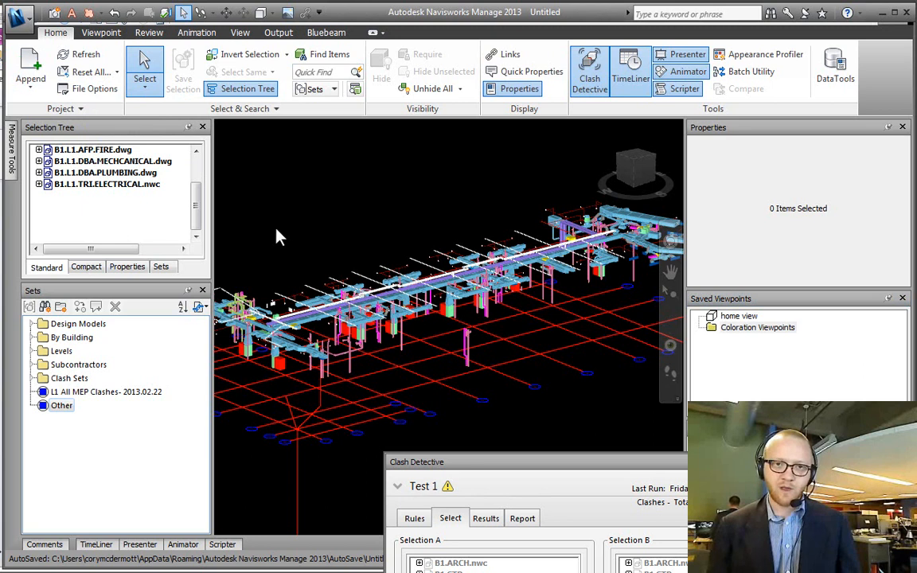
- Review the Viewpoint Defaults among the interface settings in the Options Editor
left_click(16, 14)
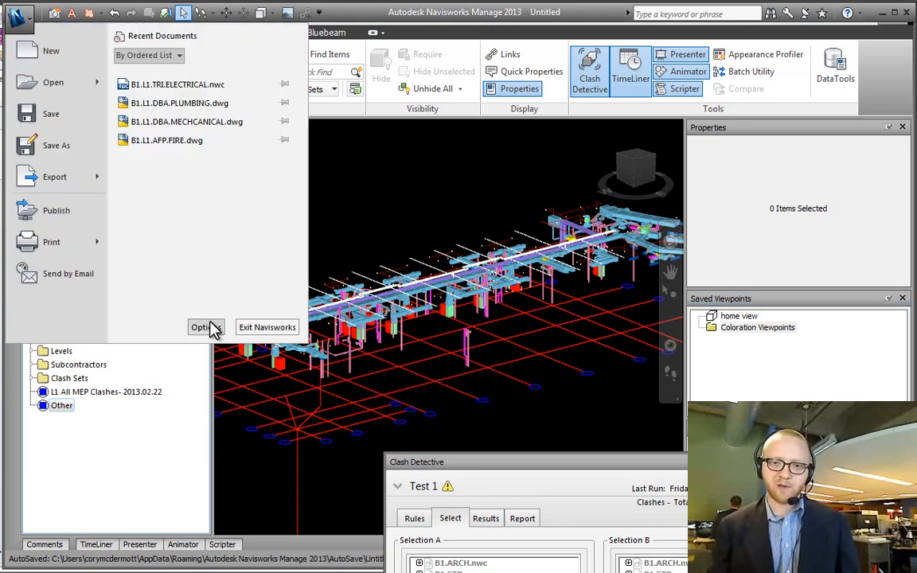
left_click(206, 327)
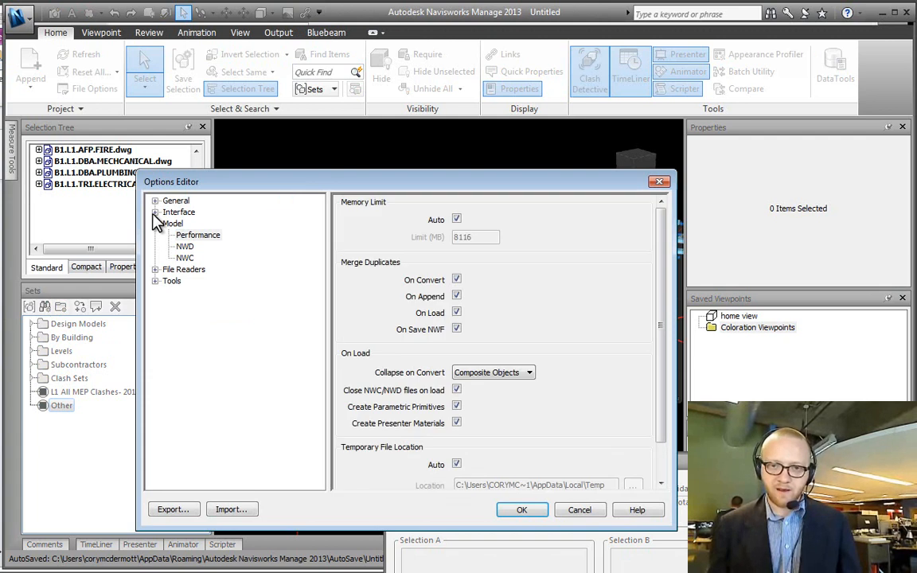
left_click(156, 212)
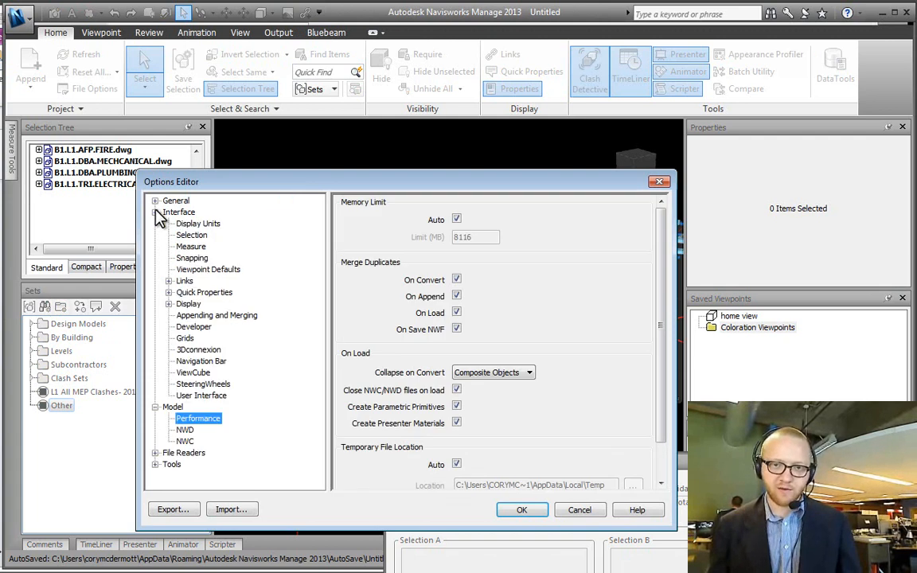
left_click(199, 270)
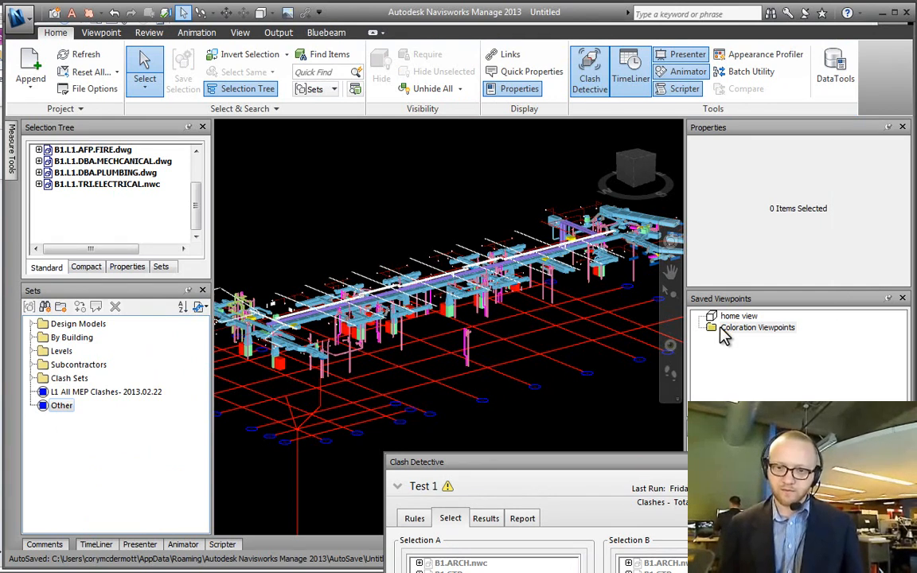
- Save the current view in the Coloration Viewpoints folder as Trade Layer Colors
left_click(741, 56)
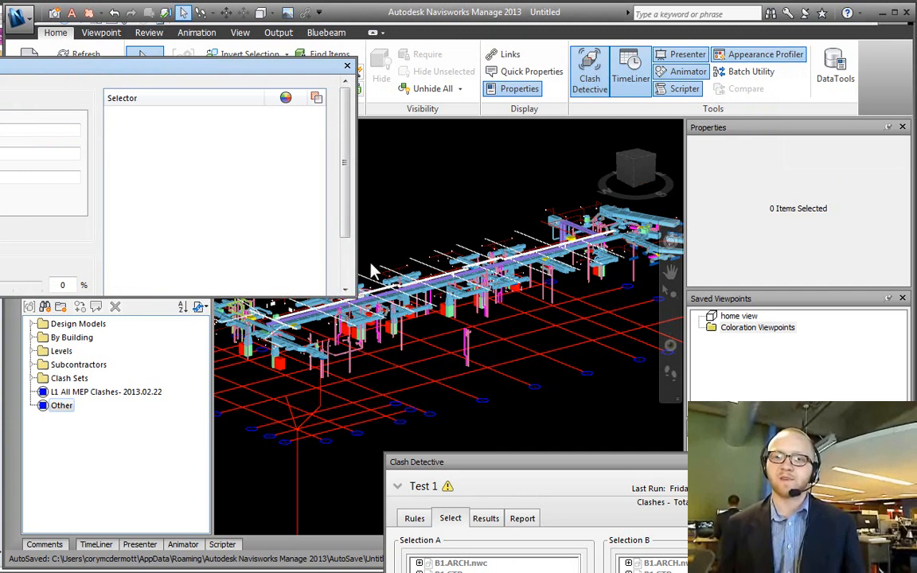
left_click(347, 66)
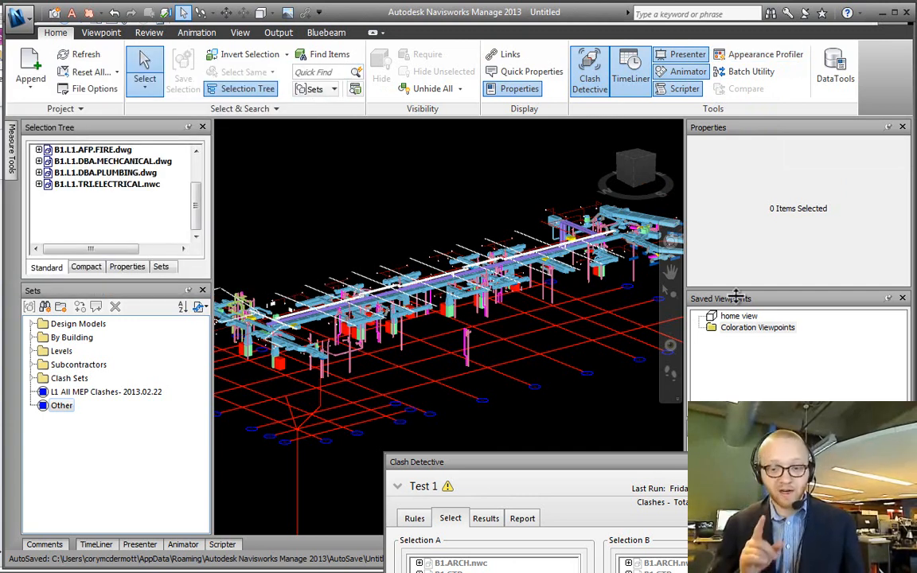
left_click(54, 14)
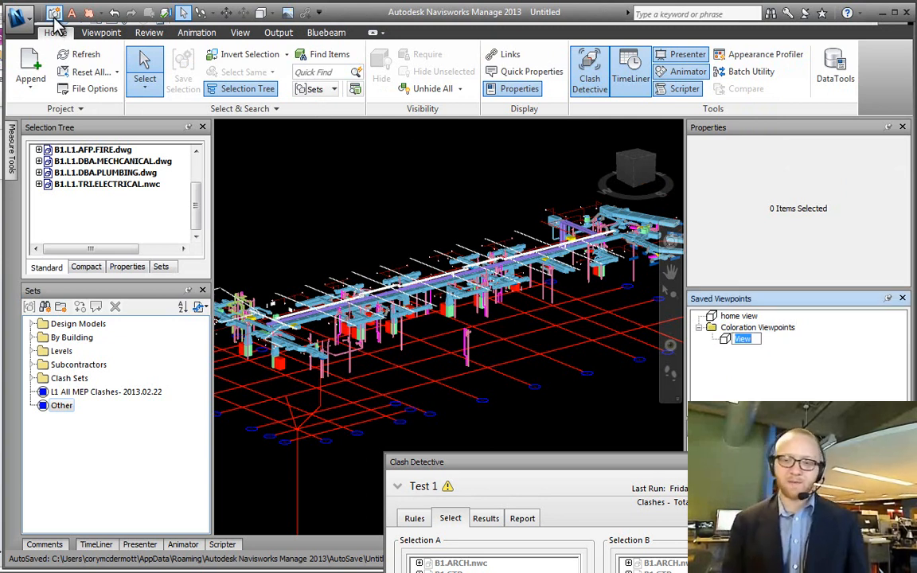
type("Trade La")
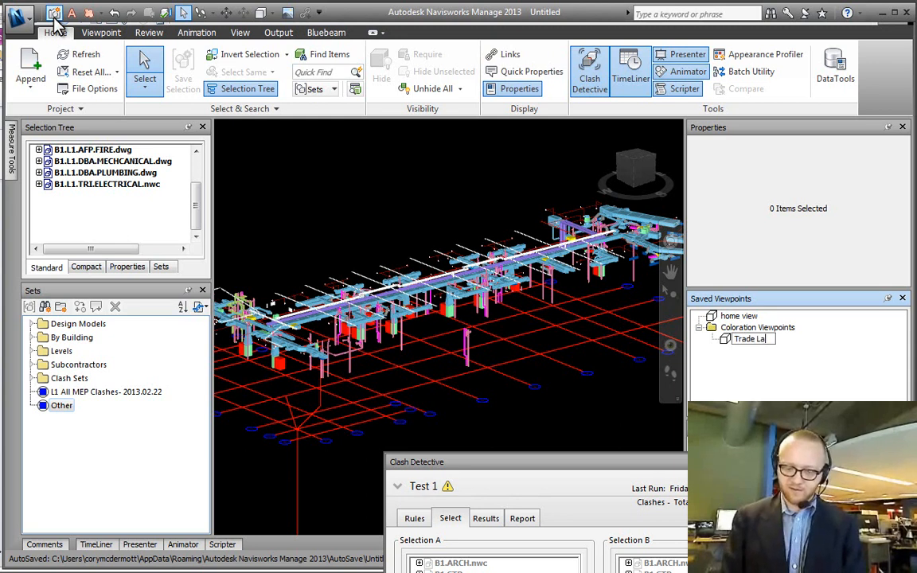
type("yer Colors")
key("Return")
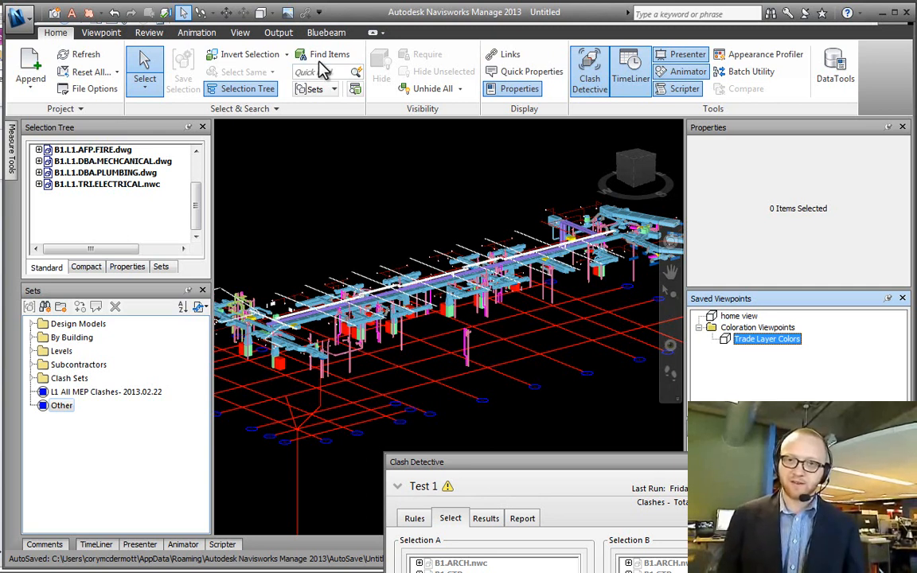
- Load the Trade Colors.dat profile from the Training-Real World folder into an enlarged Appearance Profiler
left_click(726, 60)
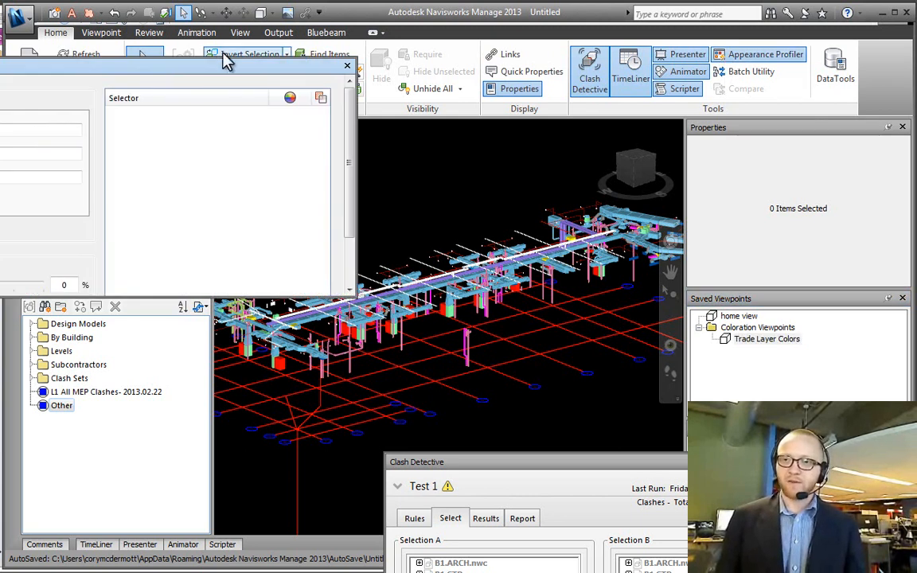
left_click_drag(209, 67, 517, 105)
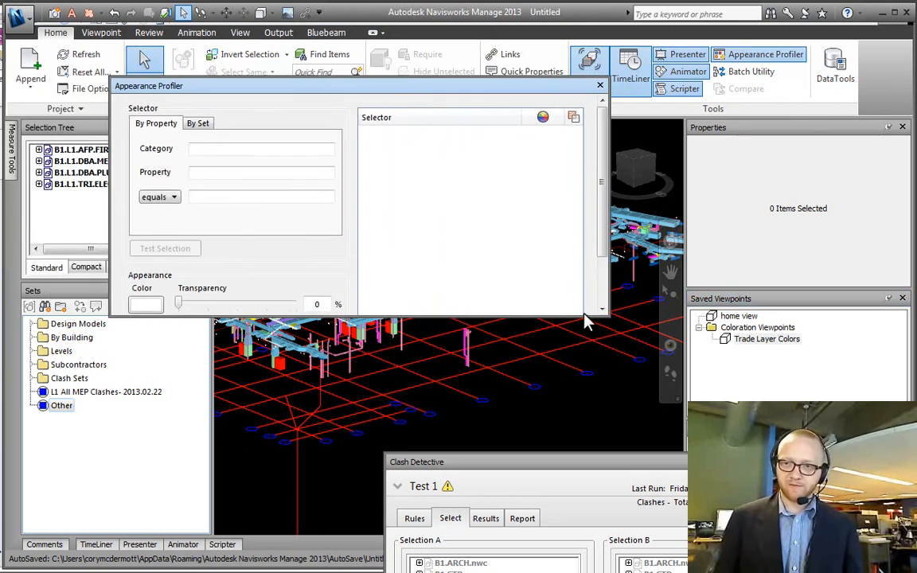
left_click_drag(606, 307, 601, 442)
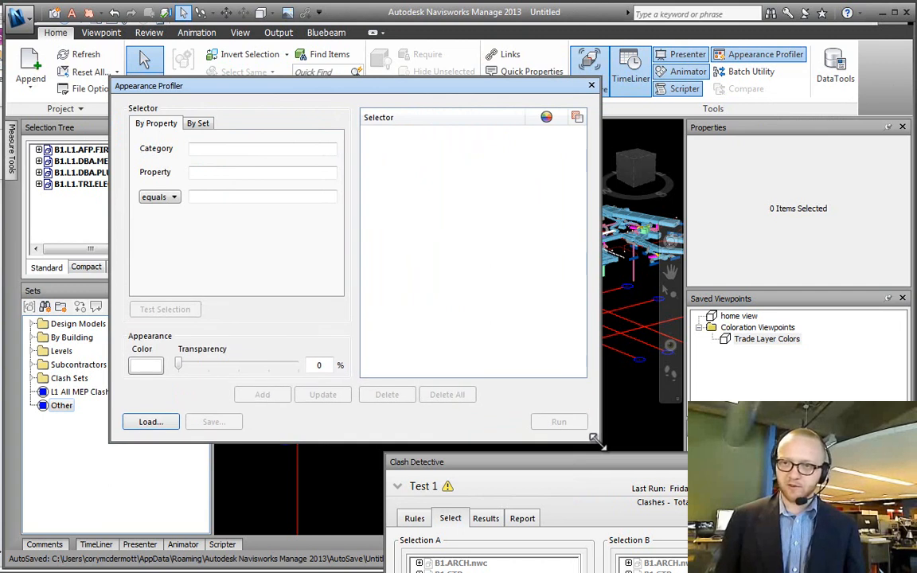
left_click(146, 426)
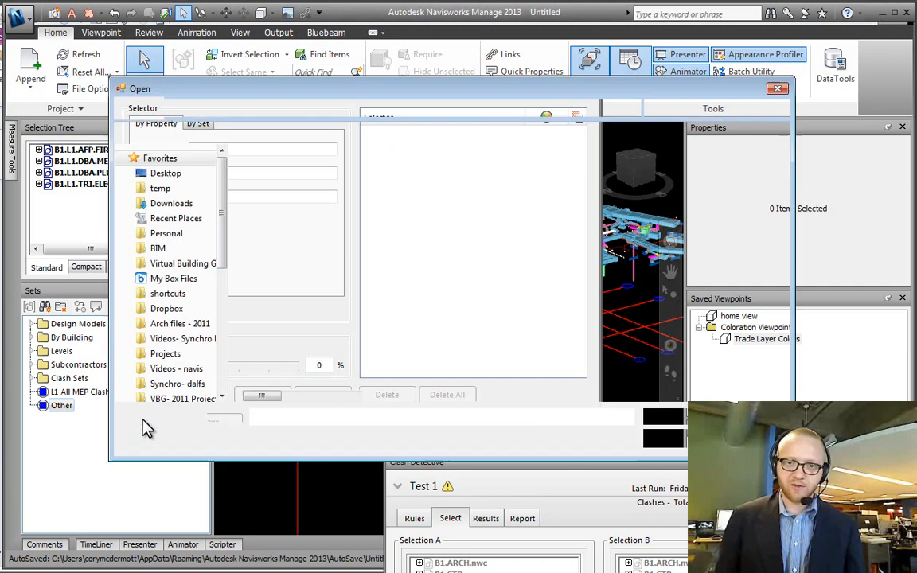
left_click(294, 209)
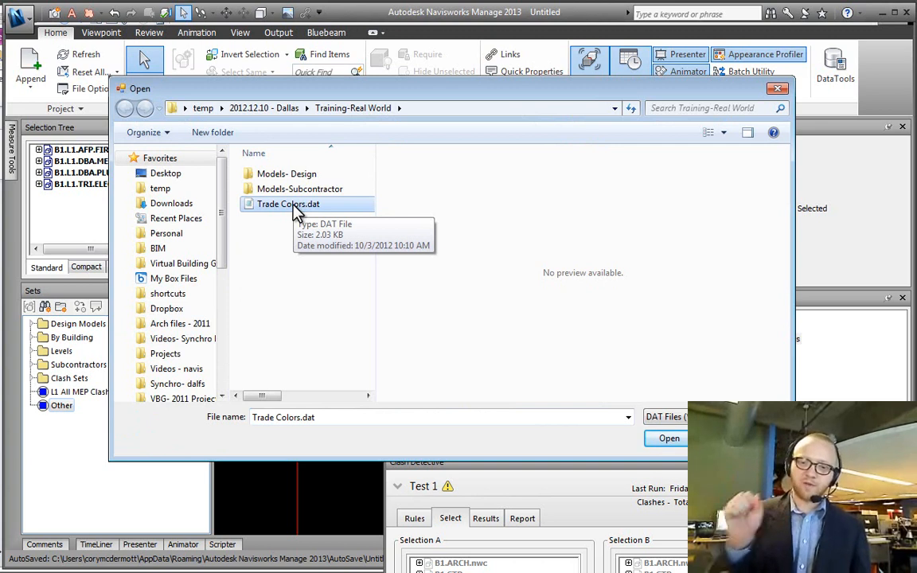
double_click(296, 207)
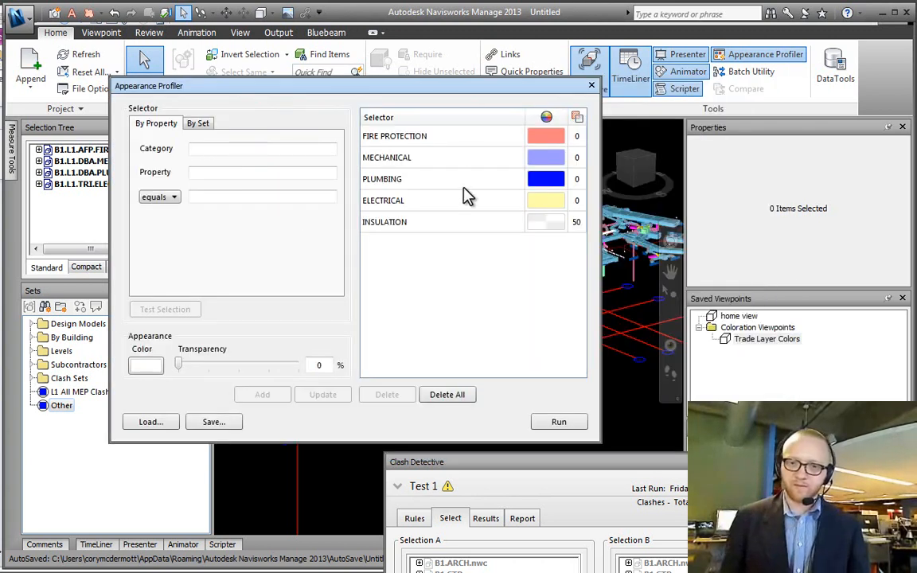
- Compare the loaded trade selectors and their colours with the search sets in the Subcontractors folder
left_click_drag(362, 86, 300, 77)
left_click(141, 121)
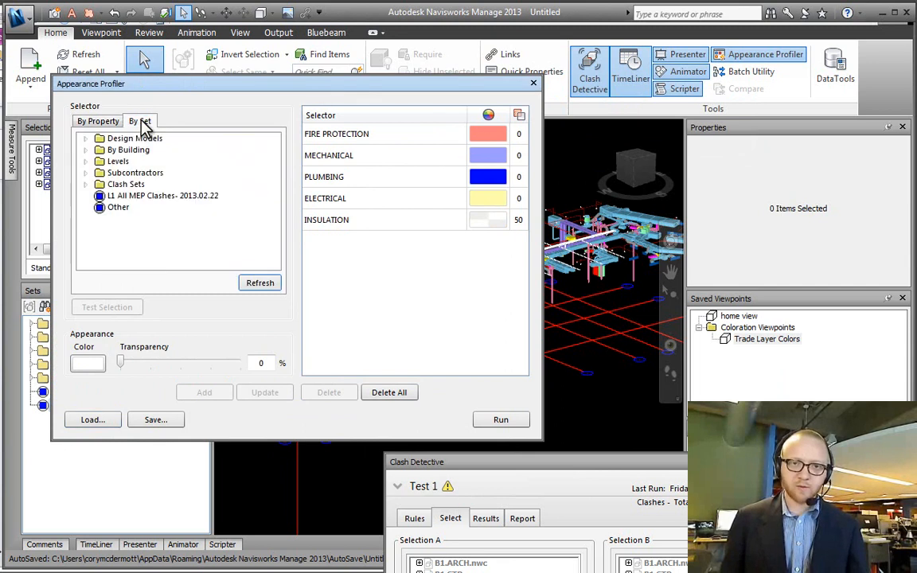
left_click(357, 139)
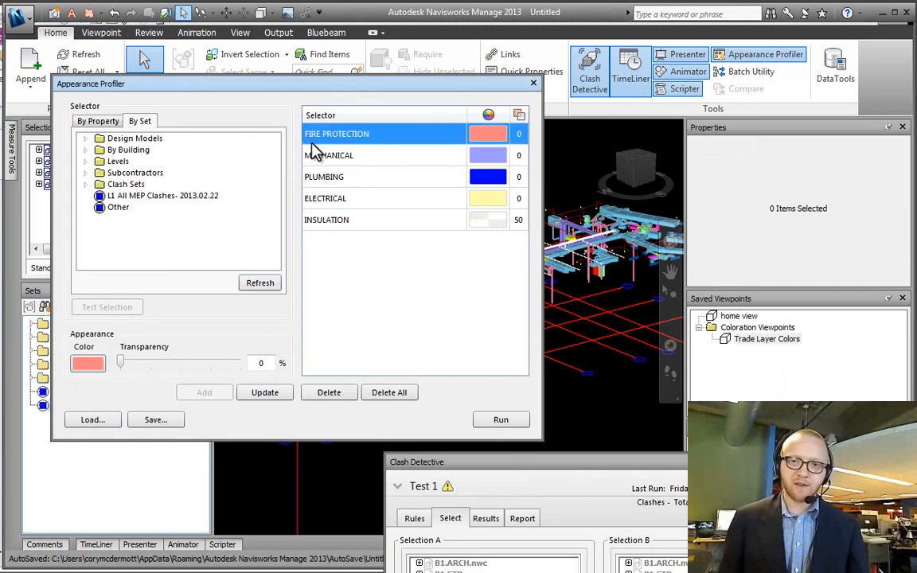
left_click(389, 178)
left_click(350, 157)
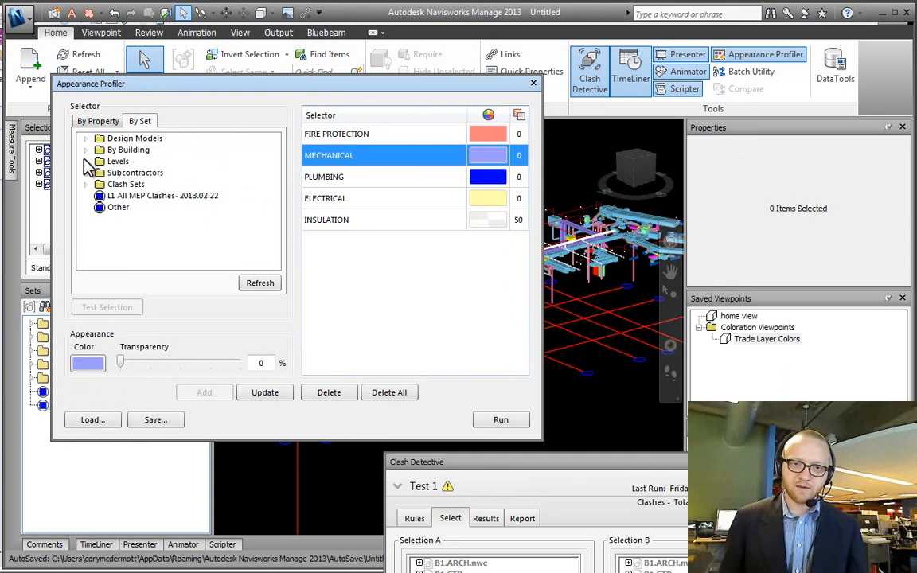
left_click(350, 178)
left_click(356, 198)
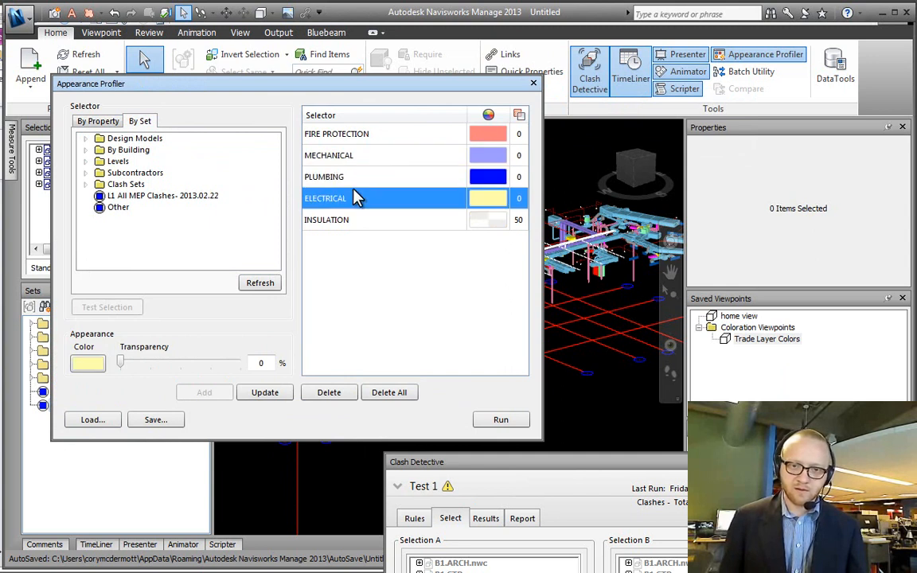
left_click(85, 172)
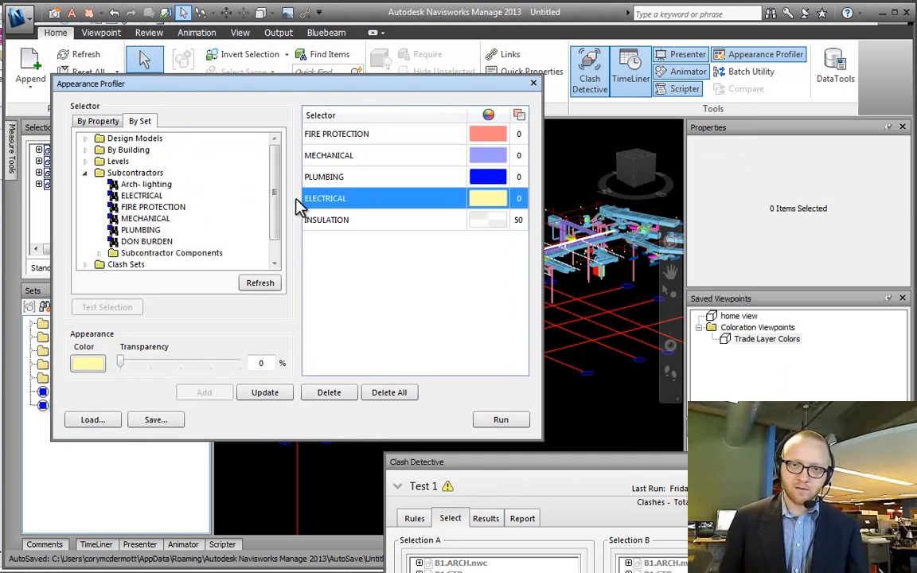
left_click(323, 135)
left_click(351, 157)
left_click(355, 177)
left_click(355, 199)
left_click(357, 220)
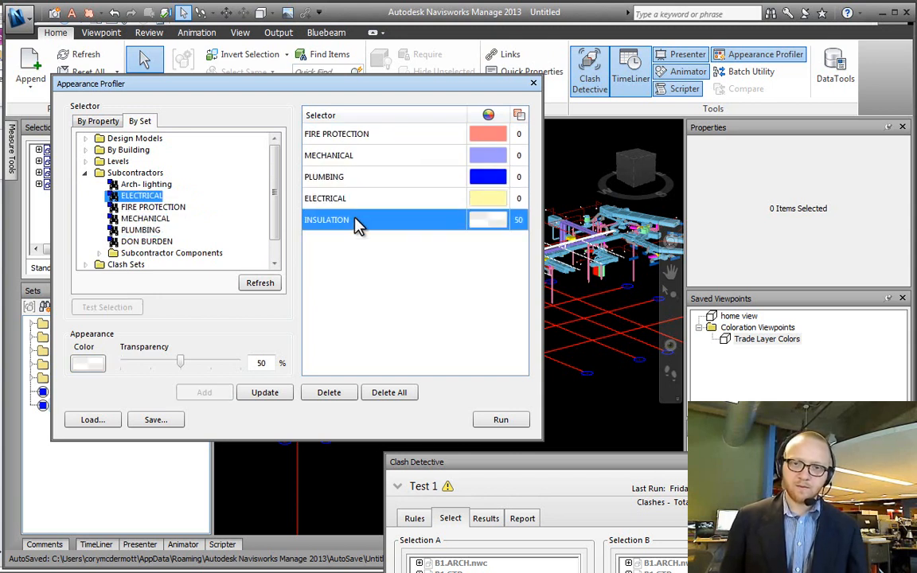
- Check each selector against its subcontractor set, including INSULATION under Subcontractor Components, and run the colour profile on the model
left_click(99, 252)
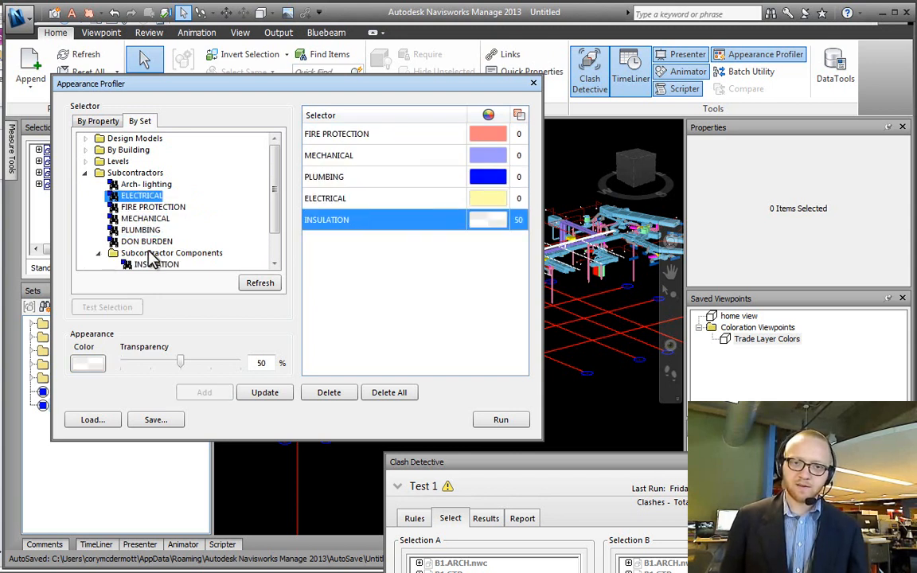
scroll(156, 253, "down", 1)
scroll(160, 250, "up", 1)
left_click(322, 135)
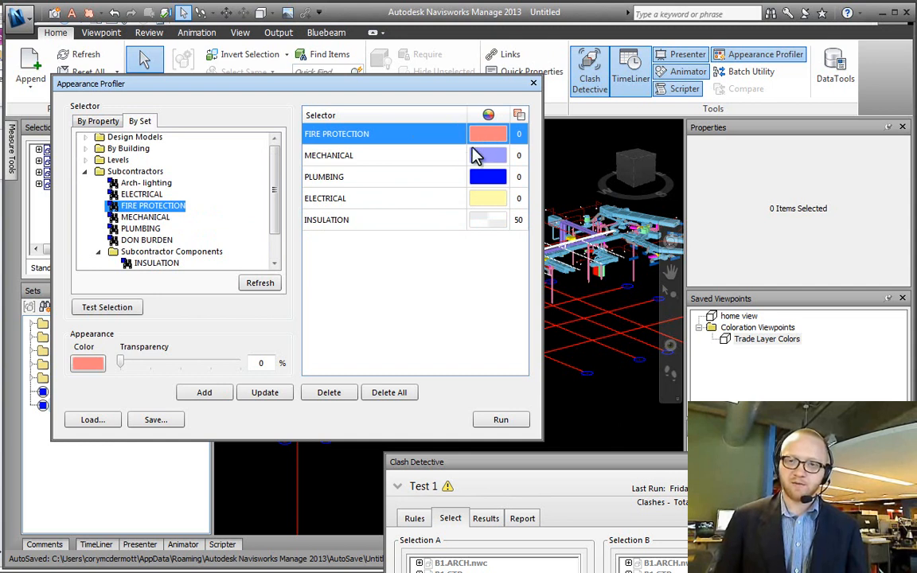
left_click(399, 156)
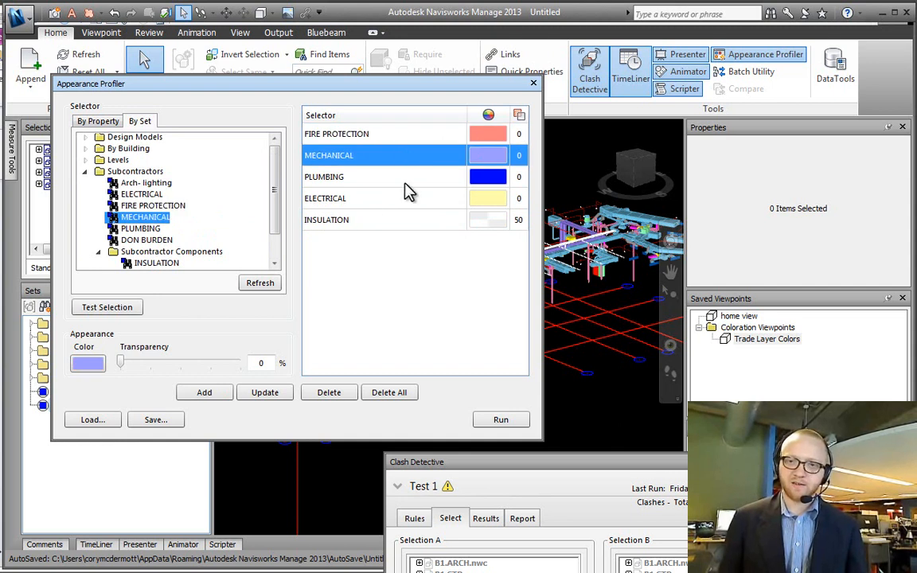
left_click(350, 178)
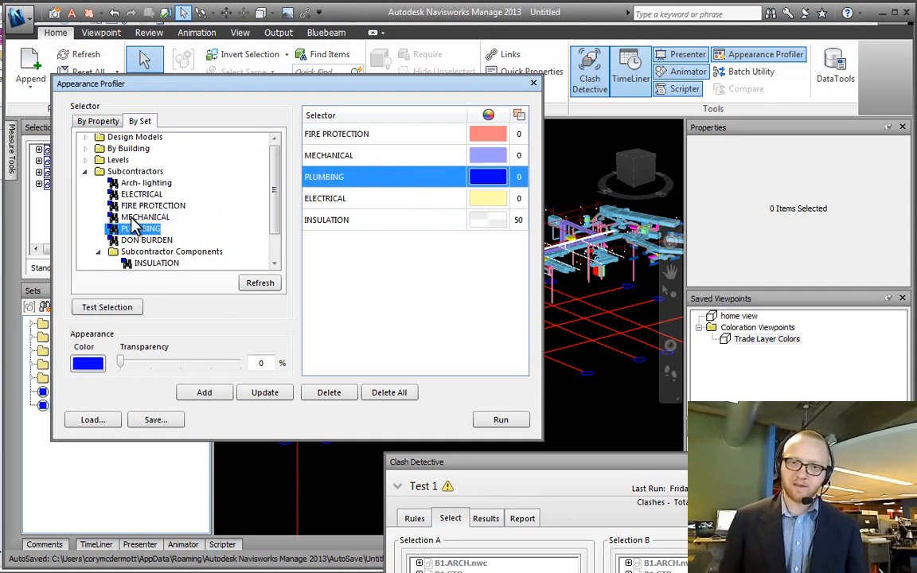
left_click(319, 199)
left_click(318, 216)
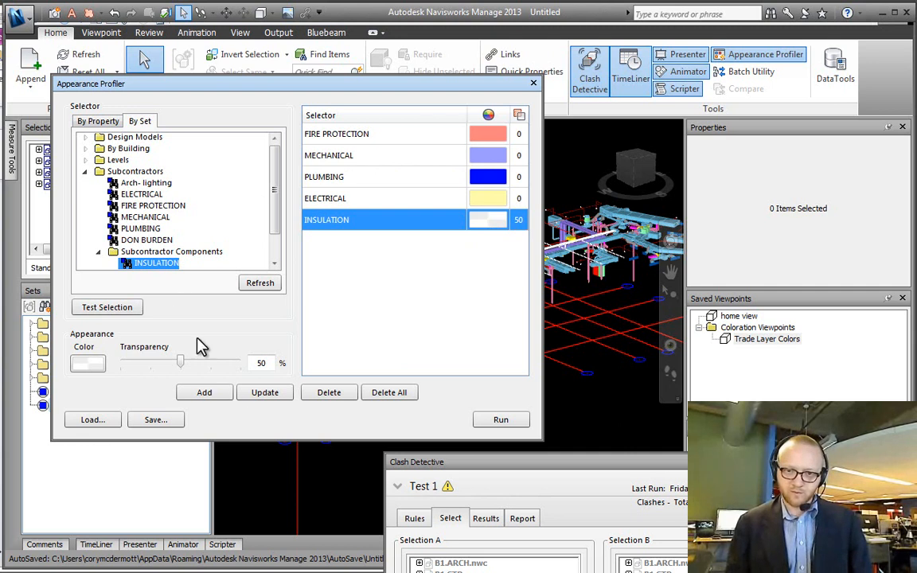
left_click(515, 422)
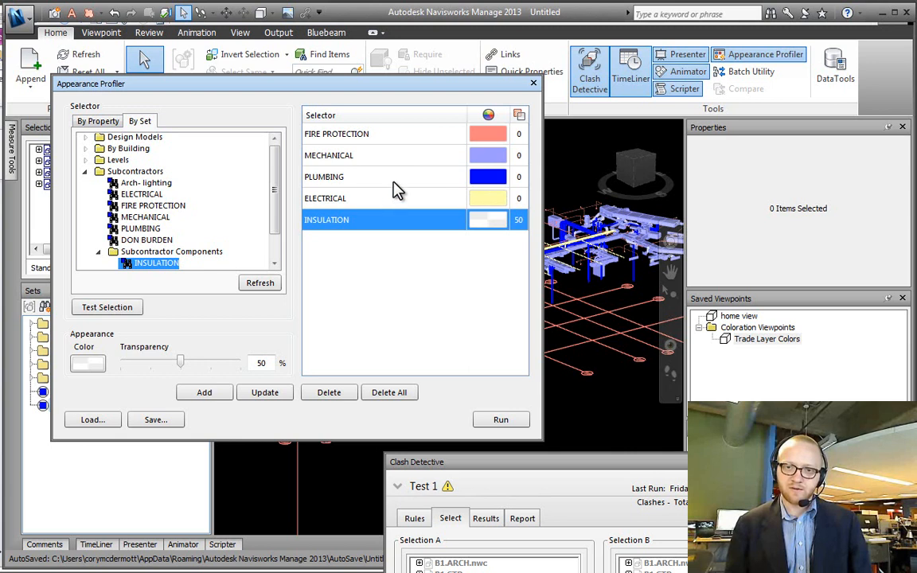
- Change the PLUMBING selector's colour to orange and update its entry in the profile
left_click(360, 177)
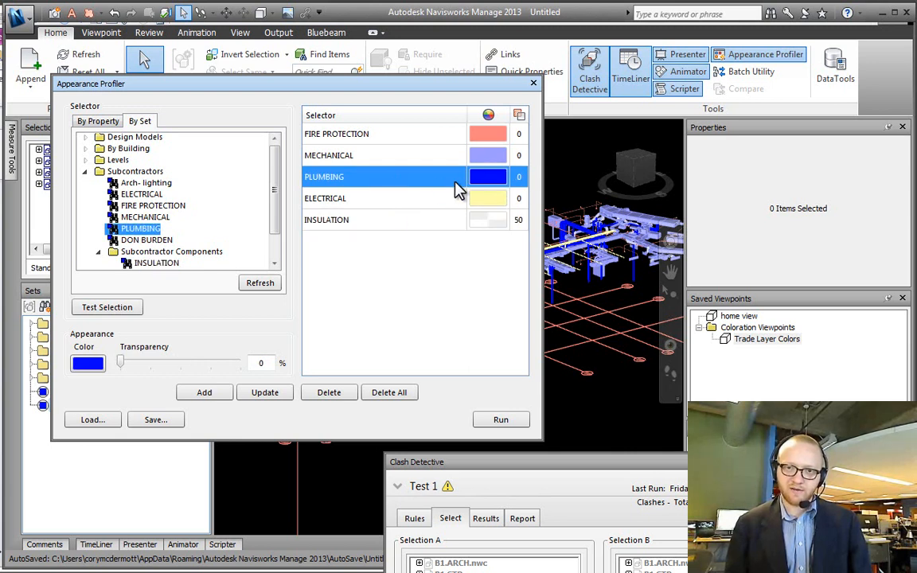
left_click(86, 368)
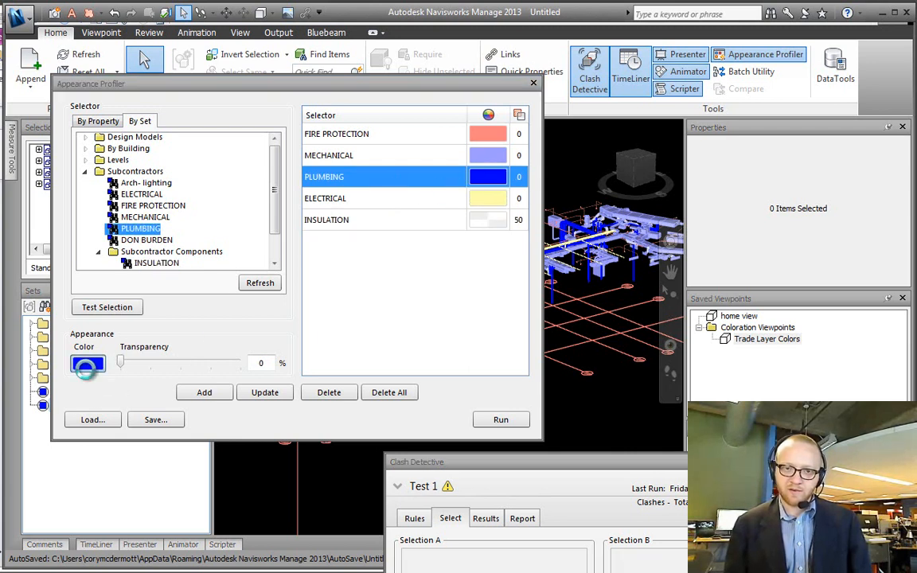
left_click(359, 193)
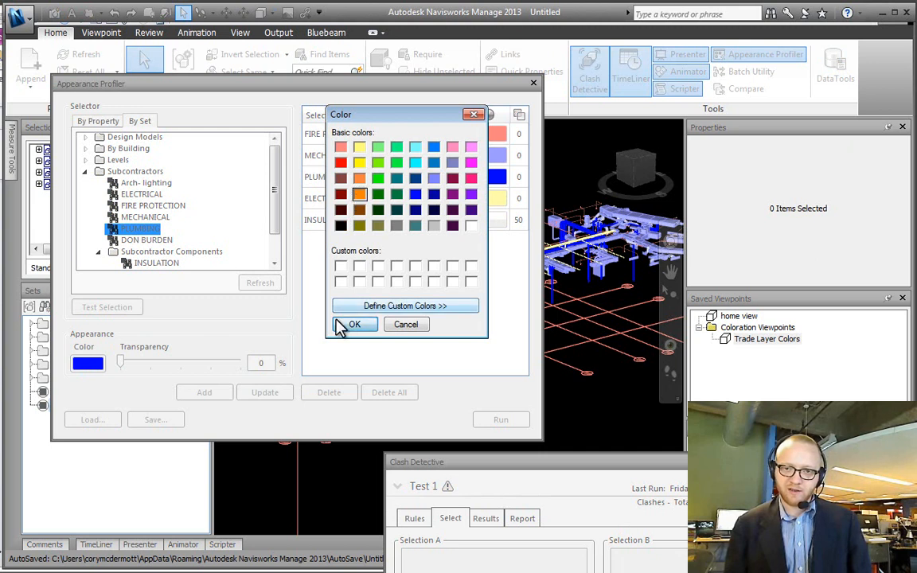
left_click(342, 326)
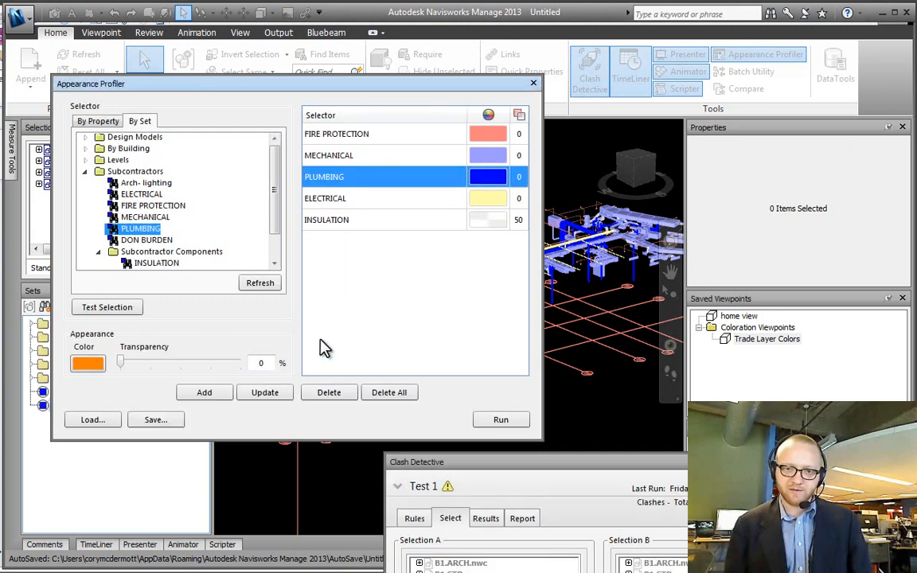
left_click(263, 393)
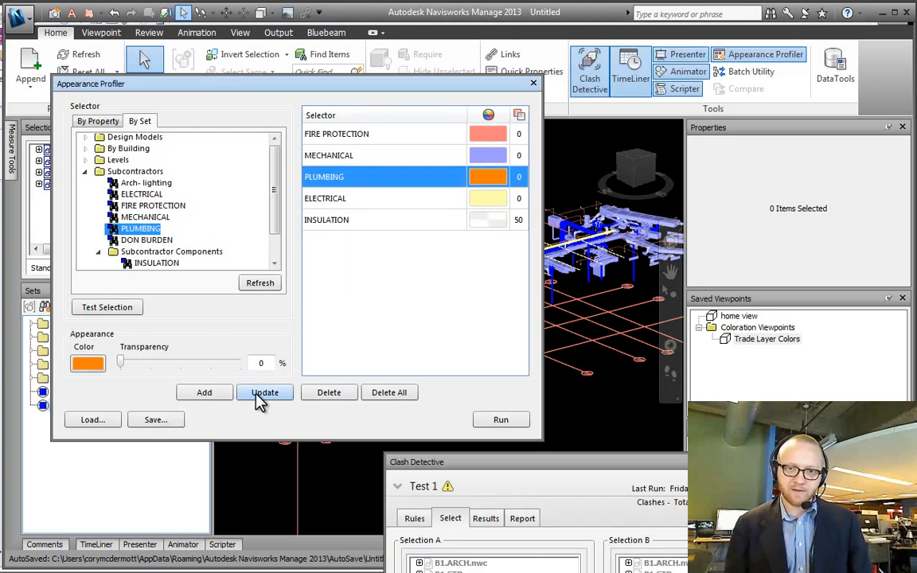
- Set the MECHANICAL selector's transparency to 20% and update its entry in the profile
left_click(441, 159)
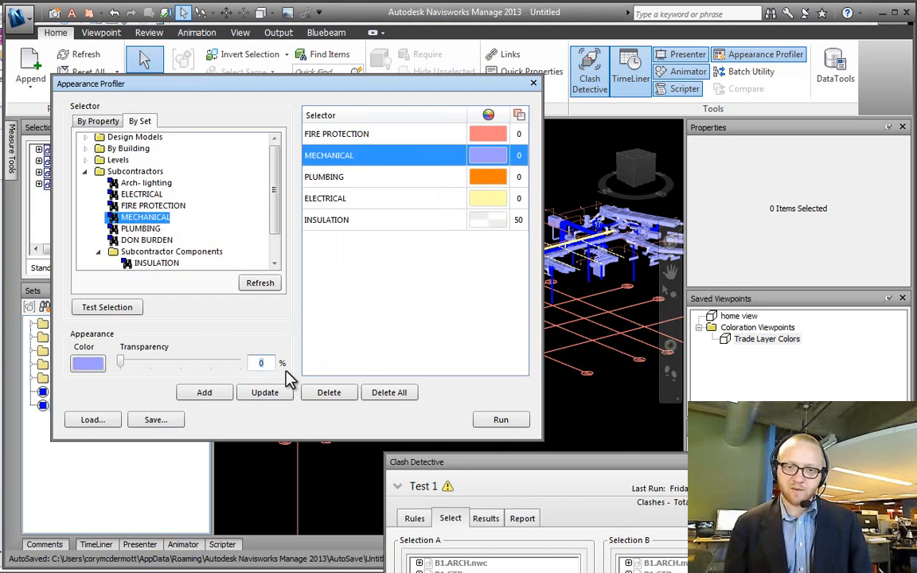
type("20")
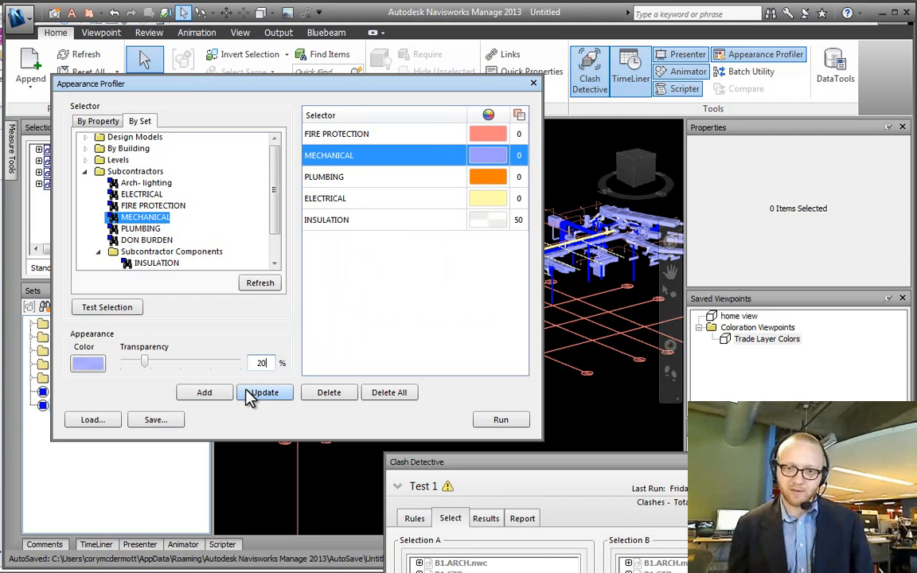
left_click(248, 395)
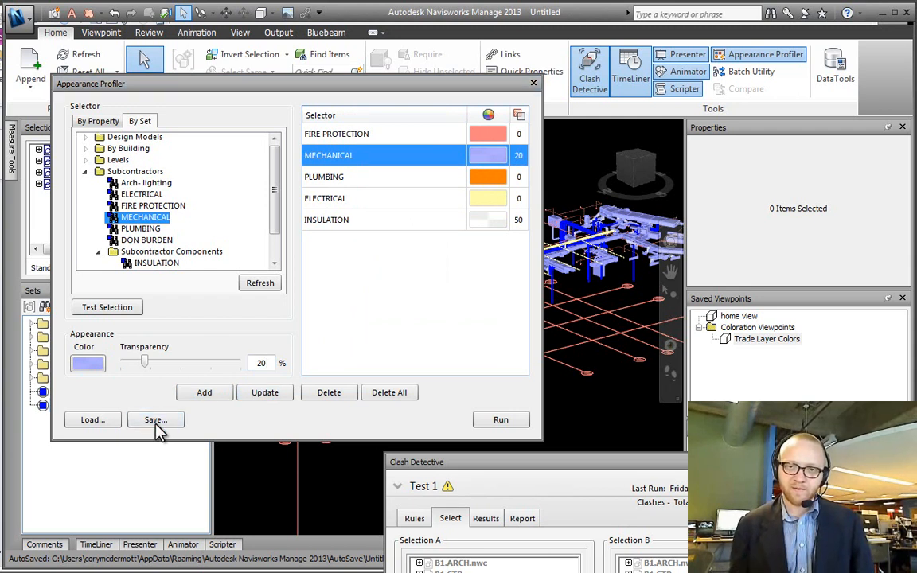
- Save the edited appearance profile as Trade Colors v2.dat in the Training-Real World folder
left_click(156, 421)
left_click(217, 202)
left_click(194, 363)
left_click(197, 362)
type("v2.dat")
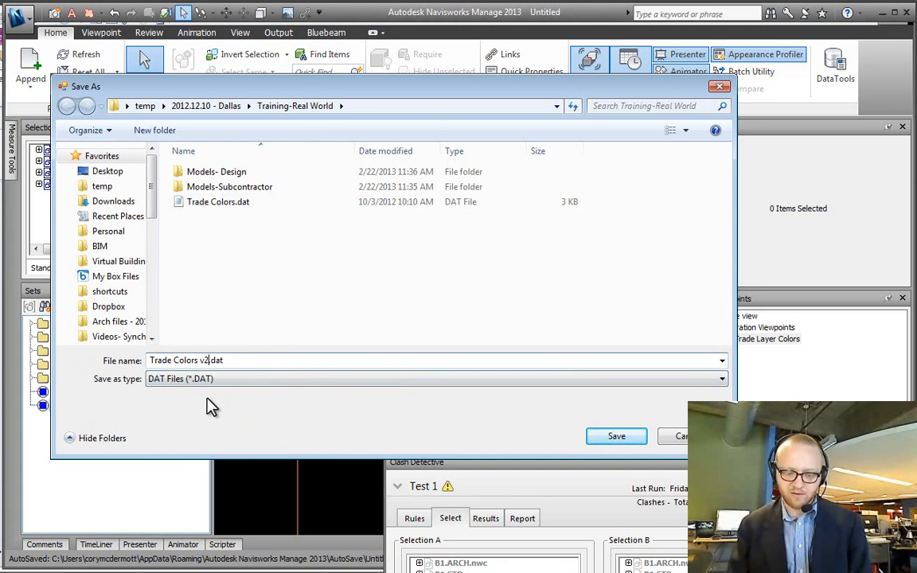
left_click(629, 436)
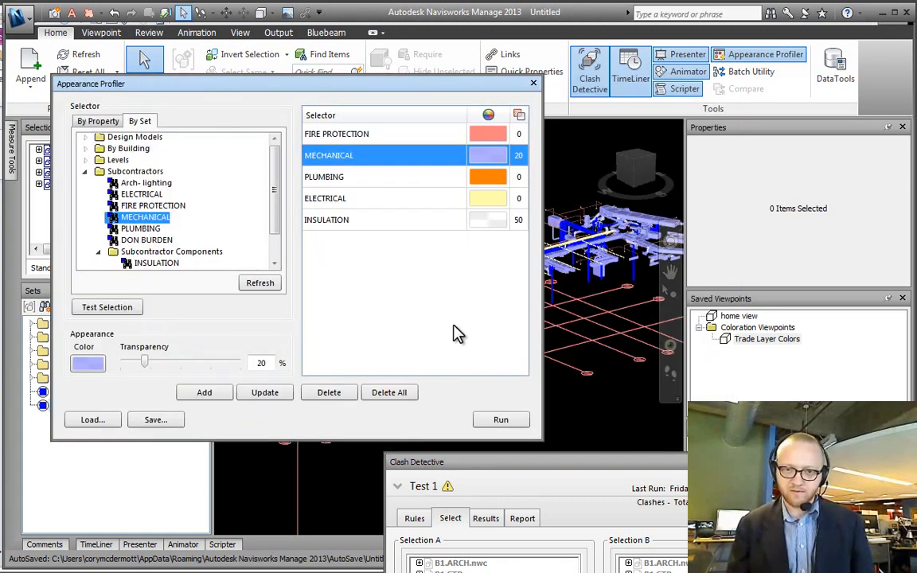
- Run the revised colour profile on the model and inspect the recoloured plumbing and mechanical items up close
left_click(499, 420)
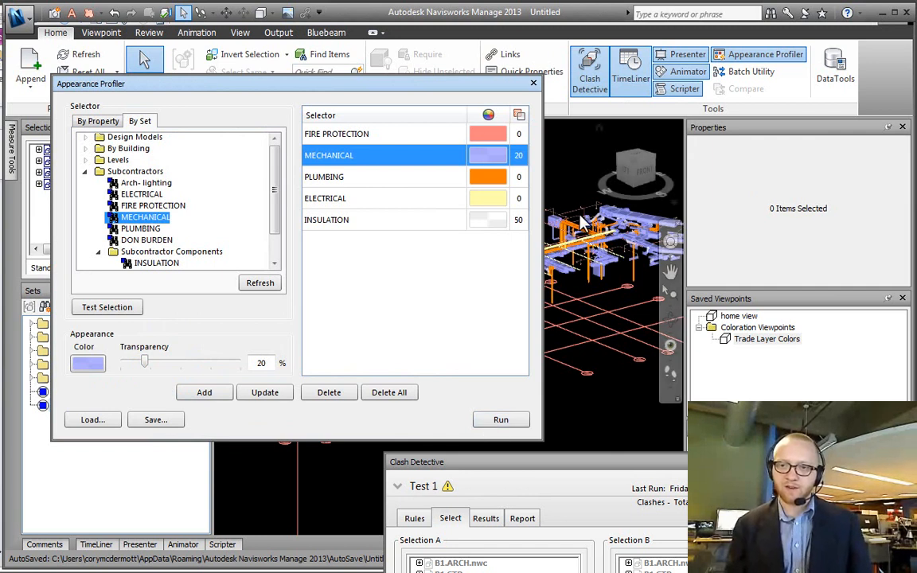
scroll(585, 257, "up", 7)
scroll(554, 236, "up", 6)
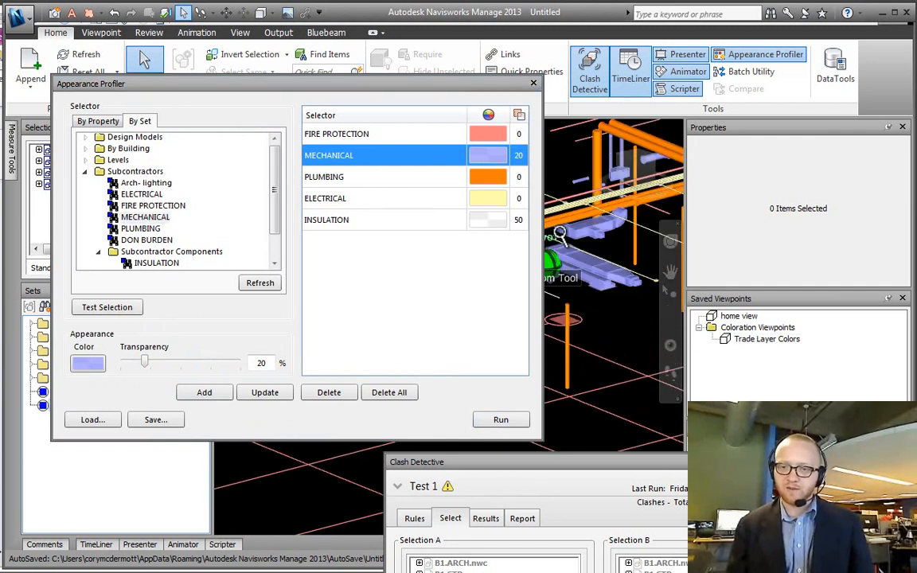
- Examine the recoloured ductwork and plumbing pipes up close around the corridor run, and close the Appearance Profiler
middle_click_drag(567, 229, 614, 298)
scroll(610, 287, "up", 4)
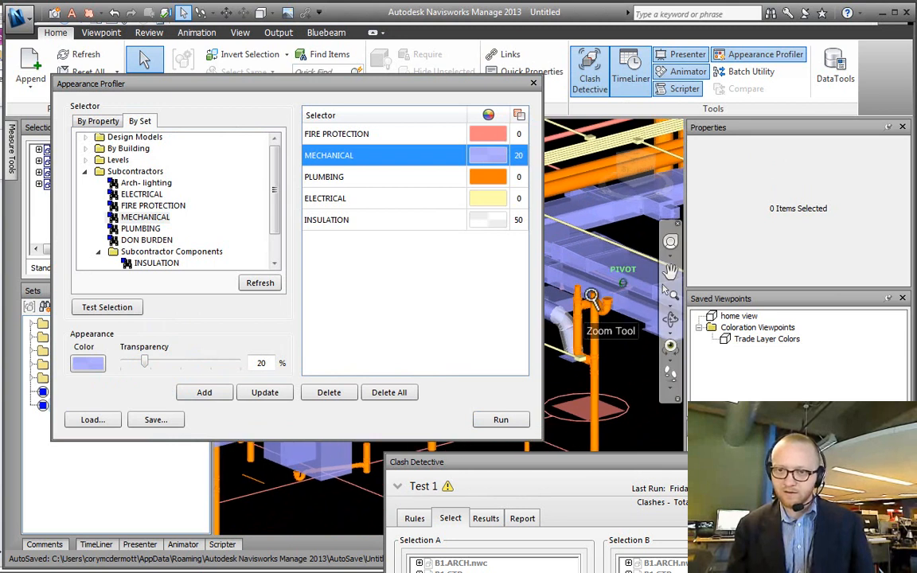
left_click_drag(414, 80, 441, 376)
middle_click_drag(351, 277, 532, 239)
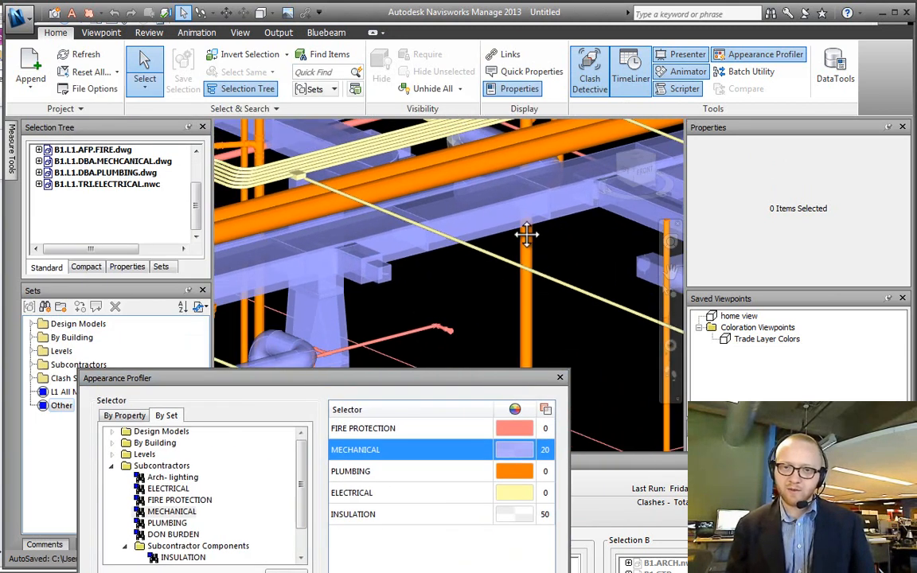
left_click_drag(338, 383, 329, 172)
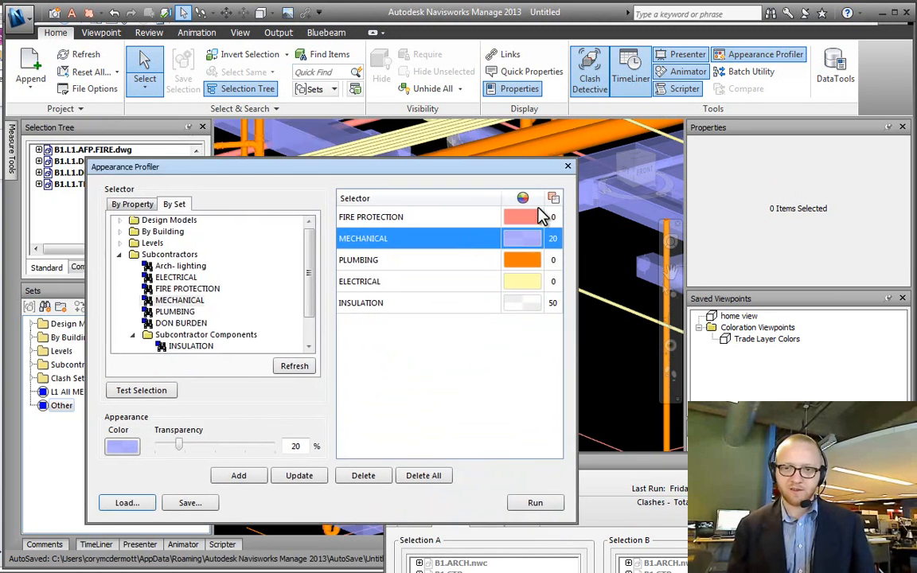
left_click(568, 167)
- Save an overview of the whole recoloured MEP run as a viewpoint named Trade Colors
scroll(468, 312, "down", 5)
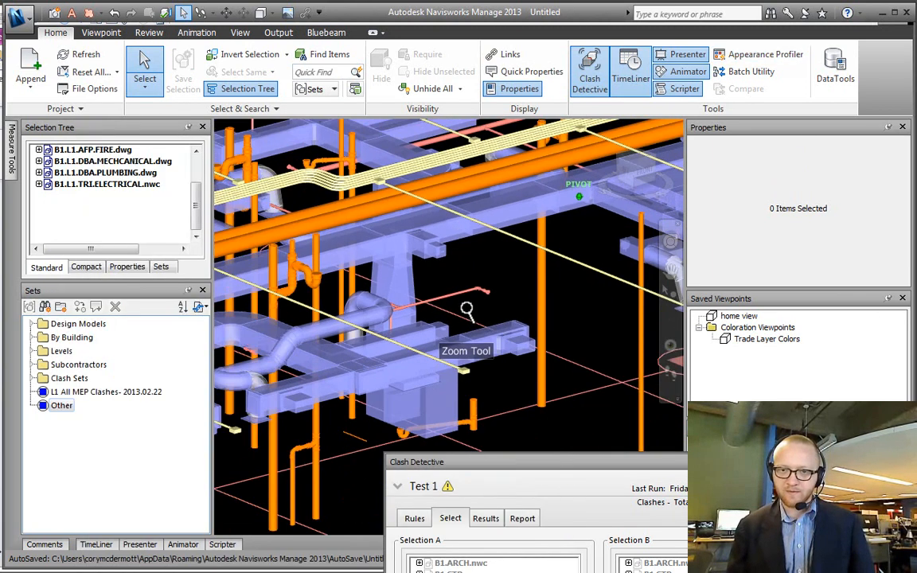
middle_click_drag(497, 266, 469, 315)
scroll(471, 305, "down", 2)
scroll(469, 300, "down", 3)
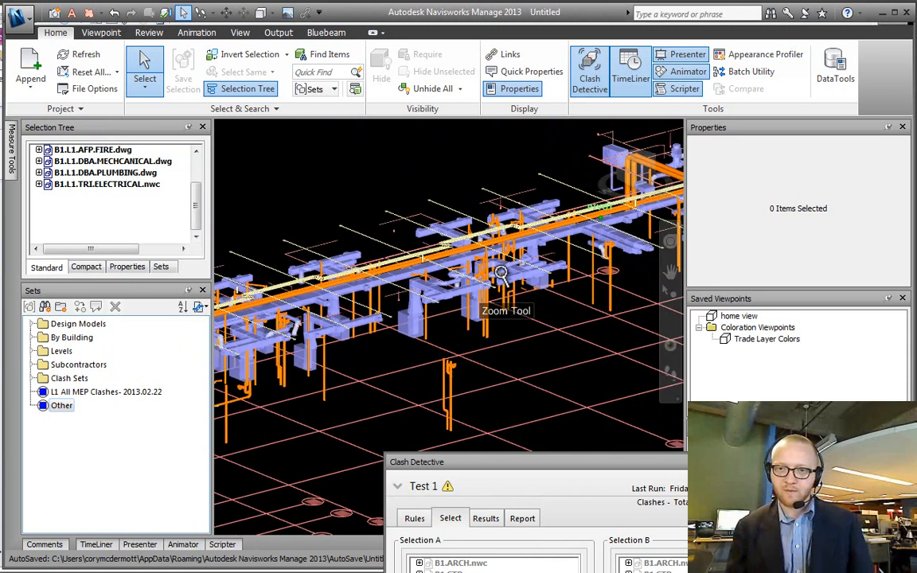
scroll(468, 294, "down", 2)
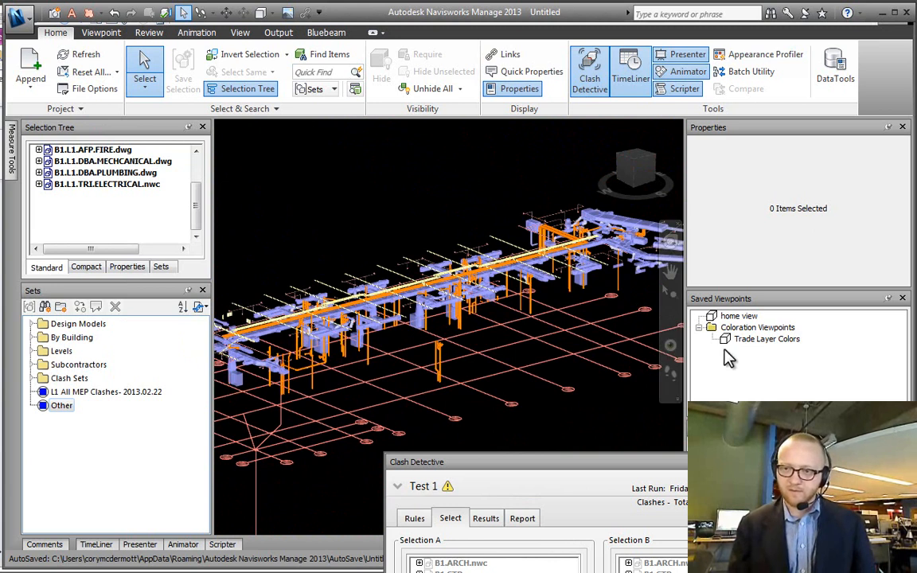
left_click(55, 14)
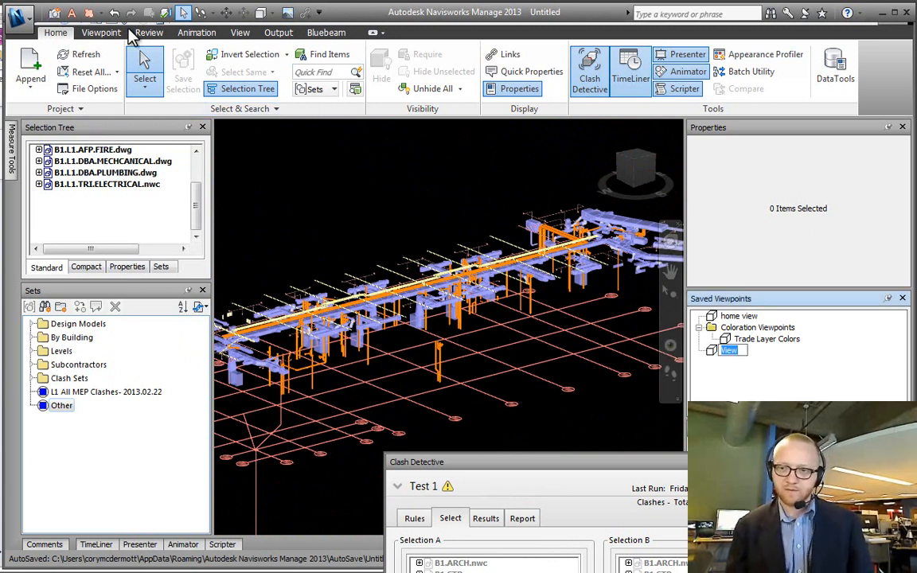
type("Trade Colors")
key("Return")
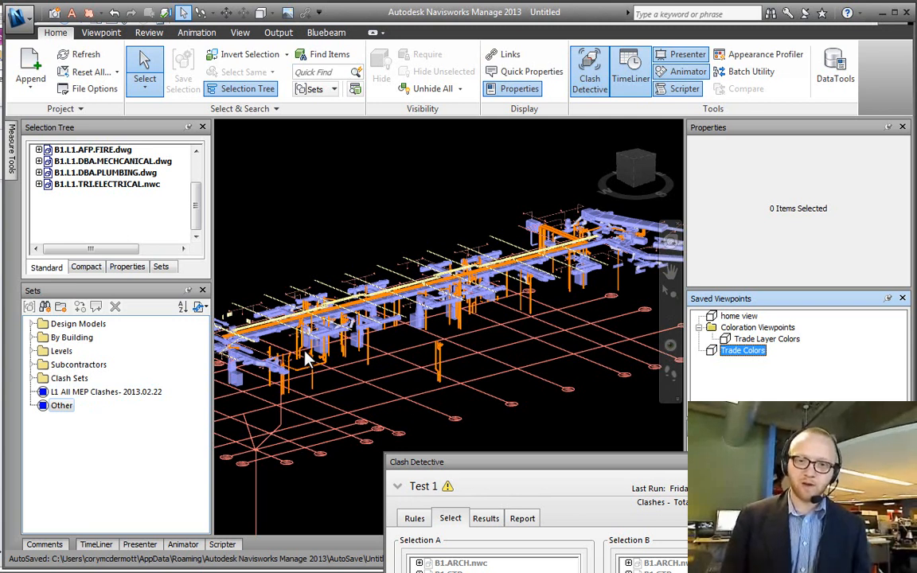
- Override the colour of the items in the L1 All MEP Clashes- 2013.02.22 set with magenta and clear the selection
left_click(67, 393)
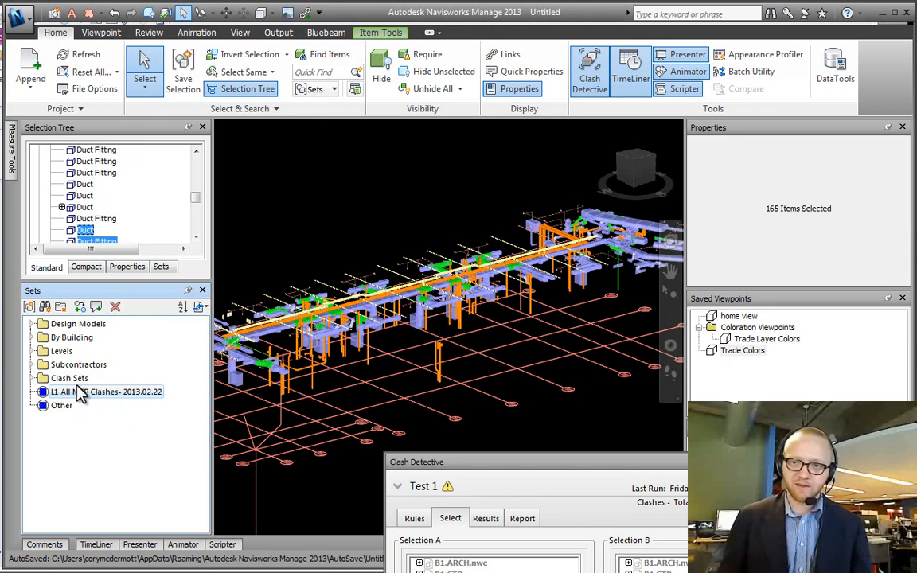
left_click(380, 32)
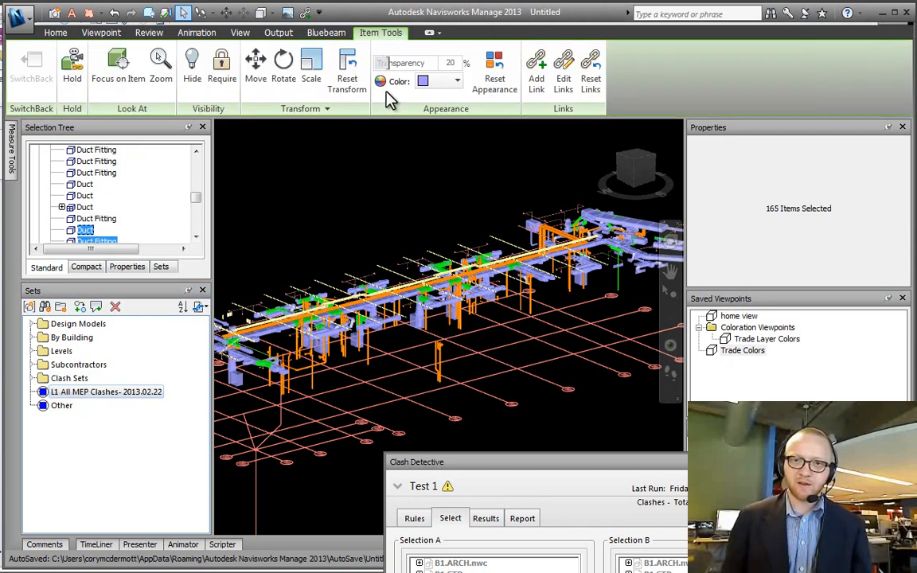
left_click(437, 81)
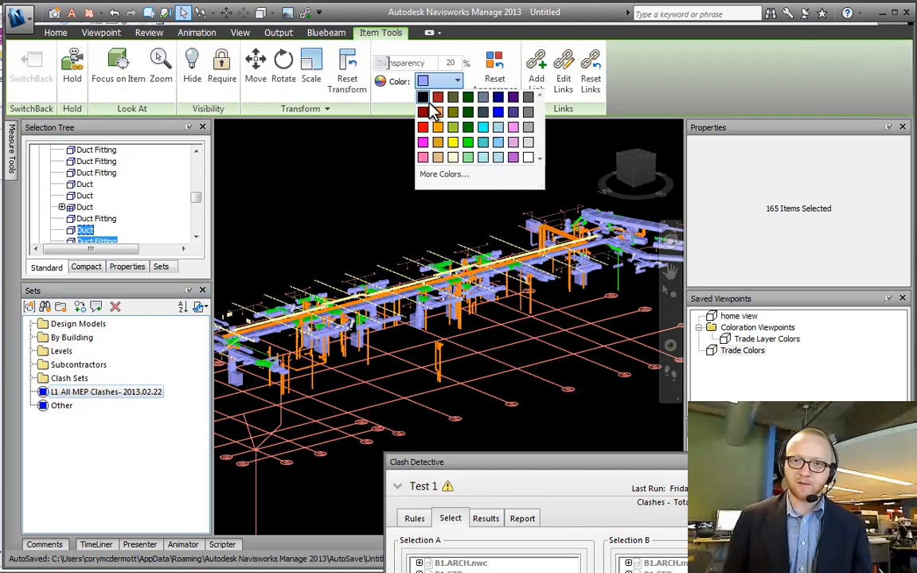
left_click(422, 143)
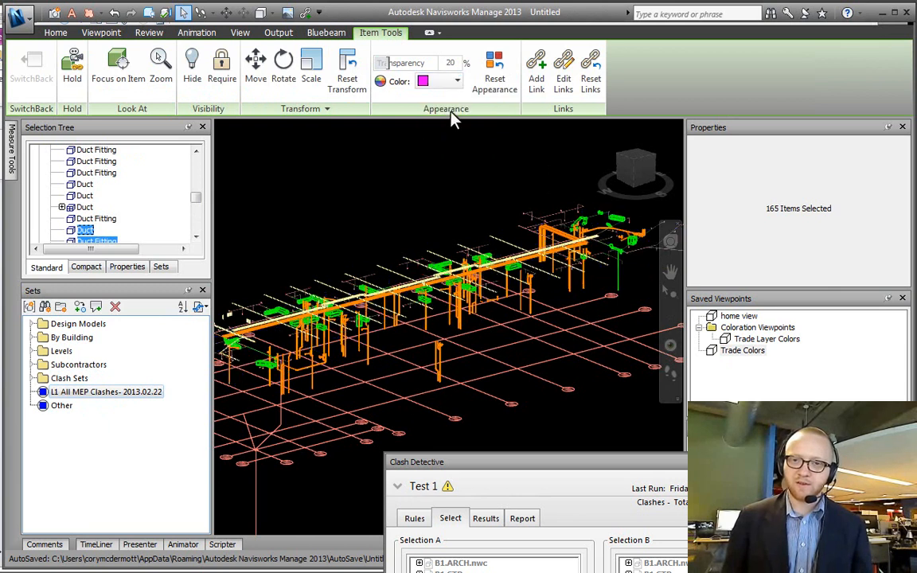
left_click(383, 230)
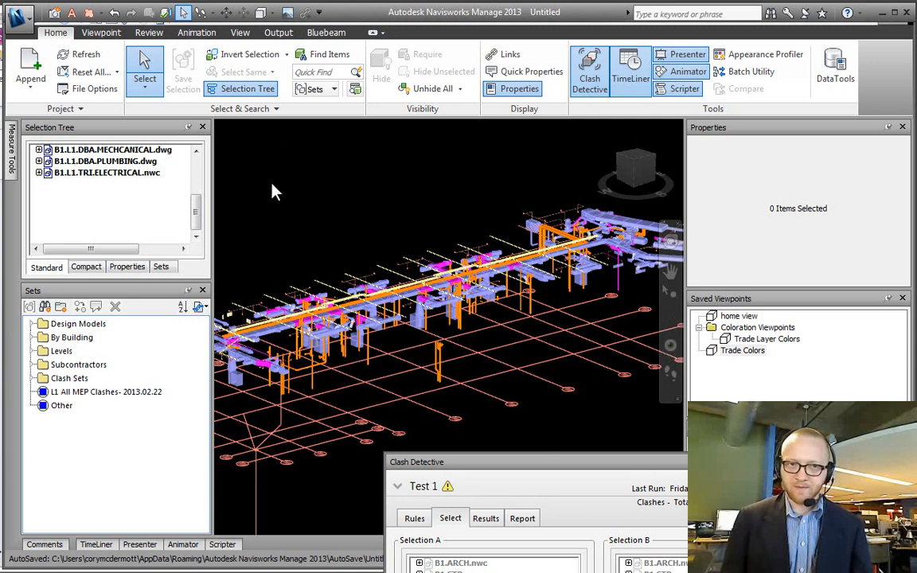
- Save the view with the magenta clash items as a viewpoint named Pink Clashes
key("alt")
key("1")
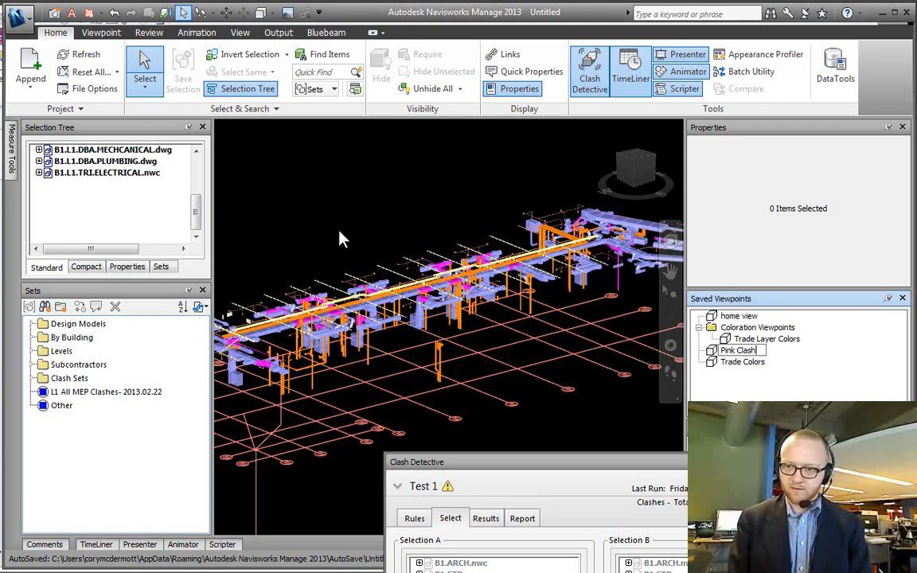
key("Return")
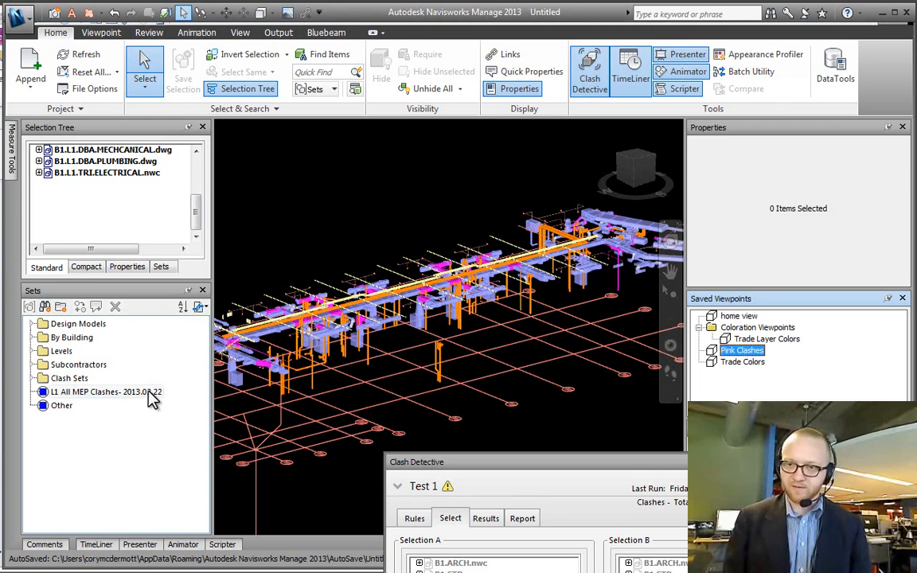
- Override the items in the Other set with gray and 20% transparency, and clear the selection
left_click(60, 406)
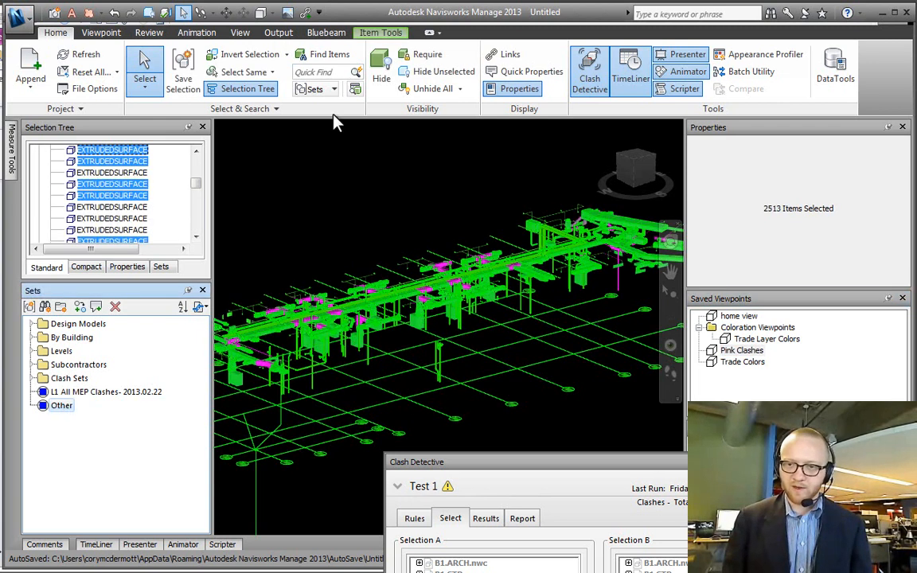
left_click(381, 33)
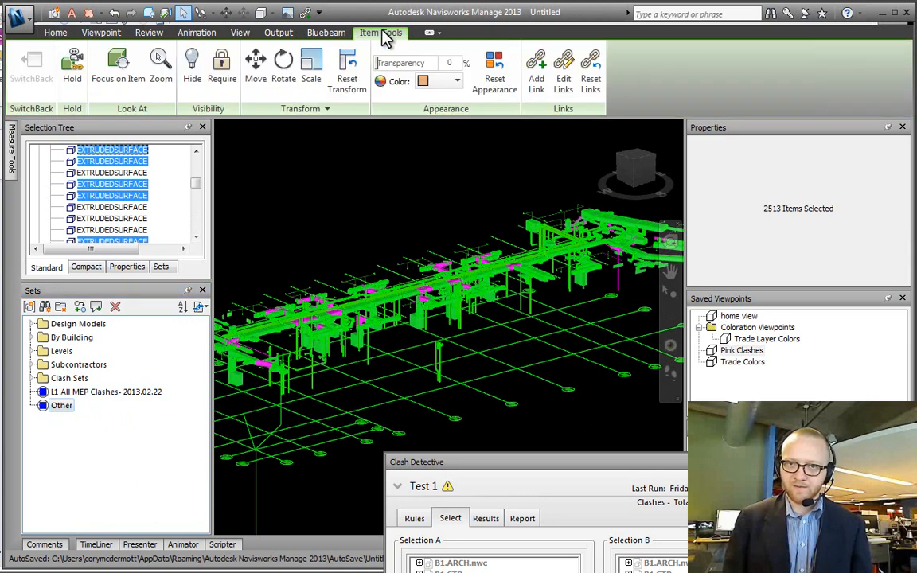
left_click(437, 81)
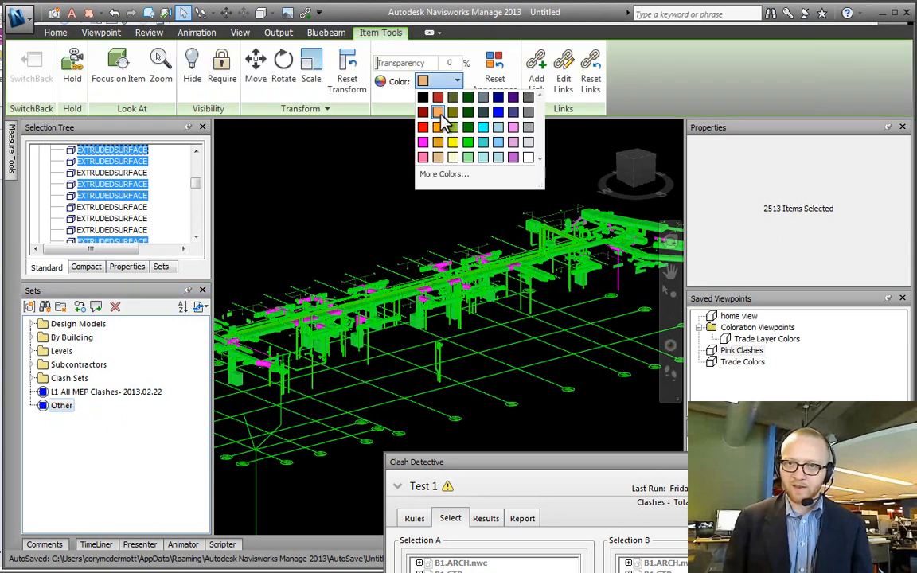
left_click(527, 130)
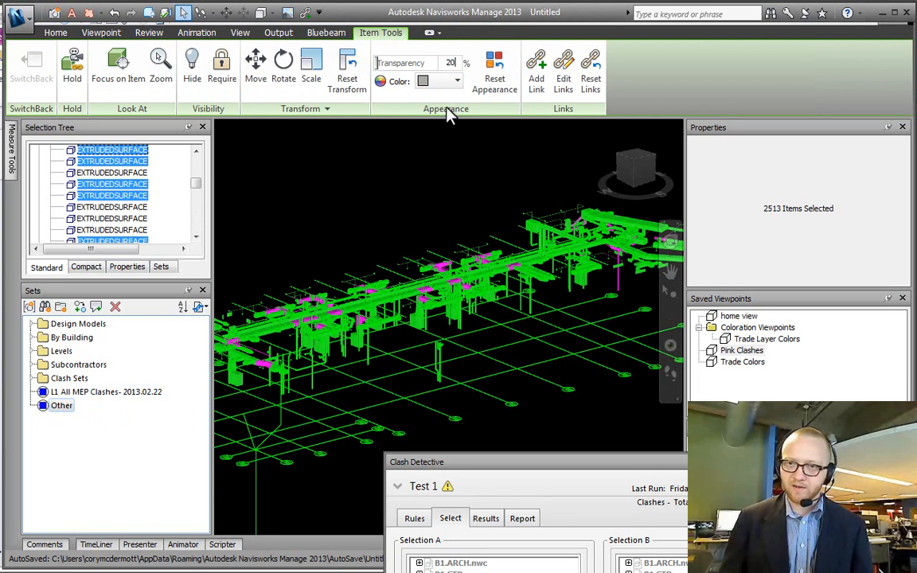
left_click(426, 181)
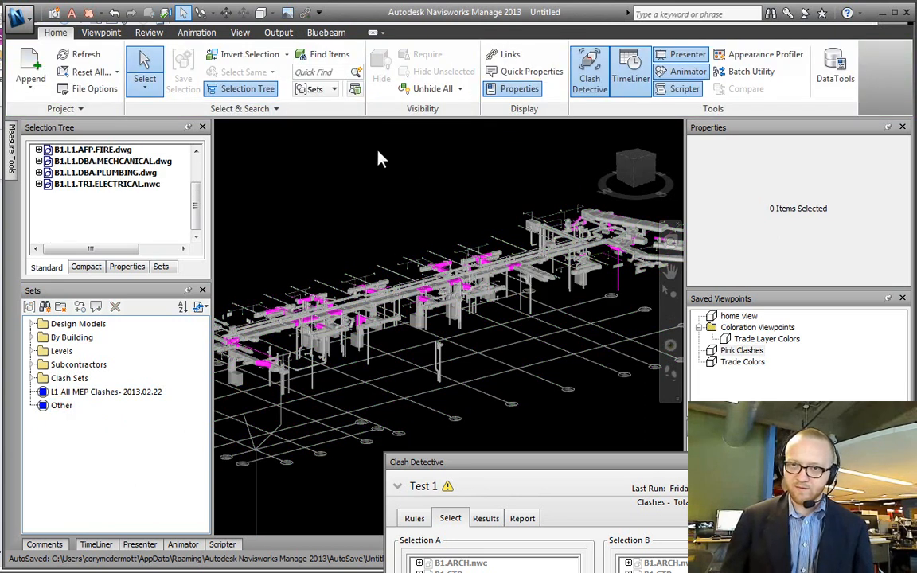
- Inspect the magenta clash items against the gray model and save an overview as a viewpoint named Pink Clashes Gray other
scroll(294, 318, "up", 5)
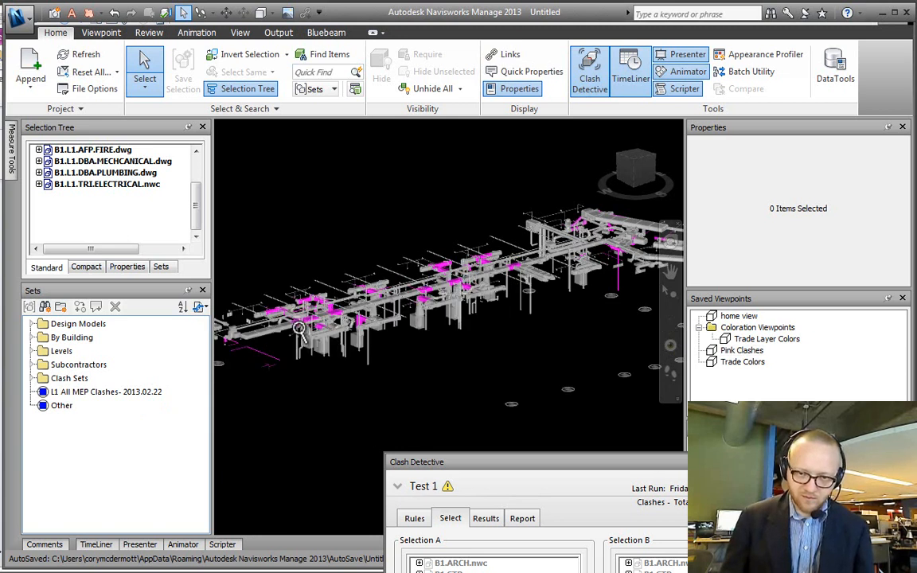
scroll(378, 325, "up", 3)
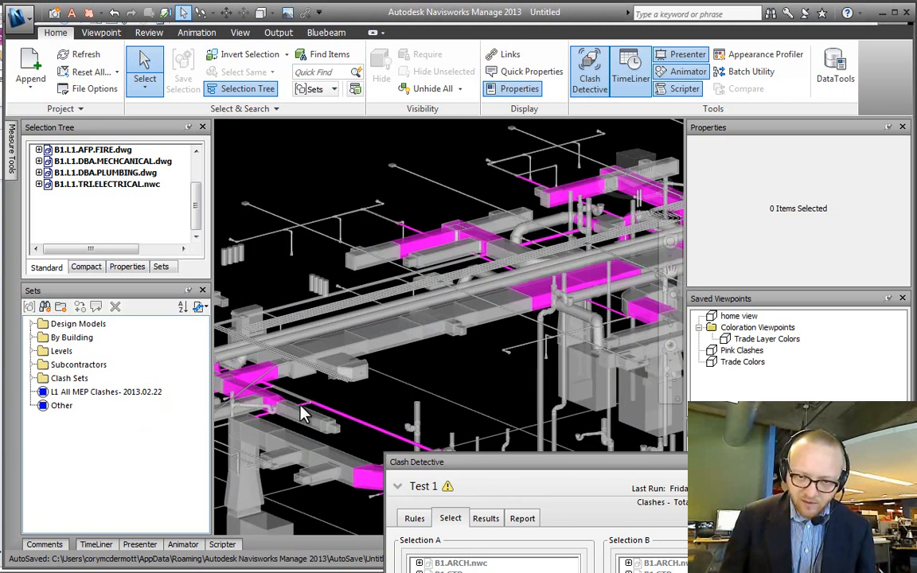
middle_click_drag(315, 344, 326, 391)
scroll(352, 365, "up", 3)
scroll(352, 365, "down", 5)
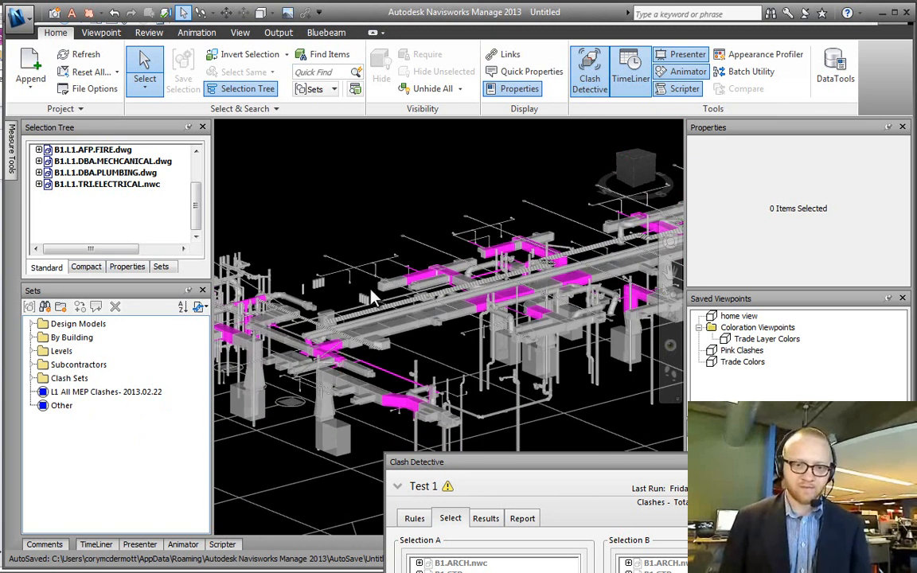
scroll(363, 294, "down", 4)
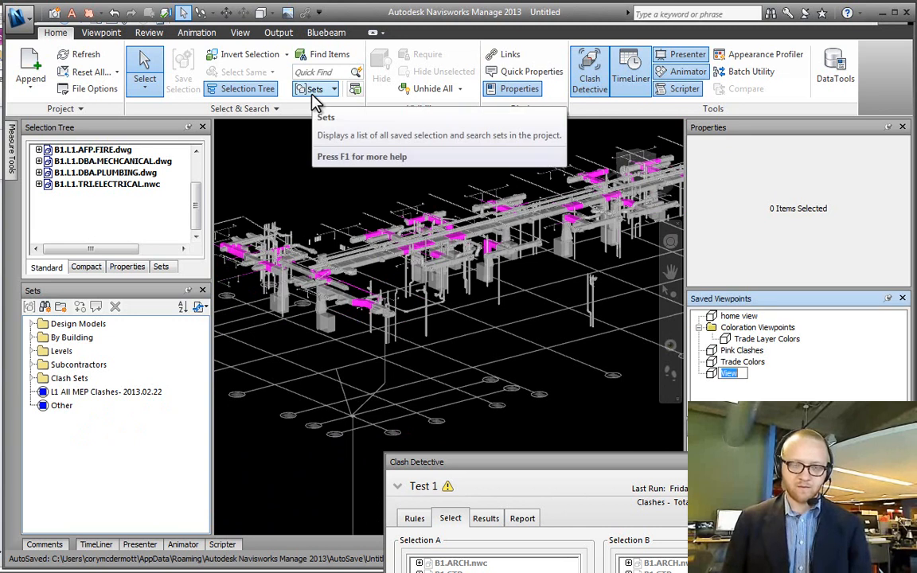
type("Pink Clashes")
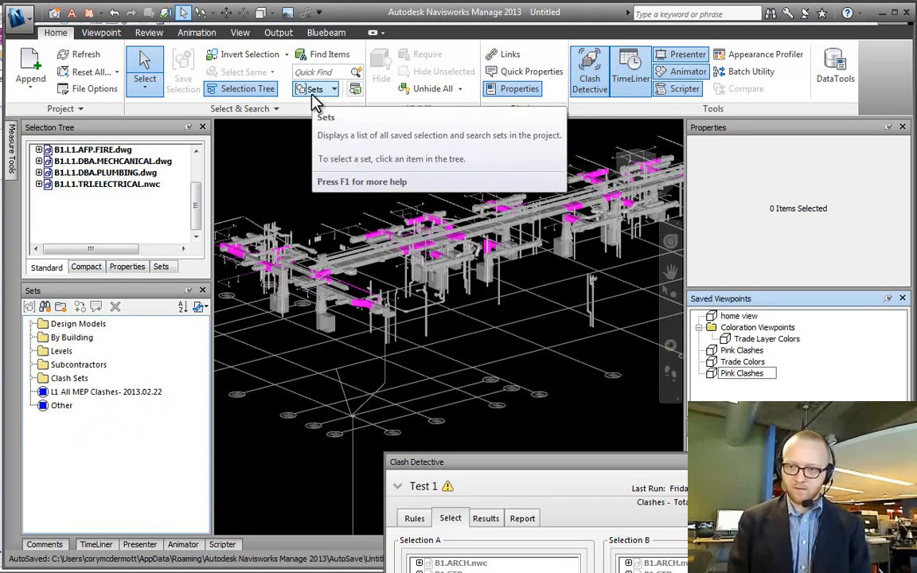
type(" Gray ot")
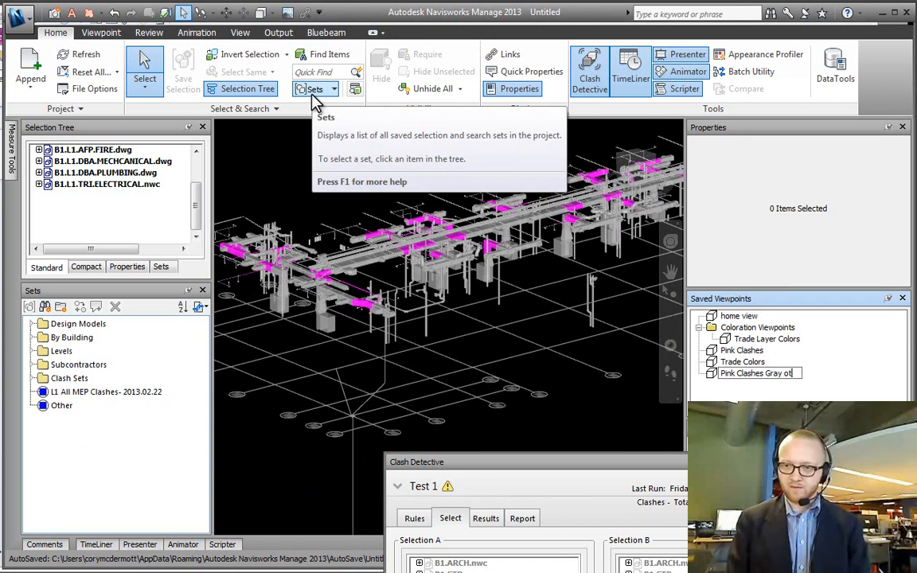
type("her")
key("Return")
- Rename the Coloration Viewpoints folder as Coloration Viewpoints 2013.02.22
left_click(738, 328)
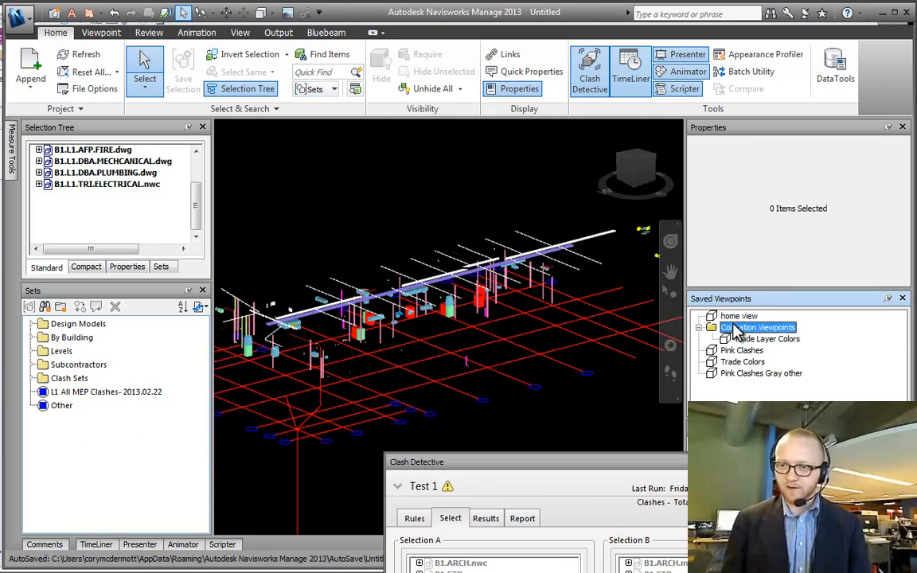
left_click(733, 326)
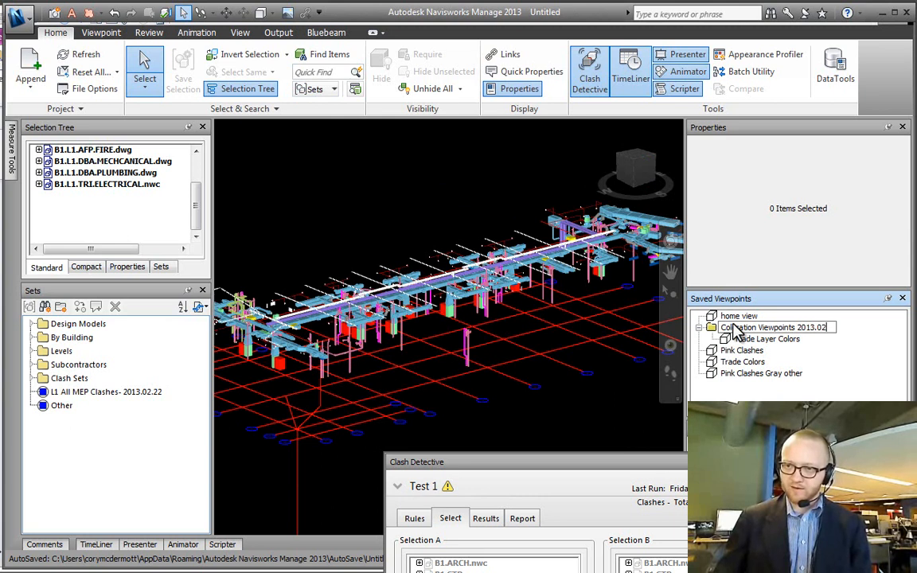
type("2")
key("Return")
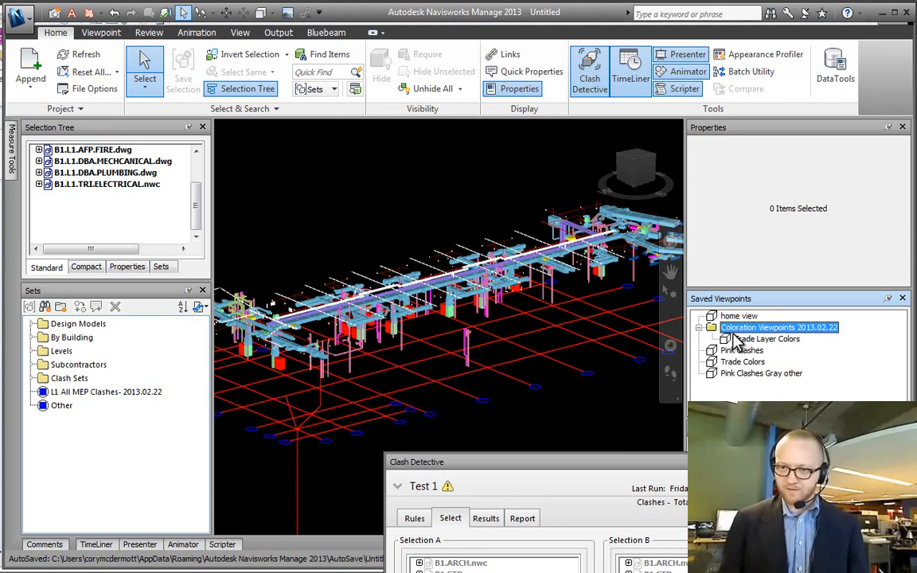
- Compare the saved viewpoints Trade Layer Colors, Pink Clashes, Trade Colors and Pink Clashes Gray other
left_click(742, 340)
left_click(740, 351)
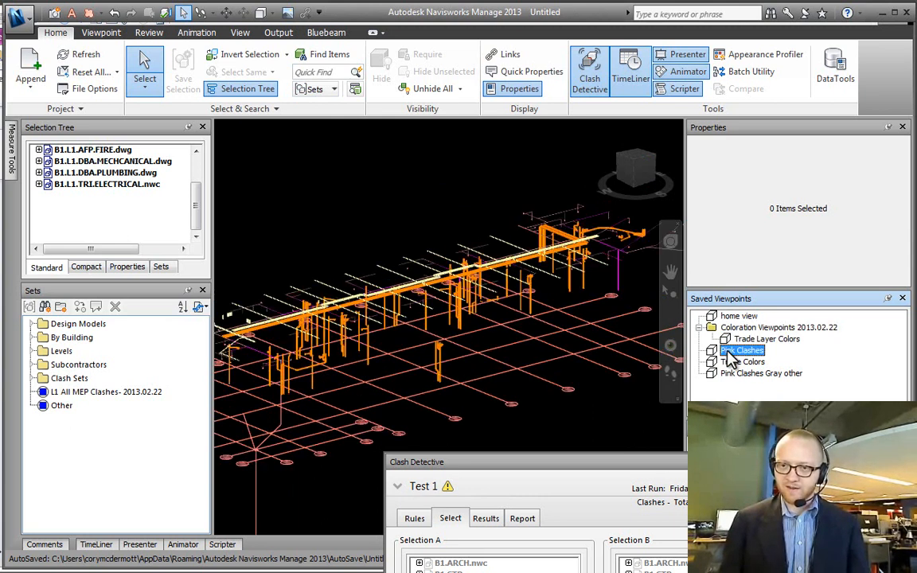
left_click(744, 363)
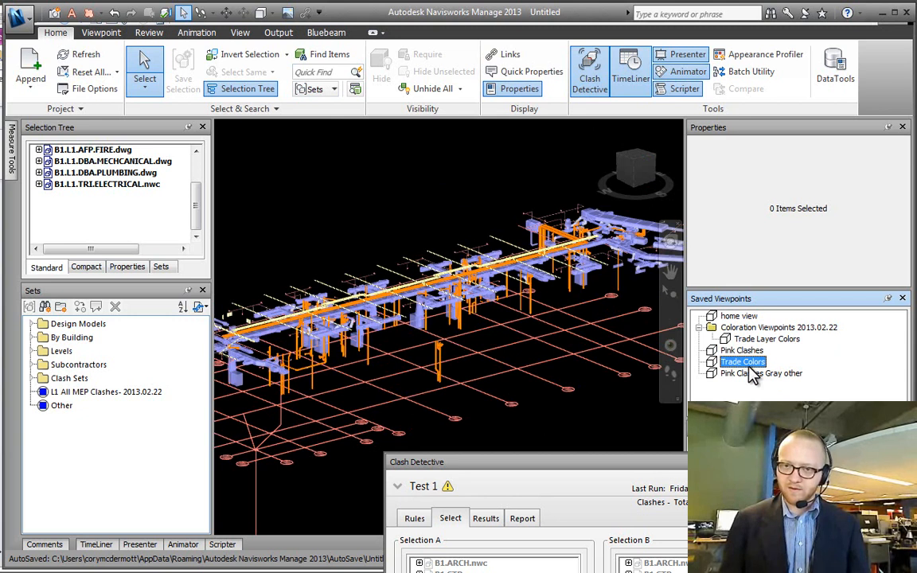
left_click(754, 374)
left_click(747, 364)
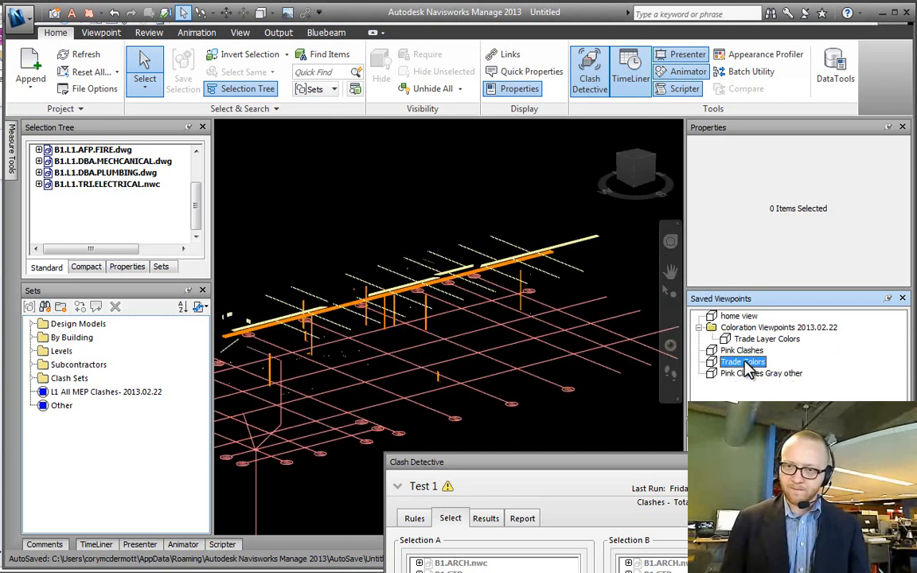
left_click(740, 351)
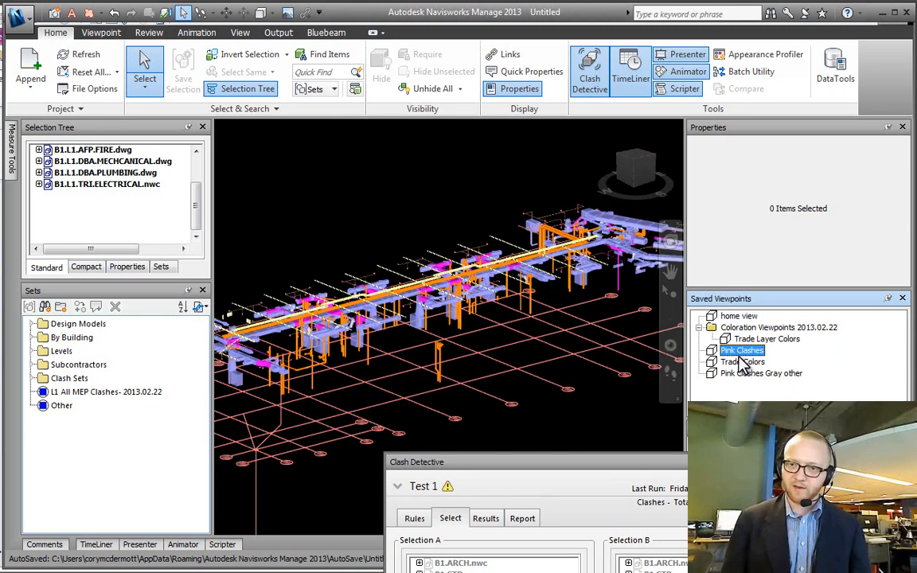
- Restore the Trade Colors viewpoint and override the items in the Other set with gray and 20% transparency
left_click(742, 362)
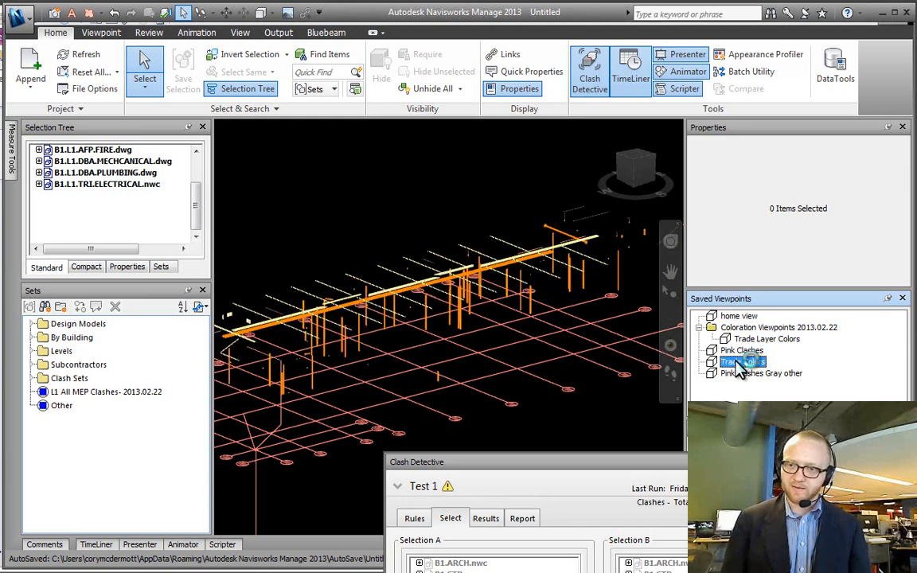
left_click(61, 406)
left_click(382, 33)
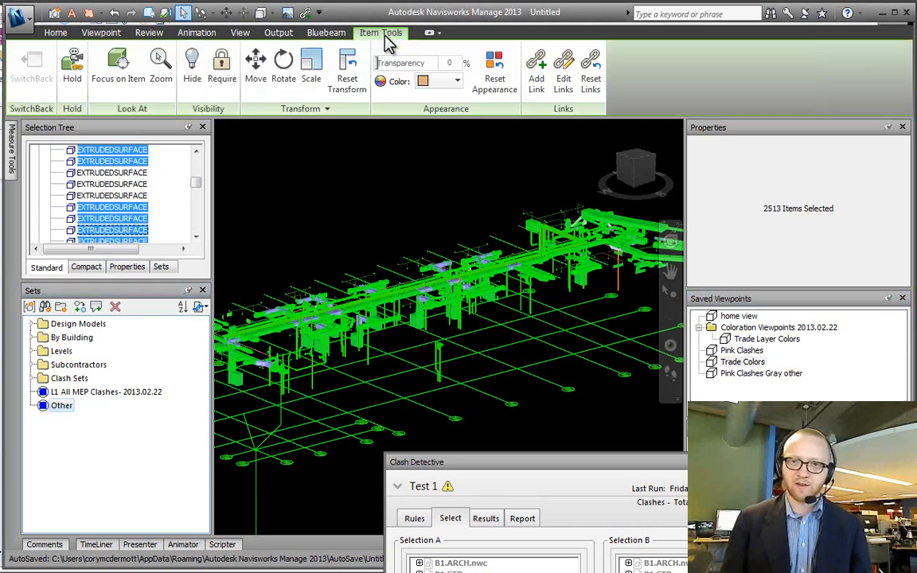
left_click(430, 81)
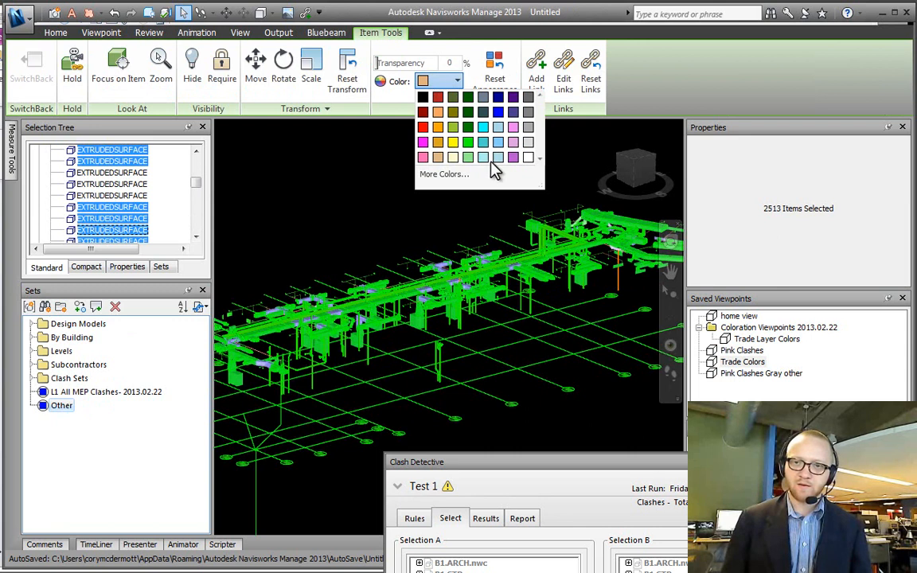
left_click(528, 127)
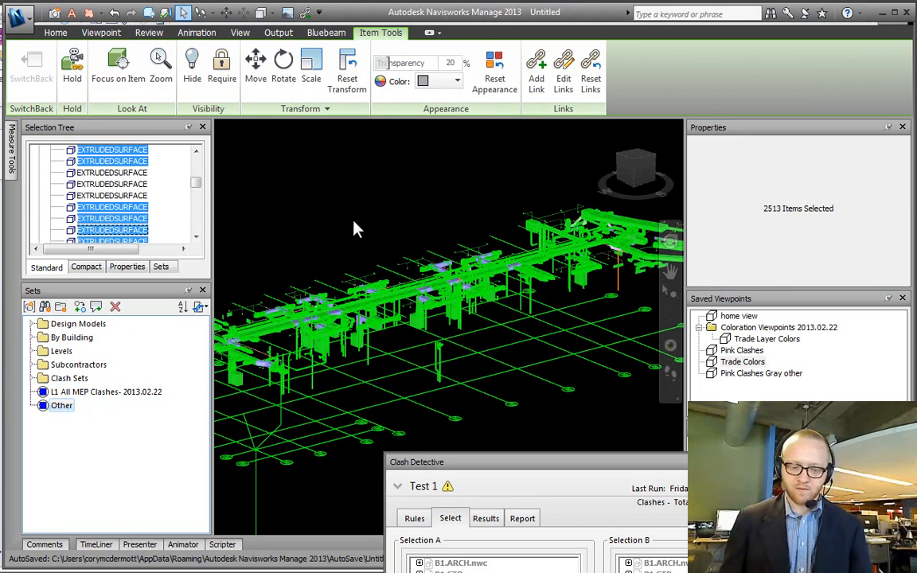
- Save the current view as a viewpoint named Gray other and clear the selection
key("ctrl+shift+v")
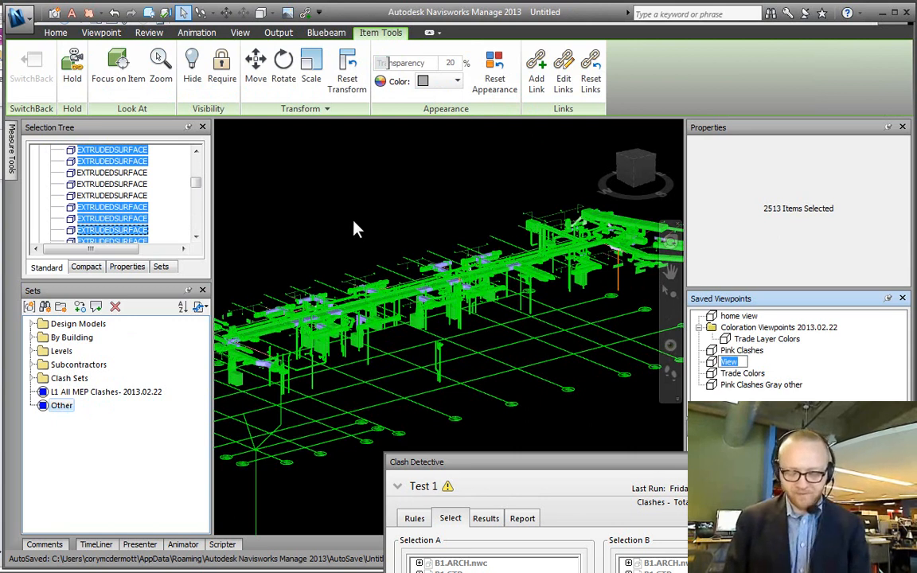
type("Gray other")
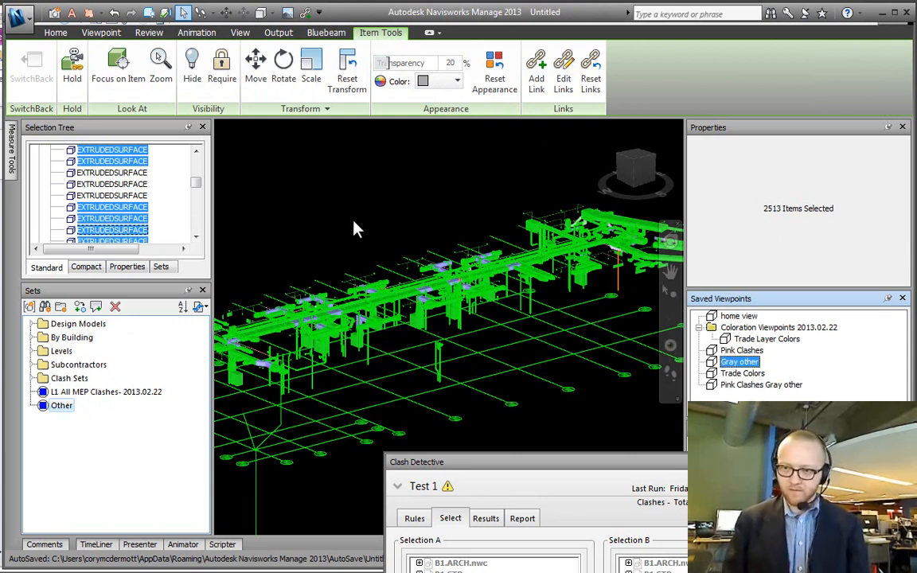
left_click(354, 229)
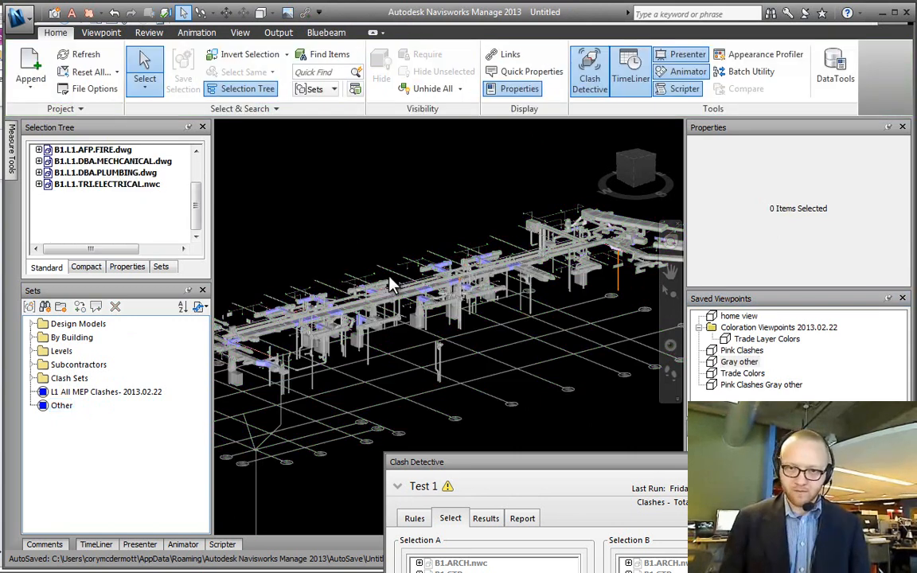
- Move the viewpoints Pink Clashes, Gray other, Trade Colors and Pink Clashes Gray other into the Coloration Viewpoints 2013.02.22 folder
left_click(716, 351)
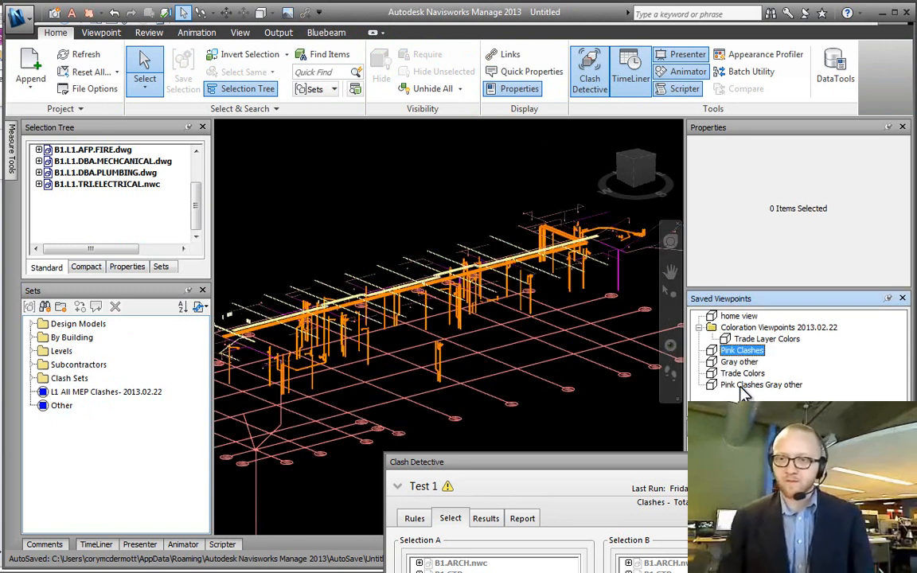
left_click(741, 384, "shift")
left_click_drag(719, 352, 729, 330)
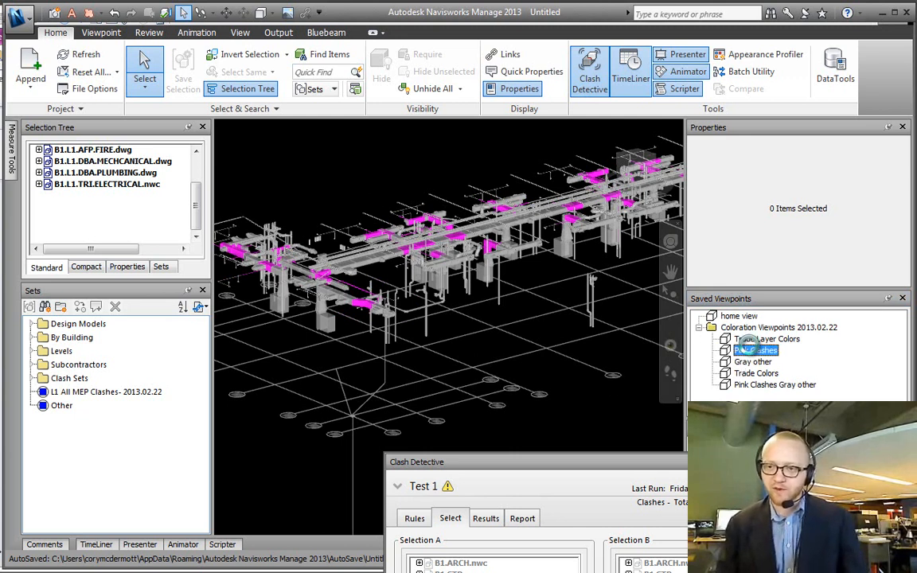
- Compare the viewpoints in the Coloration Viewpoints 2013.02.22 folder, from Trade Layer Colors through Pink Clashes Gray other
left_click(748, 350)
left_click(753, 340)
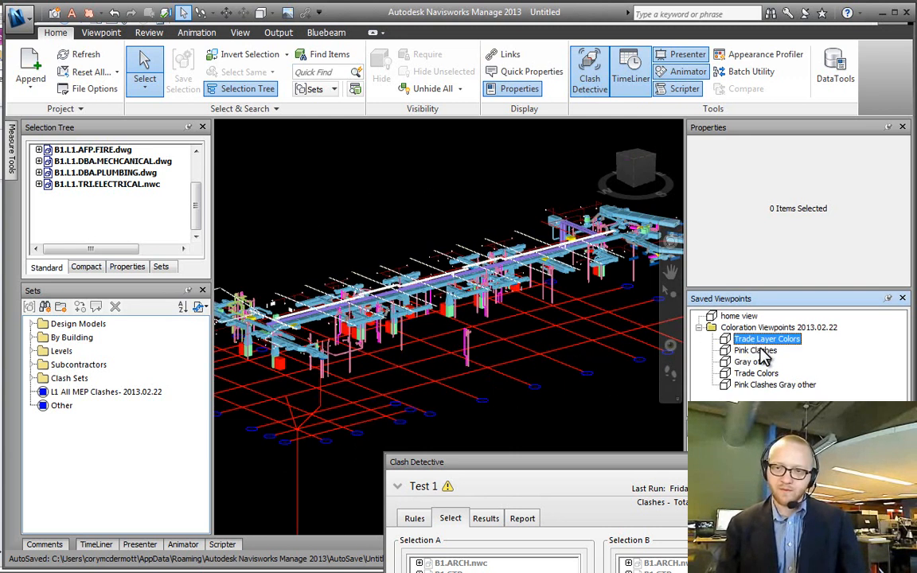
left_click(758, 352)
left_click(757, 363)
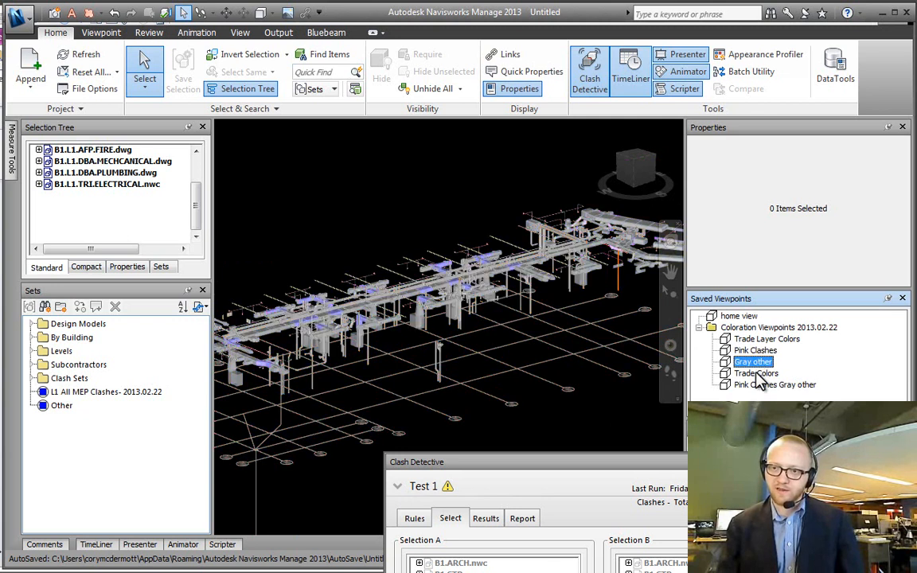
left_click(757, 373)
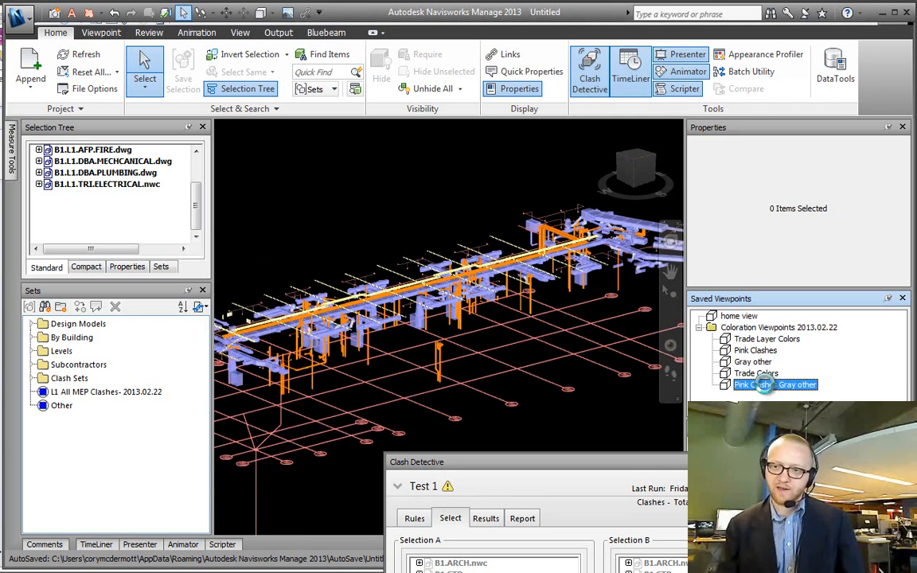
left_click(769, 385)
- Examine the magenta clash items against the gray model, closing in on the clashing duct at the near end of the branch
scroll(408, 230, "up", 2)
middle_click_drag(403, 242, 384, 246)
scroll(404, 243, "down", 3)
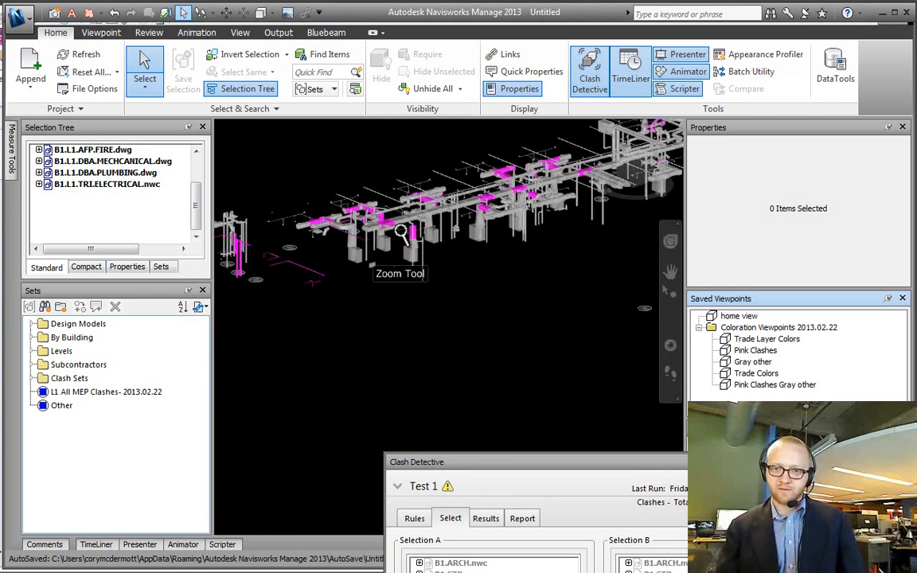
scroll(400, 232, "up", 1)
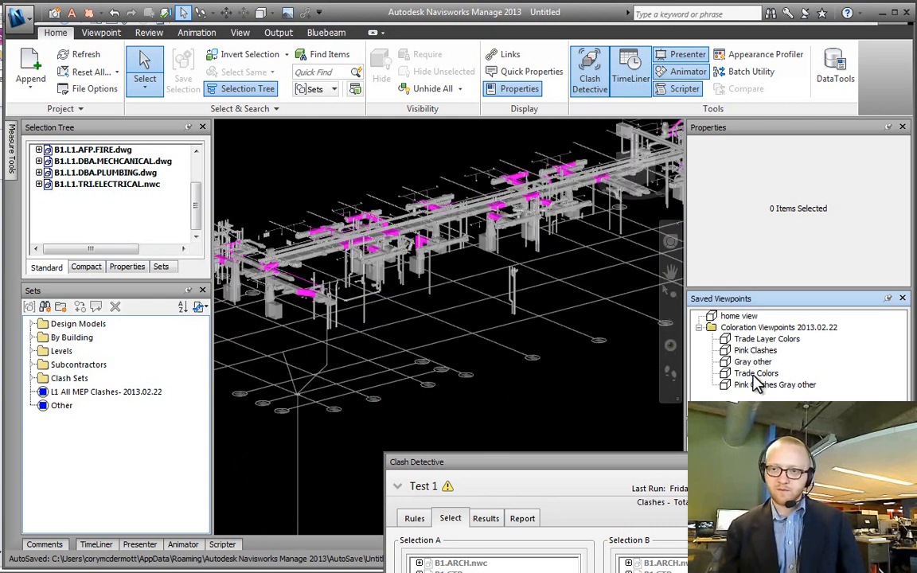
middle_click_drag(325, 253, 380, 278)
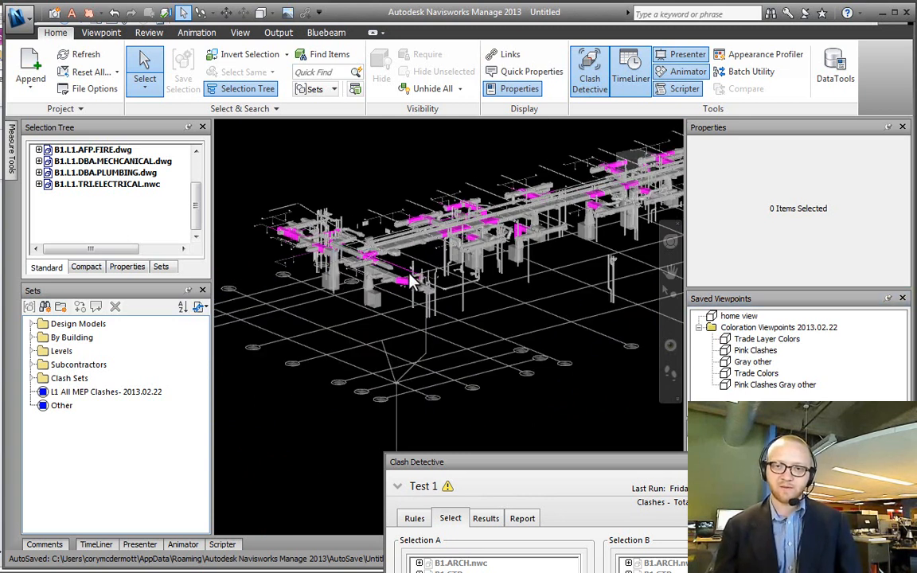
scroll(414, 274, "up", 2)
scroll(446, 342, "up", 3)
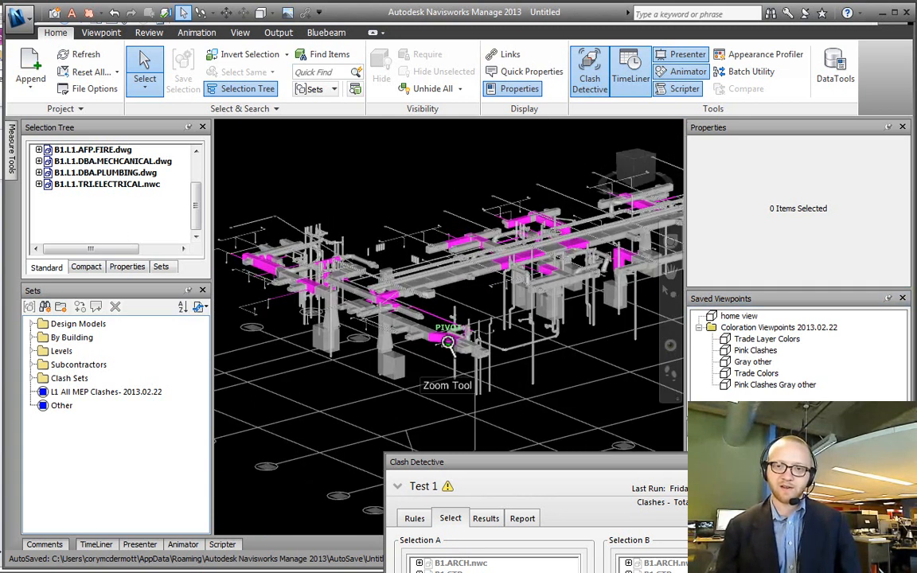
scroll(446, 340, "up", 3)
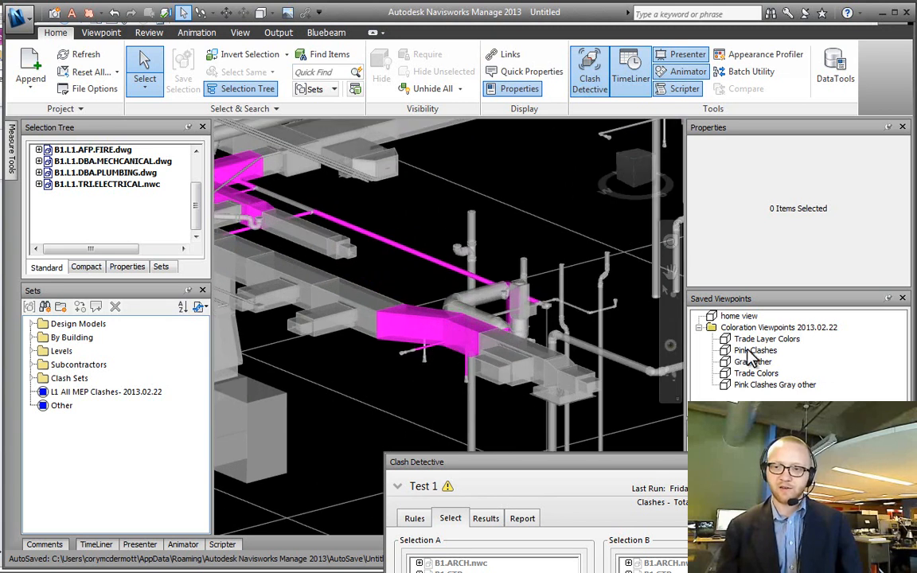
- Examine the magenta pipe and duct elbow up close from several angles, together with the transparent gray items around them
middle_click_drag(474, 356, 297, 260, "shift")
scroll(458, 334, "up", 4)
scroll(348, 325, "down", 3)
scroll(294, 257, "down", 3)
scroll(295, 257, "up", 3)
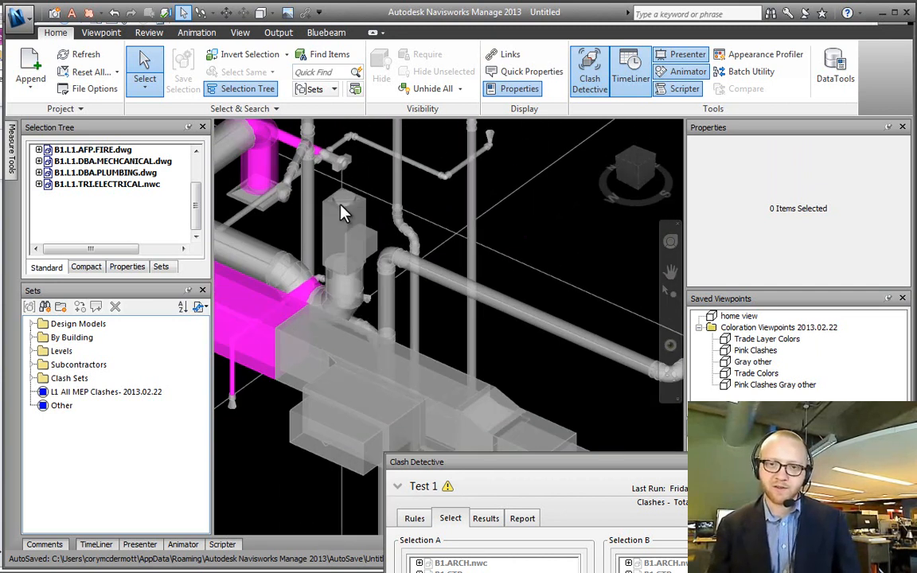
middle_click_drag(338, 209, 419, 282)
left_click(348, 241)
scroll(348, 239, "up", 2)
key("Escape")
scroll(351, 230, "up", 2)
mouse_move(351, 215)
middle_mouse_down("shift")
mouse_move(246, 204)
mouse_move(306, 219)
mouse_move(293, 198)
mouse_move(250, 190)
mouse_move(278, 201)
middle_mouse_up("shift")
middle_click_drag(363, 275, 525, 300, "shift")
scroll(372, 268, "down", 4)
scroll(372, 268, "down", 3)
scroll(572, 288, "down", 3)
scroll(533, 298, "down", 2)
scroll(522, 299, "up", 6)
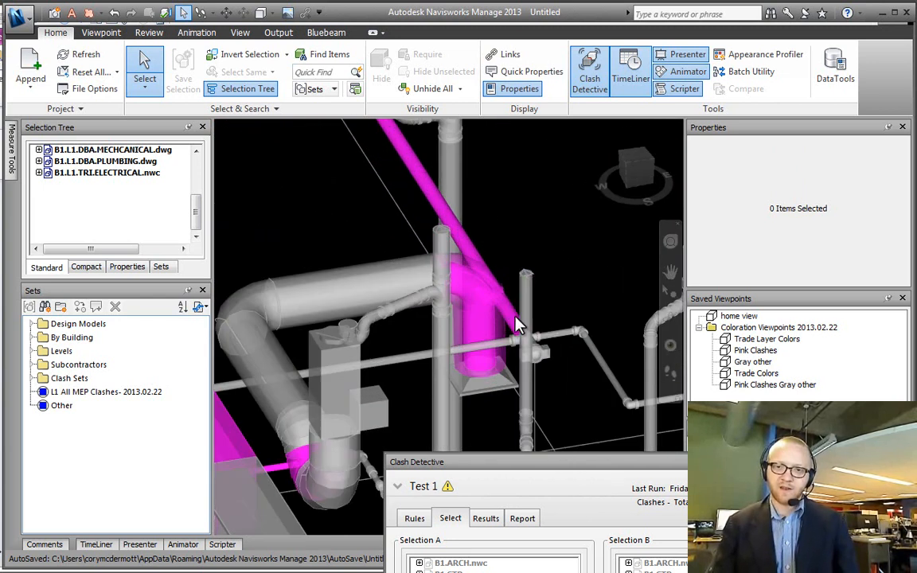
- Check the fire main and the Duct Flex insulation it clashes with, hiding the insulation temporarily to view the duct inside
left_click(516, 322)
middle_click_drag(517, 323, 473, 322, "shift")
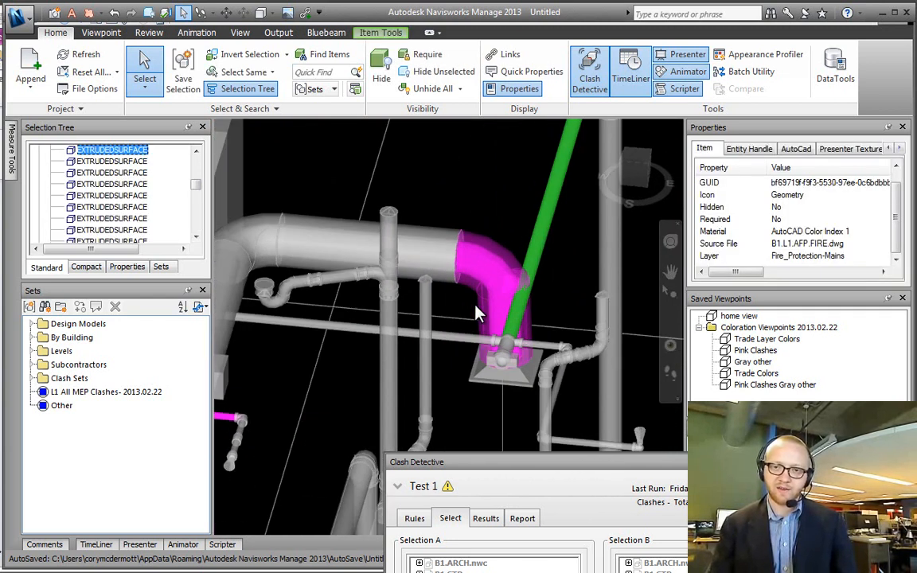
left_click(508, 309)
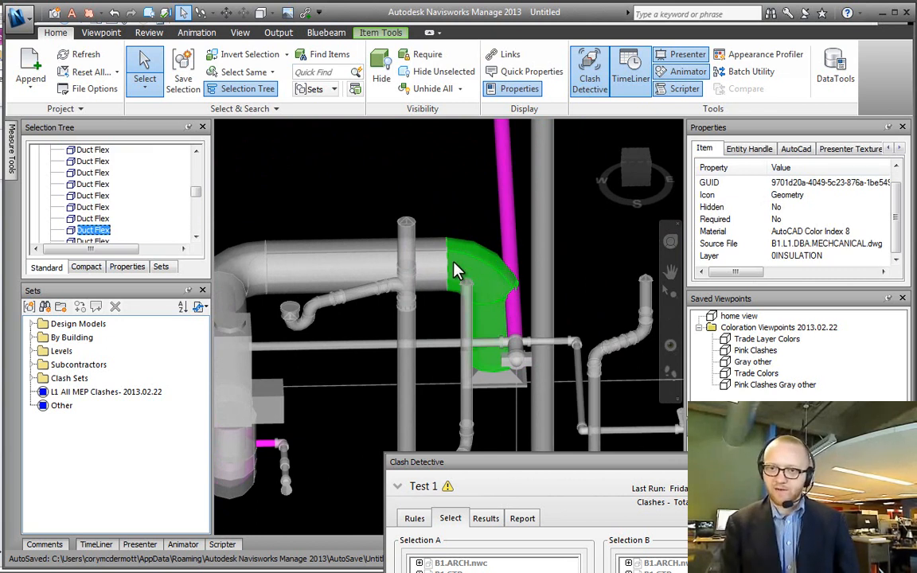
key("ctrl+h")
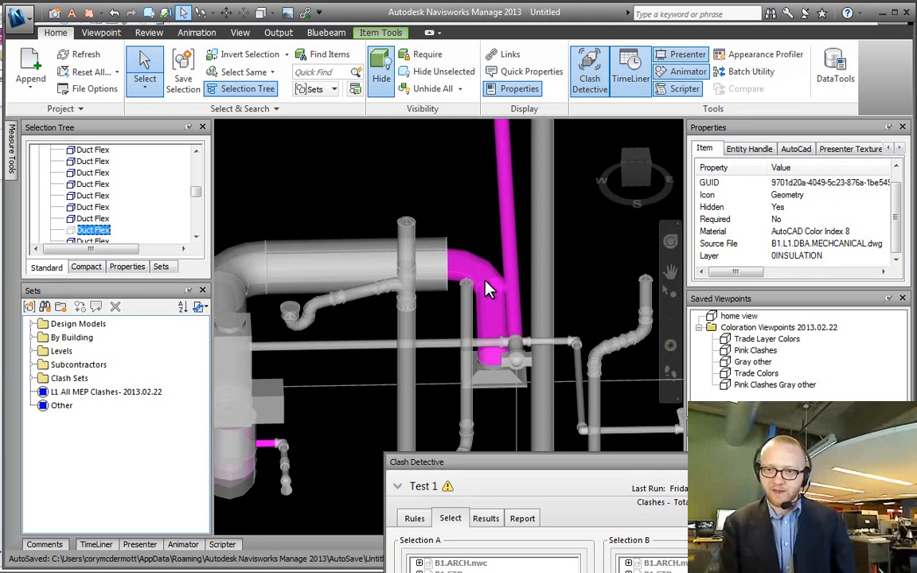
key("ctrl+h")
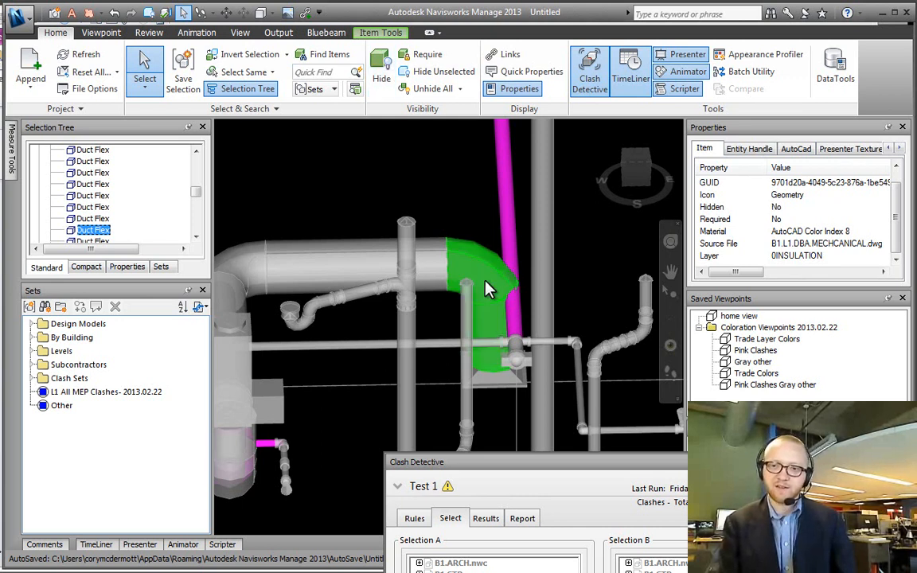
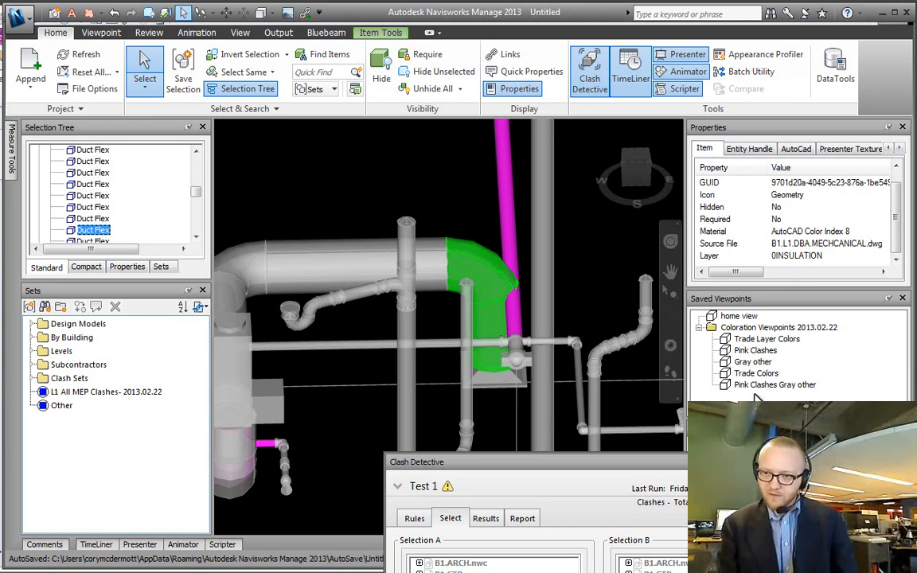
- Restore the Gray other viewpoint and examine the clash between the flex duct elbow and the red fire main in trade colors
left_click(752, 362)
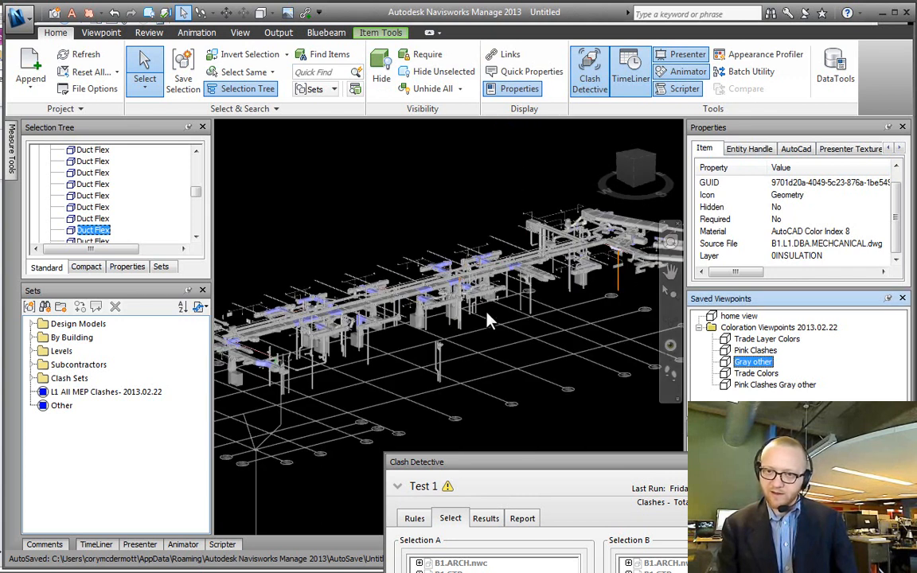
middle_click_drag(248, 304, 267, 352)
scroll(253, 365, "up", 6)
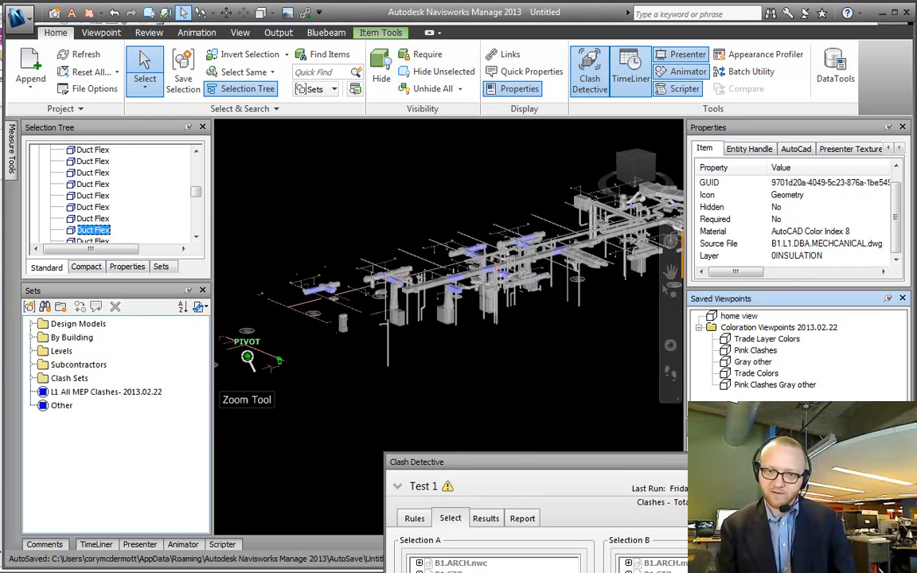
scroll(348, 372, "up", 8)
middle_click_drag(348, 372, 342, 298, "shift")
left_click(343, 298)
scroll(343, 298, "up", 5)
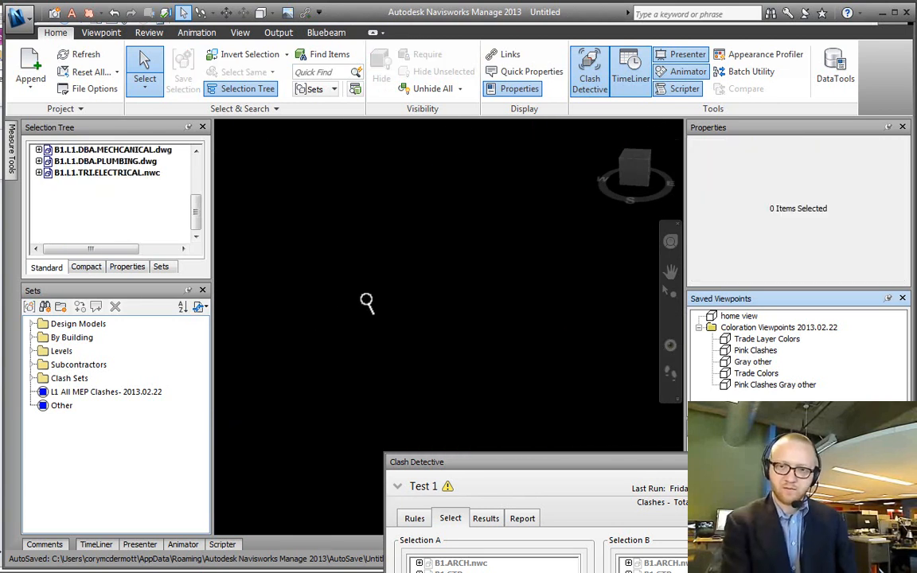
left_click(367, 261)
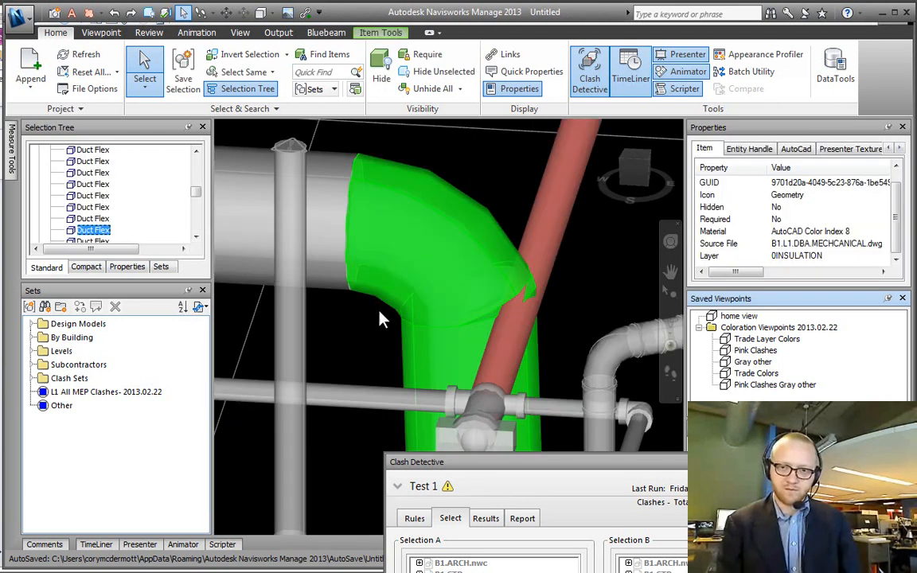
left_click(380, 308)
middle_click_drag(451, 309, 446, 303, "shift")
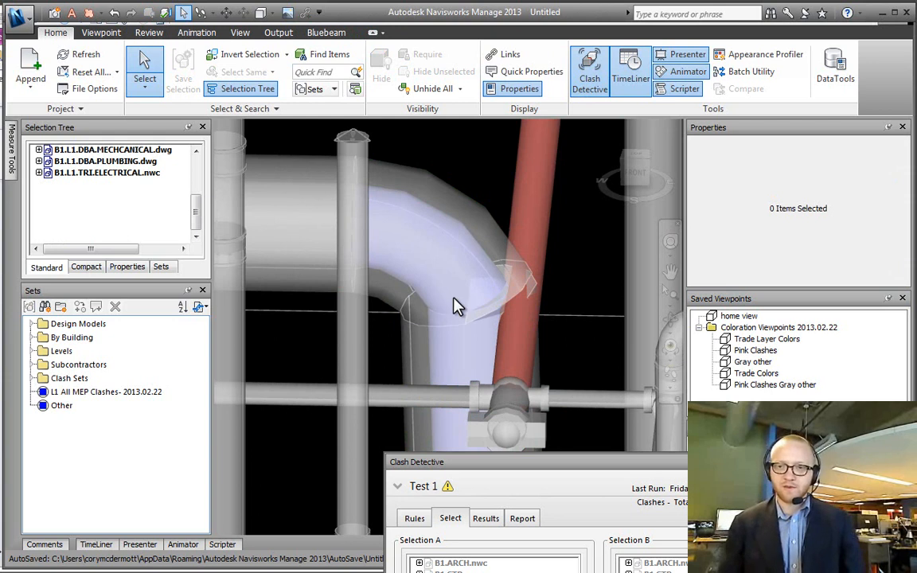
- Temporarily hide the elbow's insulation and the flex duct inside it to examine the fire main behind them
left_click(455, 306)
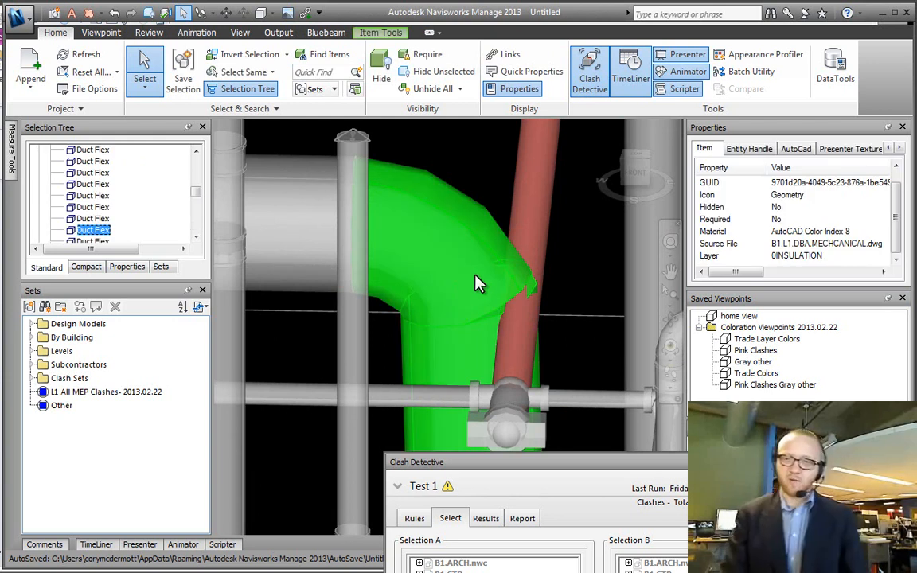
key("ctrl+h")
left_click(463, 283, "ctrl")
key("ctrl+h")
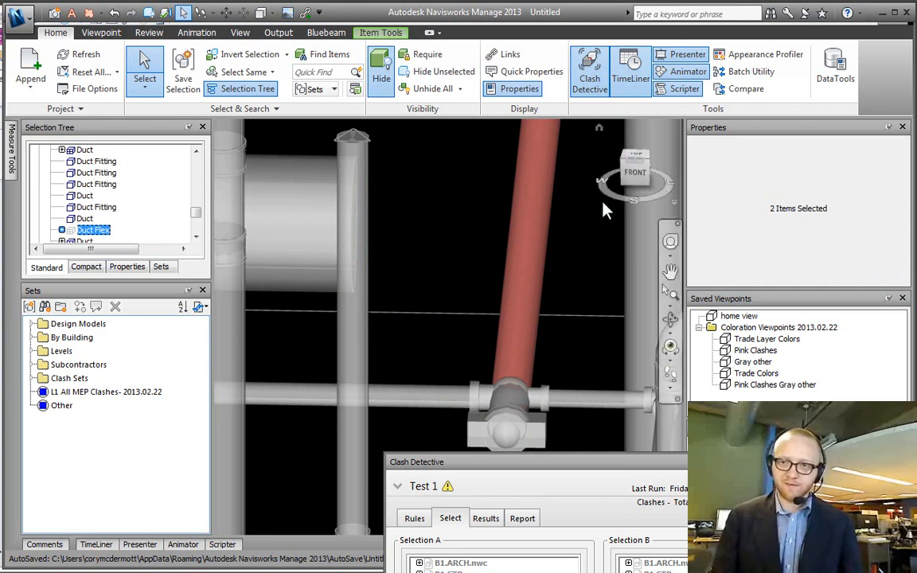
key("ctrl+h")
- Toggle the visibility of the elbow's insulation to compare the insulated and bare flex duct against the fire main
left_click(513, 199)
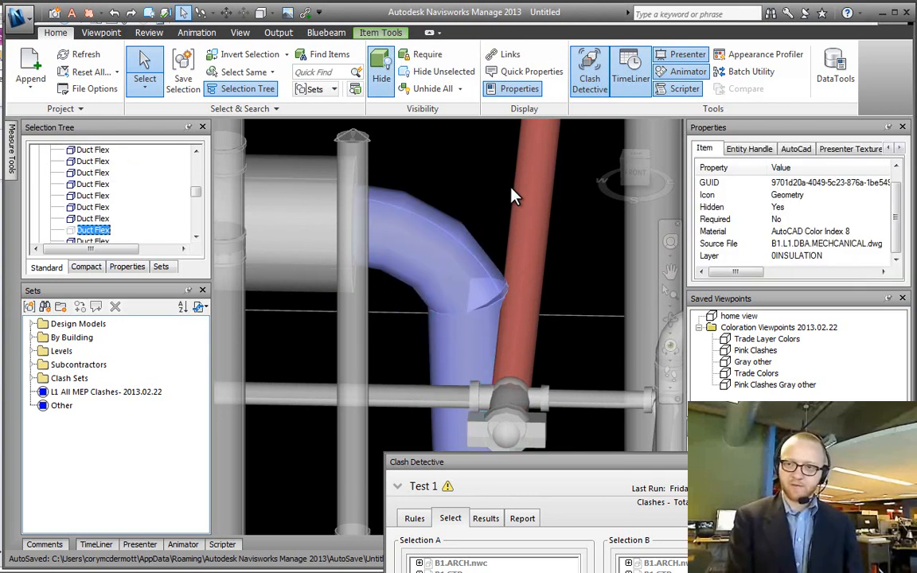
left_click(485, 183)
left_click(456, 207)
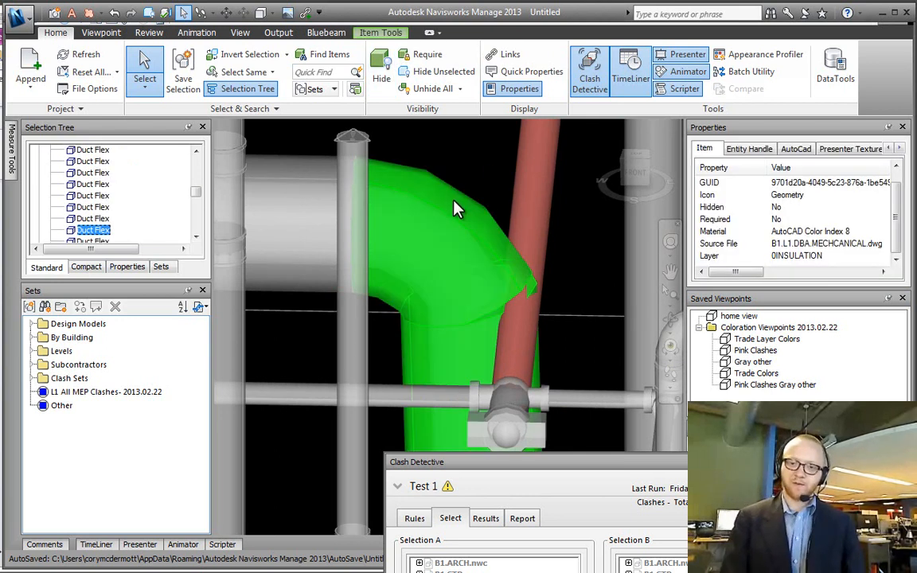
key("ctrl+h")
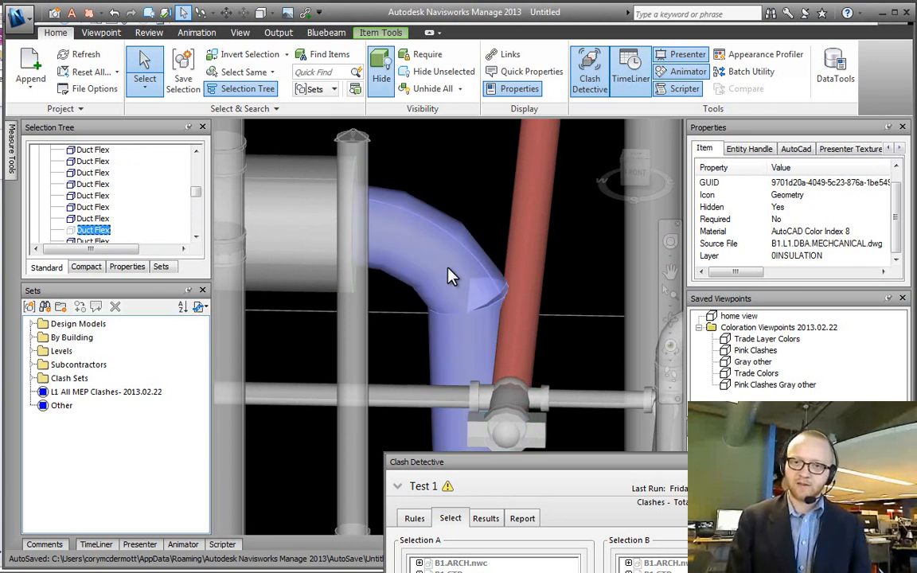
key("ctrl+h")
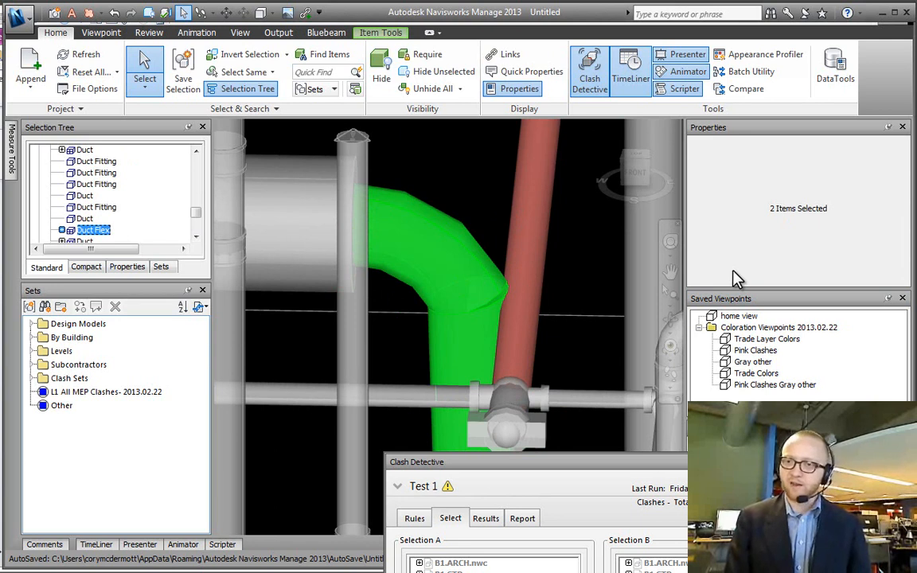
- Compare the flex duct elbow hidden and shown, and move it with its insulation along the X axis until it clears the red fire main
key("ctrl+h")
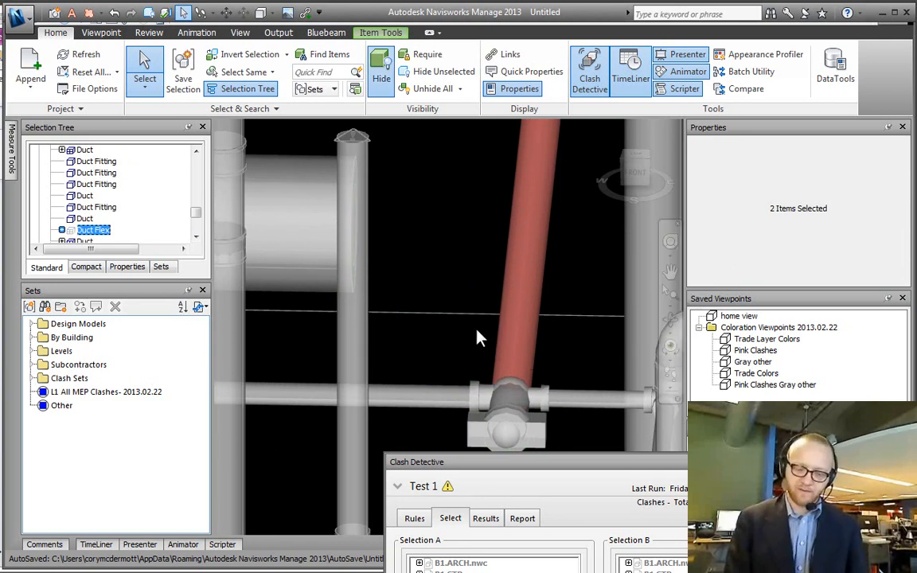
key("ctrl+h")
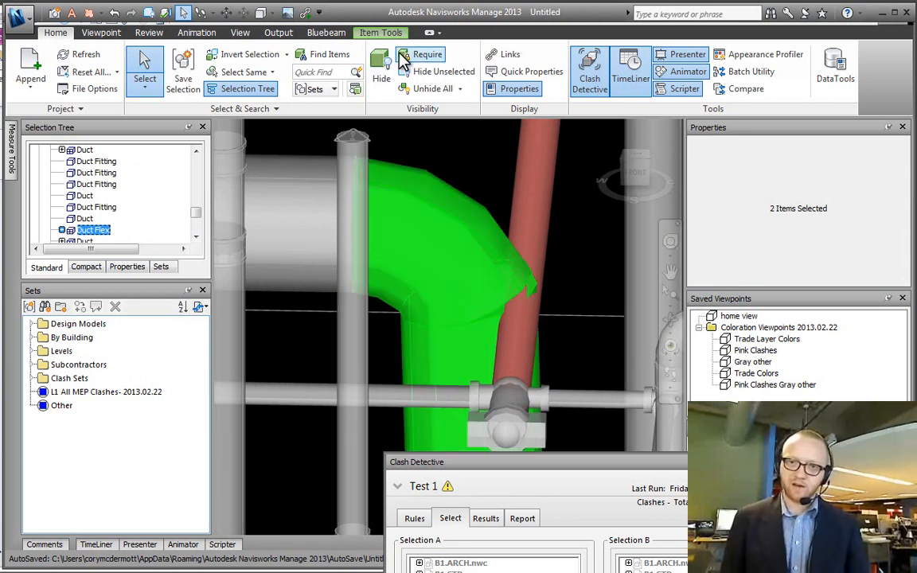
left_click(380, 33)
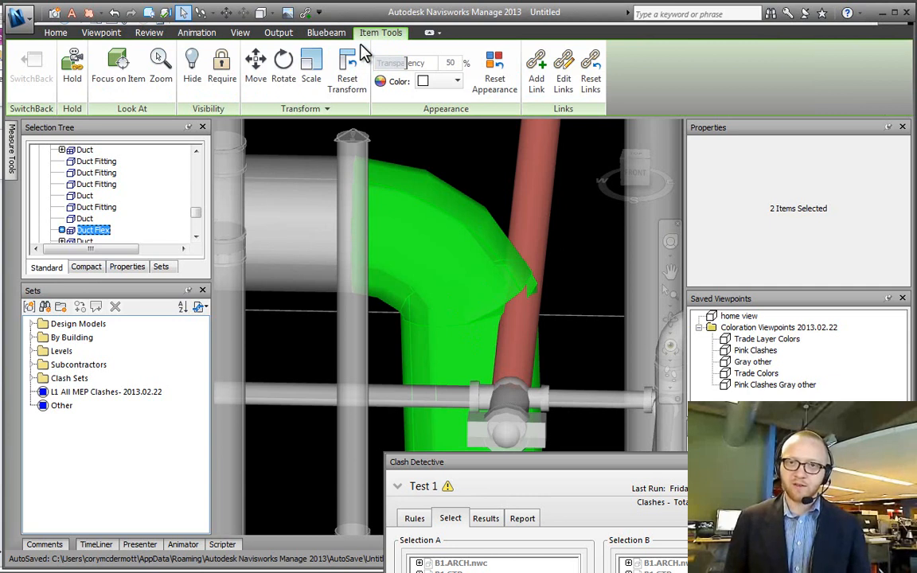
left_click(256, 70)
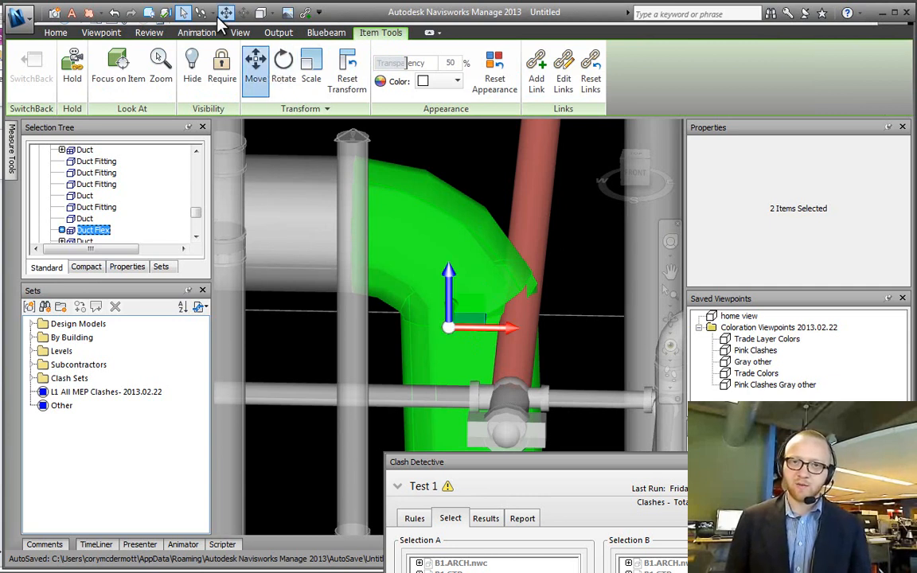
left_click_drag(502, 331, 470, 343)
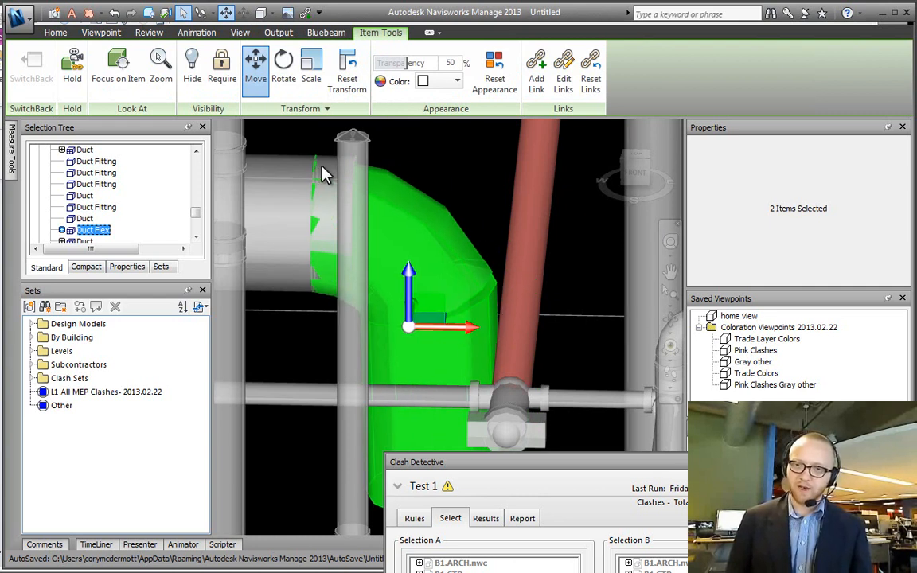
- Check the X offset of the moved flex duct elbow, and reset its transform to restore the original position
left_click(309, 110)
left_click(334, 143)
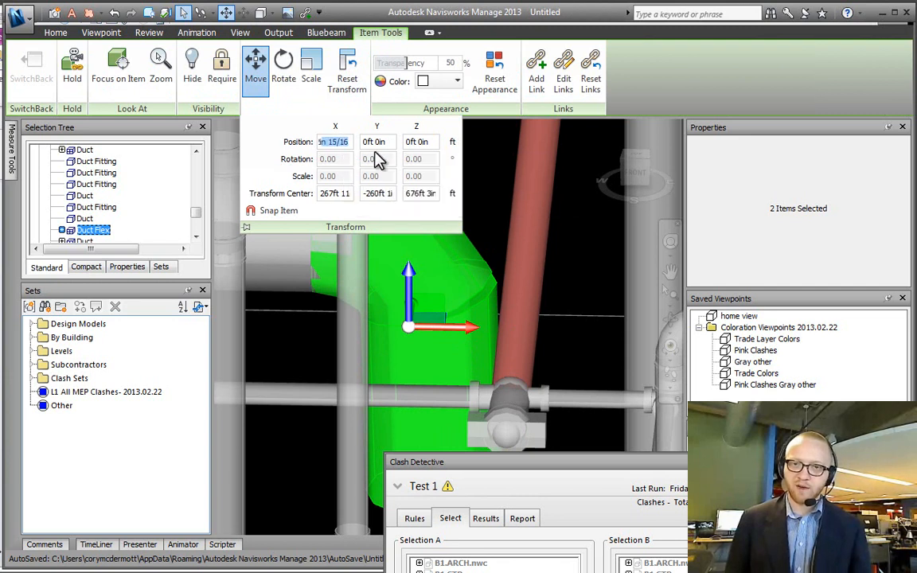
left_click(480, 289)
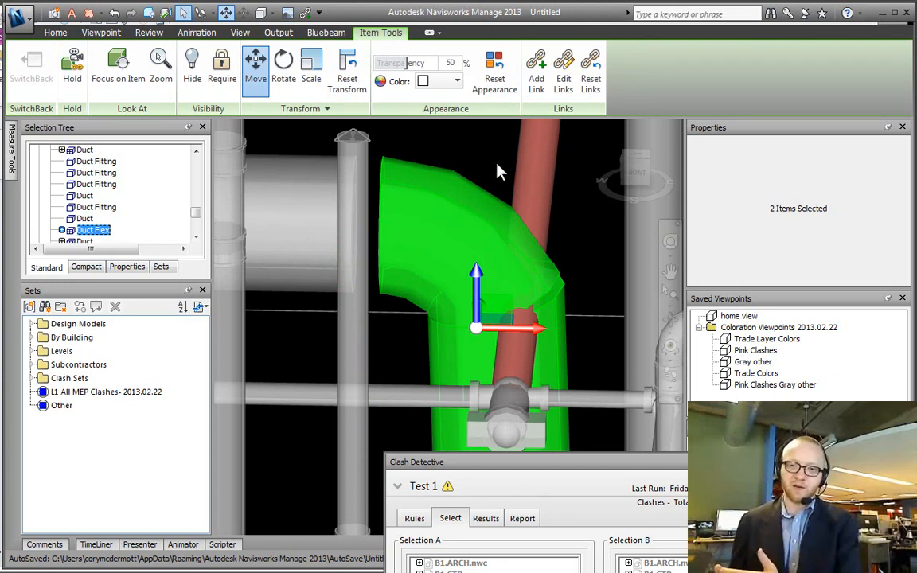
left_click(338, 85)
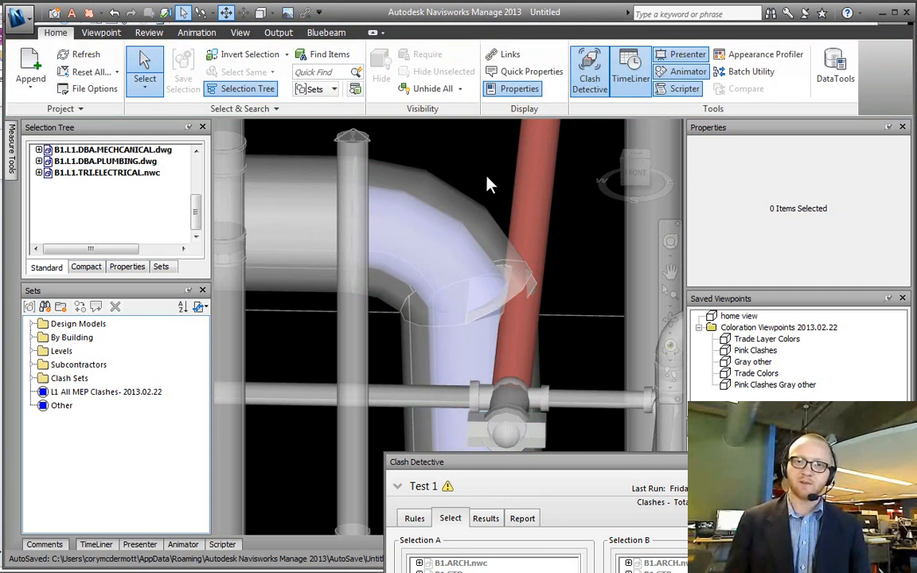
- Zoom out and orbit from the elbow to examine the trade-colored clashing items among the surrounding gray ducts and pipes
scroll(481, 190, "up", 5)
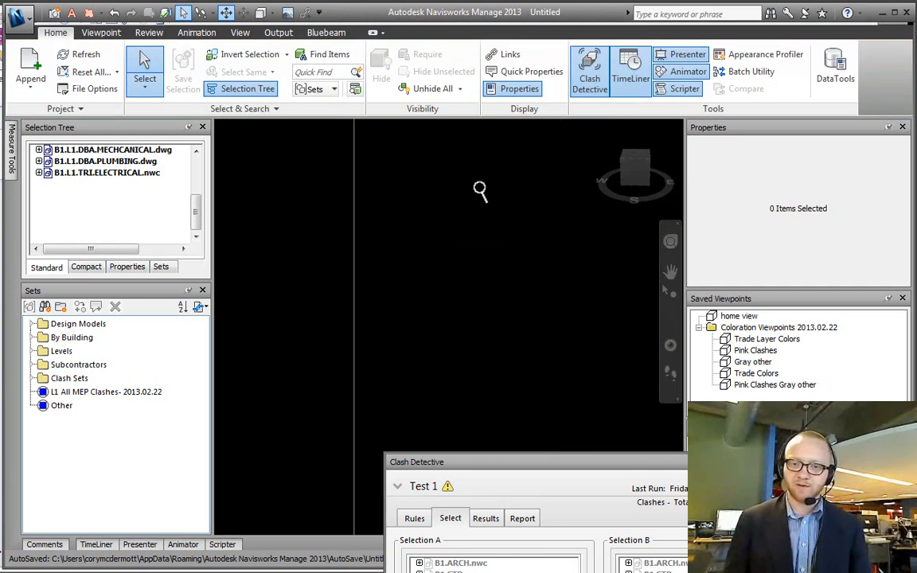
scroll(466, 184, "up", 4)
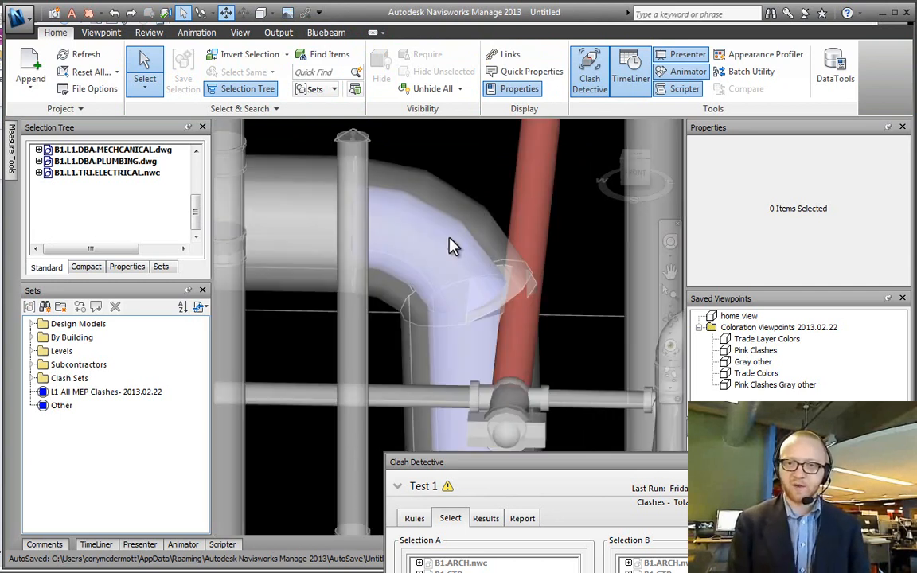
scroll(450, 243, "up", 2)
scroll(450, 240, "down", 3)
middle_click_drag(451, 241, 501, 243, "shift")
scroll(501, 243, "down", 4)
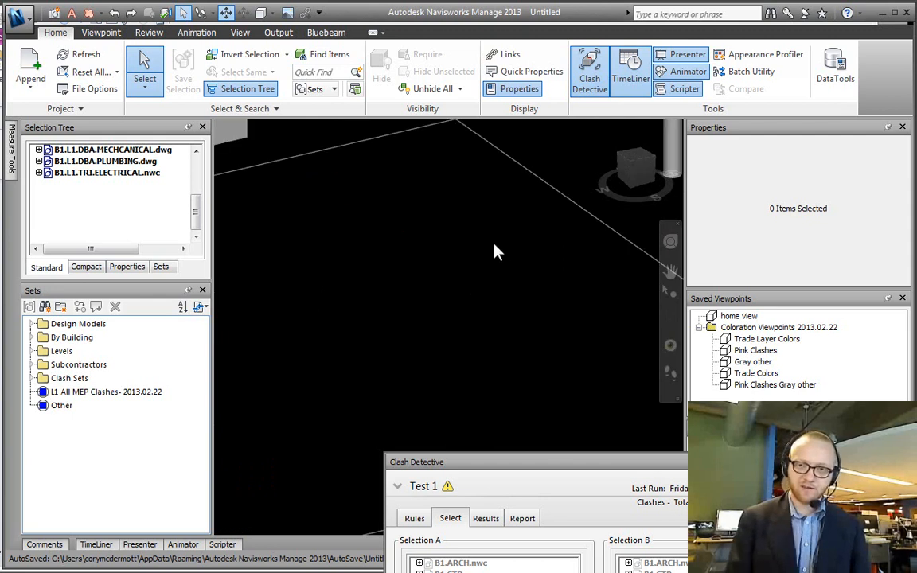
scroll(402, 255, "down", 5)
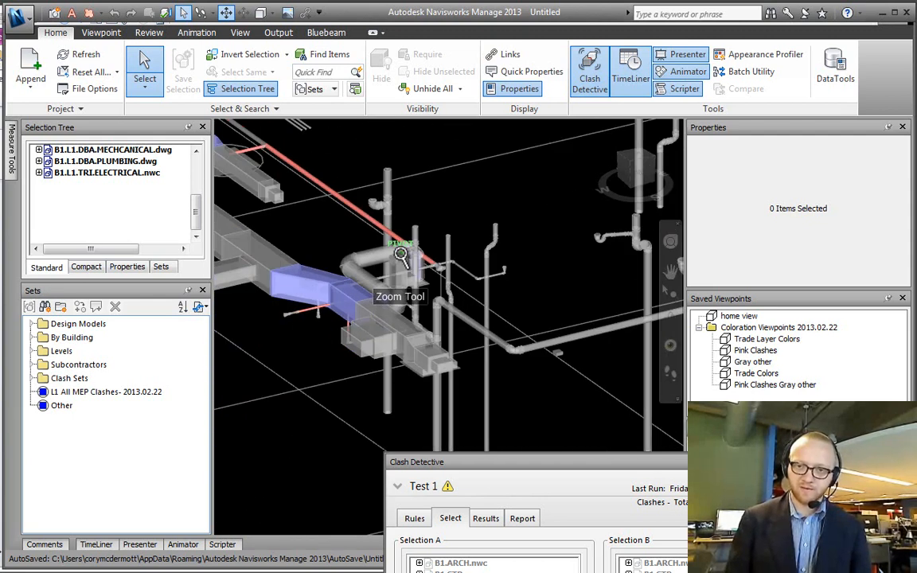
scroll(403, 254, "down", 6)
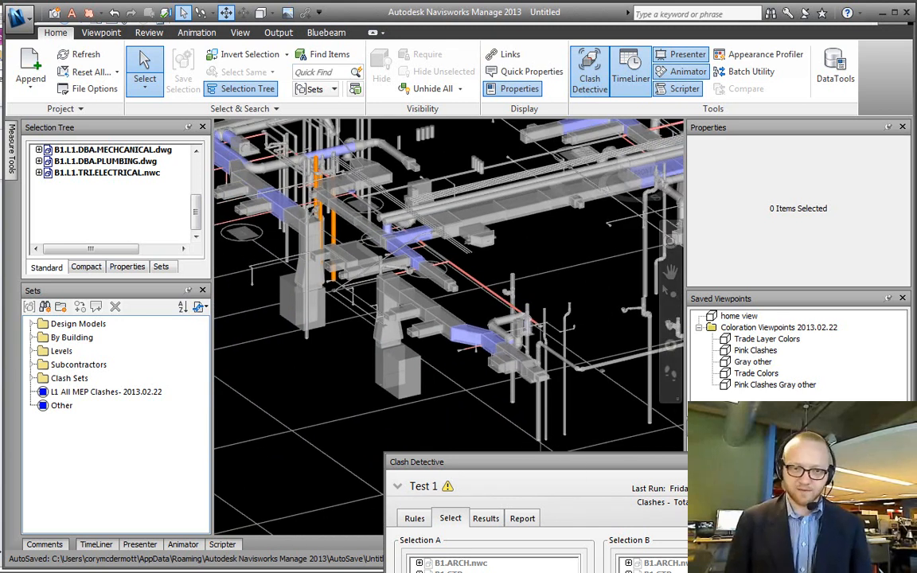
- Switch to the OneNote page, add the bullet "Moving to measure" below Rules in Part 2, and move Appearance Profiler directly beneath it
left_click(11, 571)
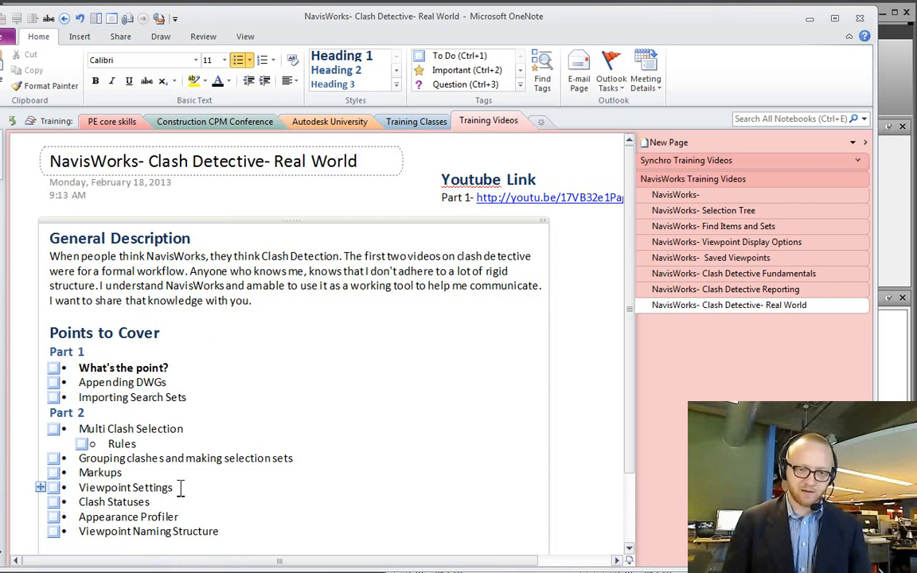
left_click(155, 444)
key("Return")
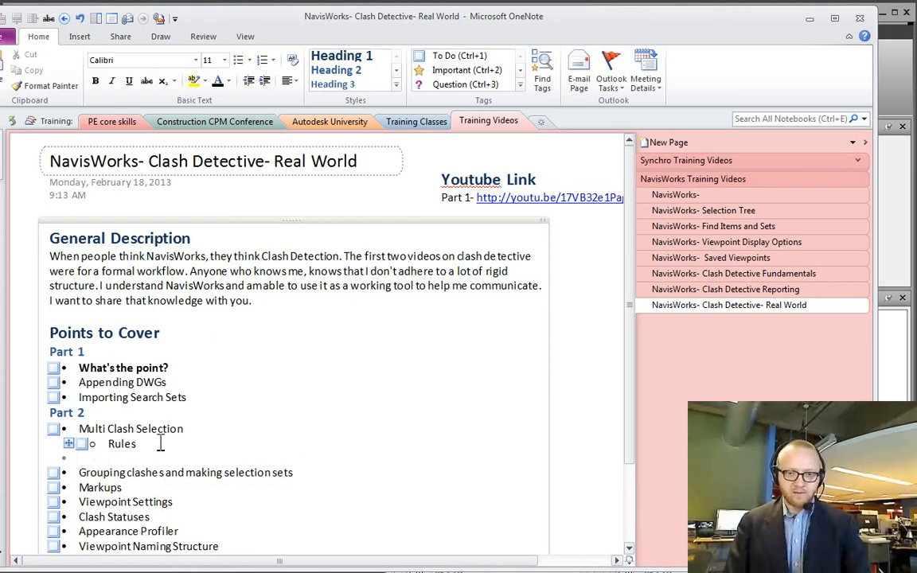
type("Moving to measure")
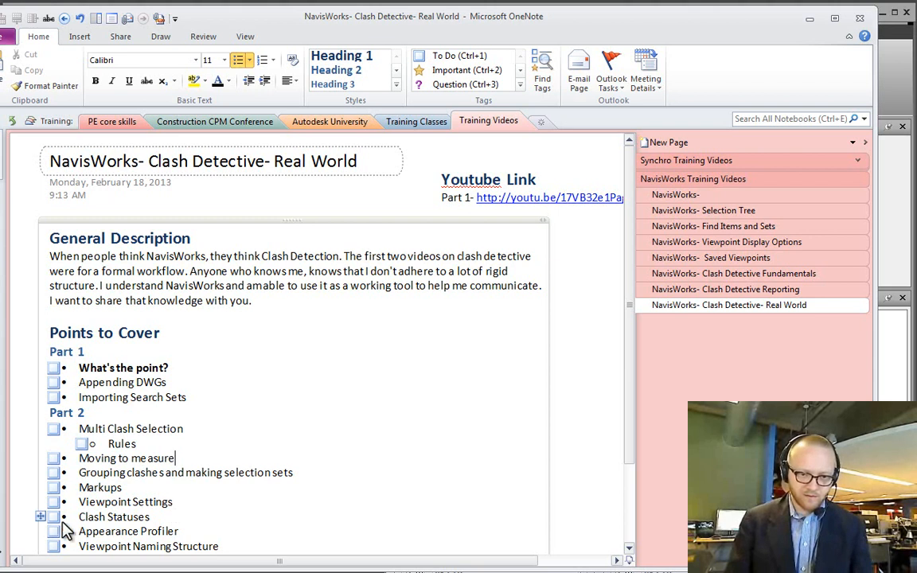
left_click_drag(39, 531, 47, 470)
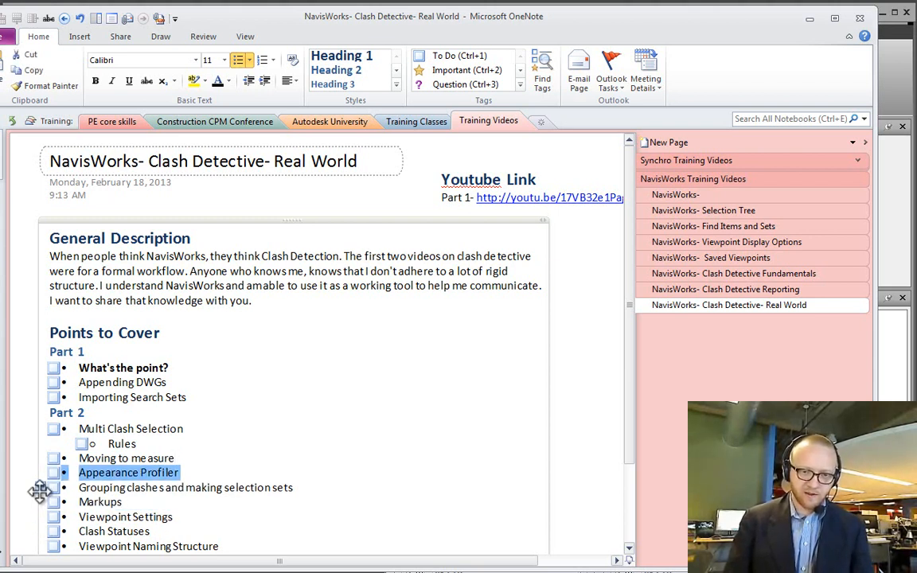
left_click(98, 493)
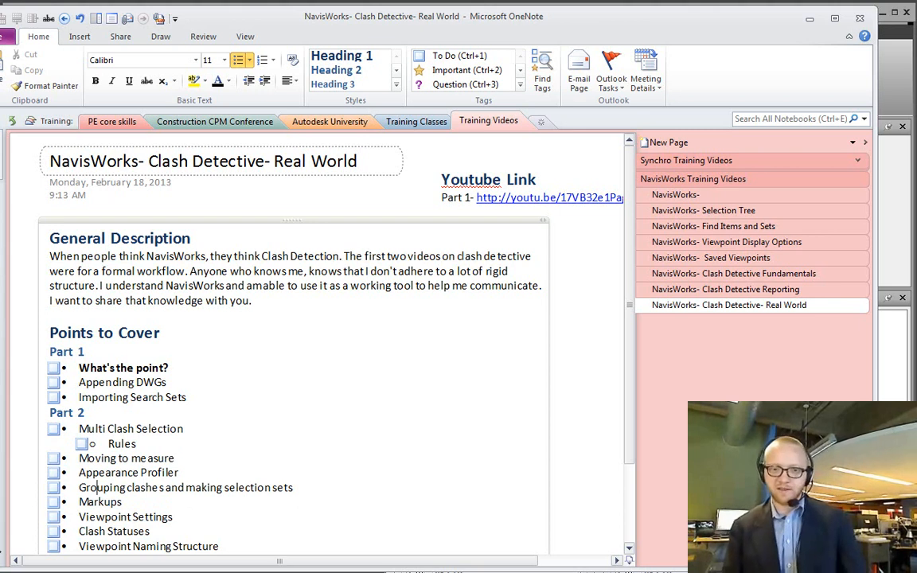
- Switch back to Navisworks and create a new sets folder named 2013.02.22
key("alt+Tab")
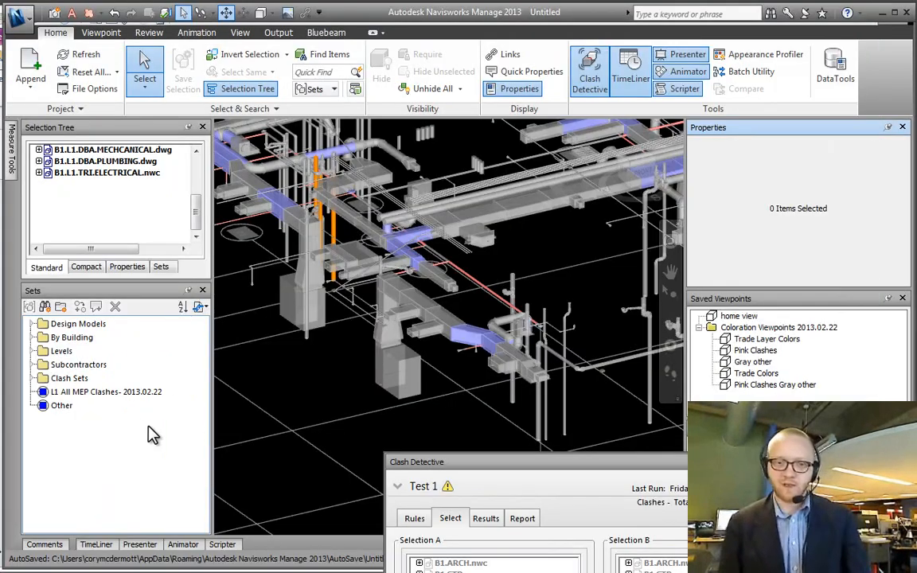
left_click(61, 307)
type("201")
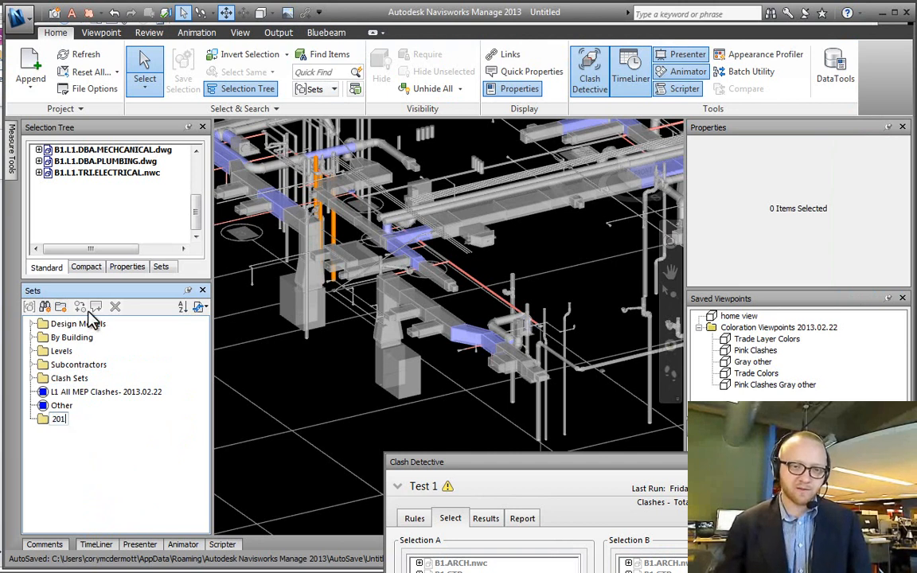
type("3.02.22")
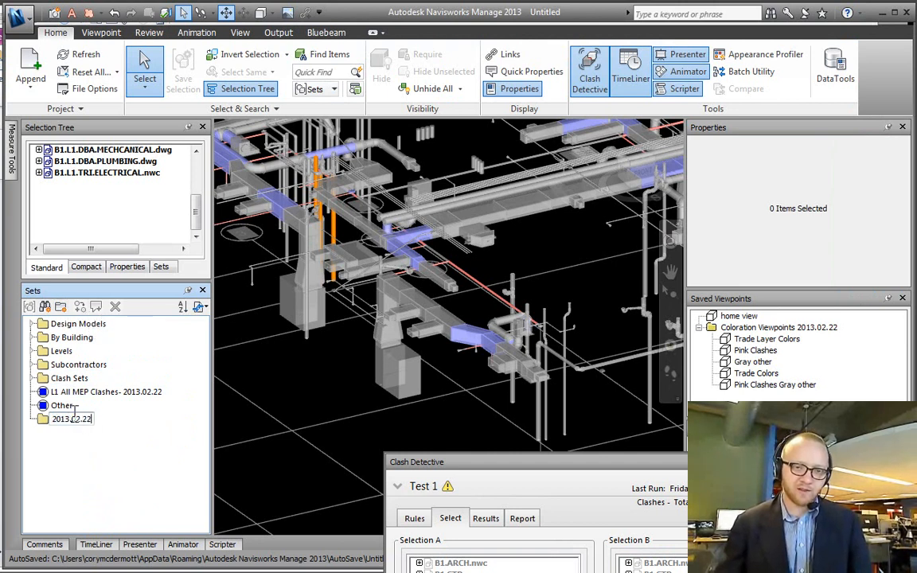
- Move the selection sets "L1 All MEP Clashes- 2013.02.22" and "Other" into the 2013.02.22 folder
left_click(64, 406)
left_click(46, 392, "ctrl")
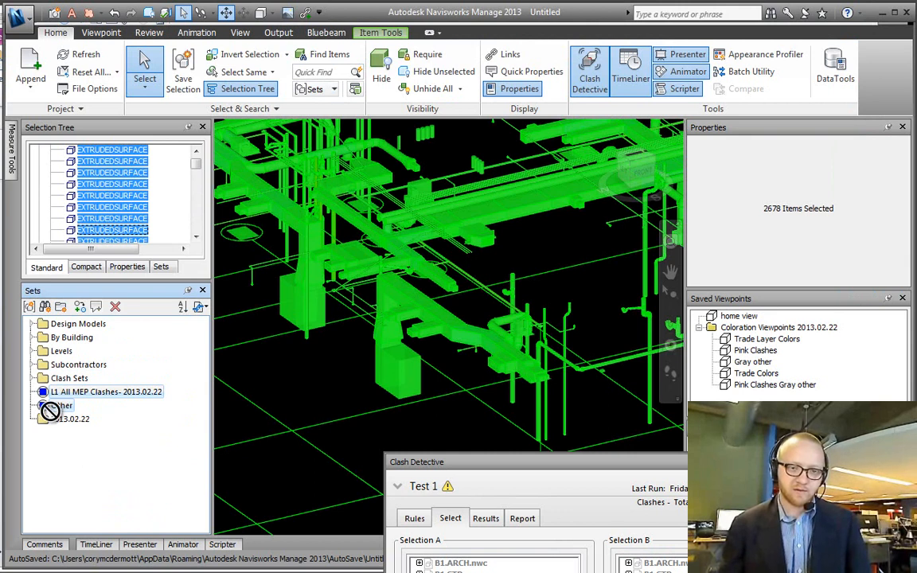
left_click_drag(57, 434, 57, 430)
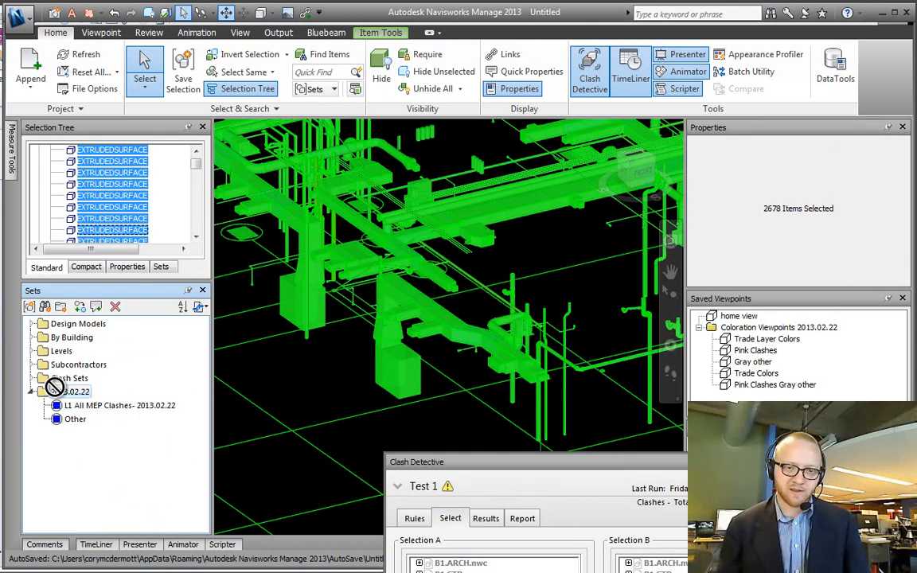
- Place the 2013.02.22 folder inside Clash Sets and rename it "B1.L1 MEP 2013.02.22"
left_click(86, 396)
key("Home")
type("B1.L1 ")
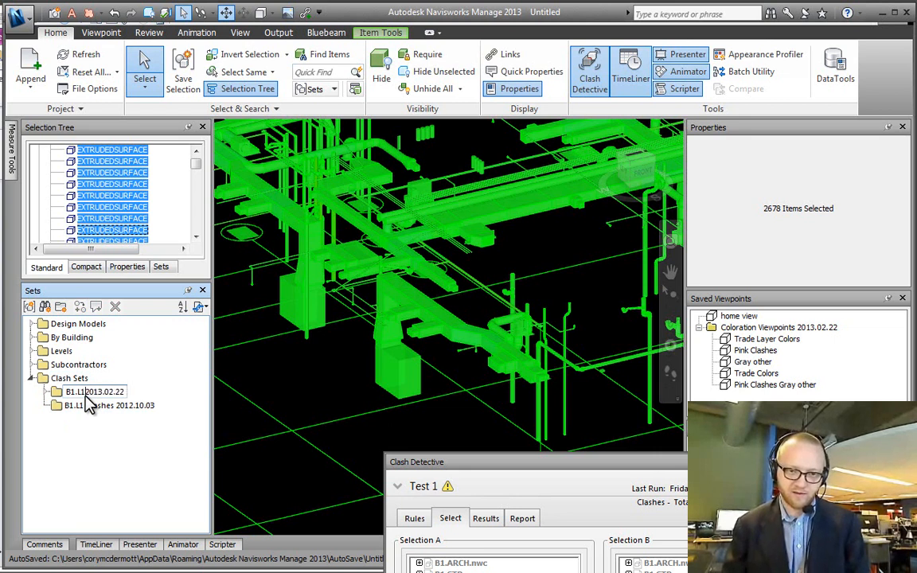
type("MEP")
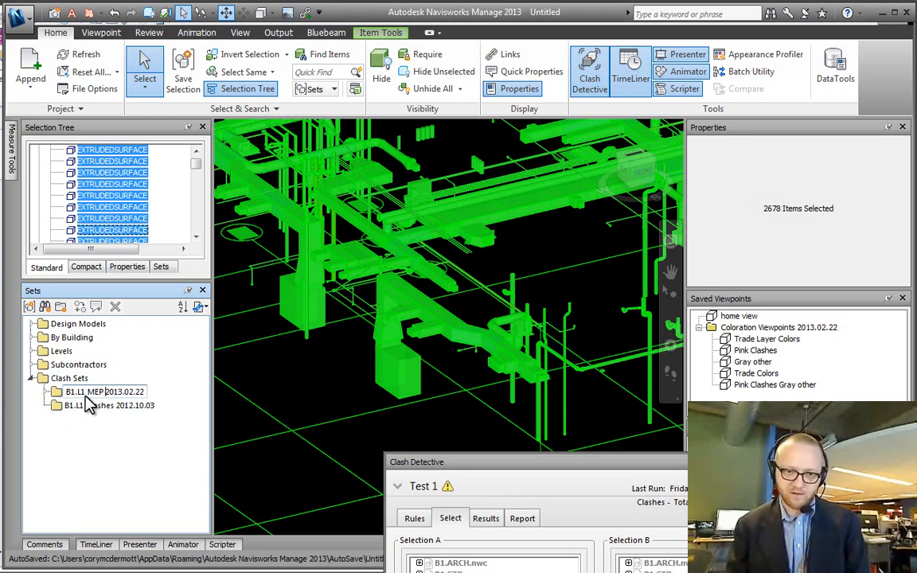
key("Return")
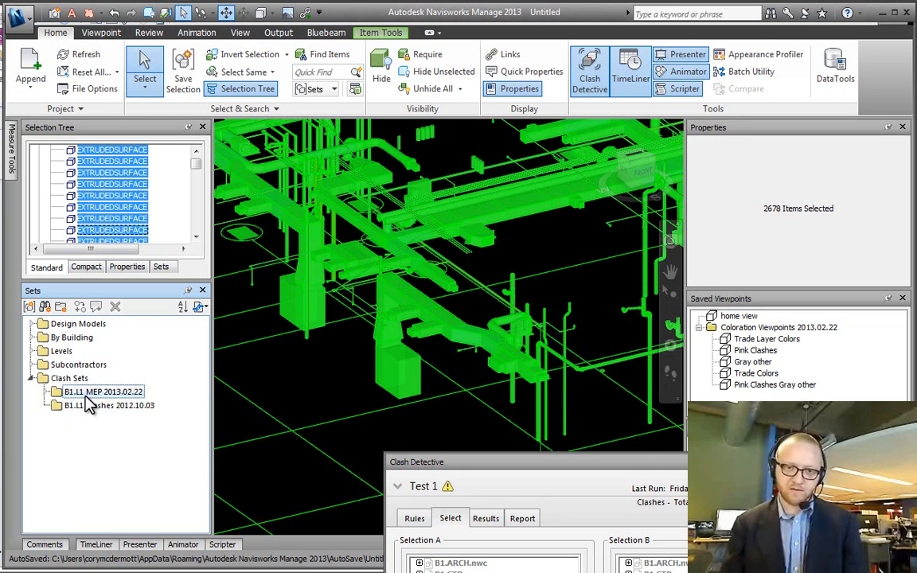
- Expand the B1.L1 MEP 2013.02.22 folder, highlight the items of its L1 All MEP Clashes set, and clear the selection
left_click(46, 392)
left_click(146, 407)
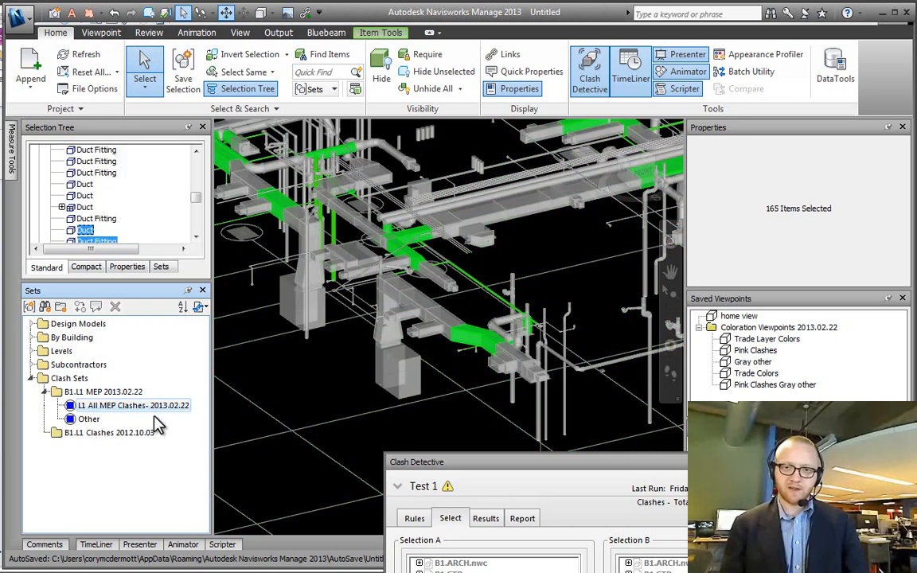
left_click(305, 378)
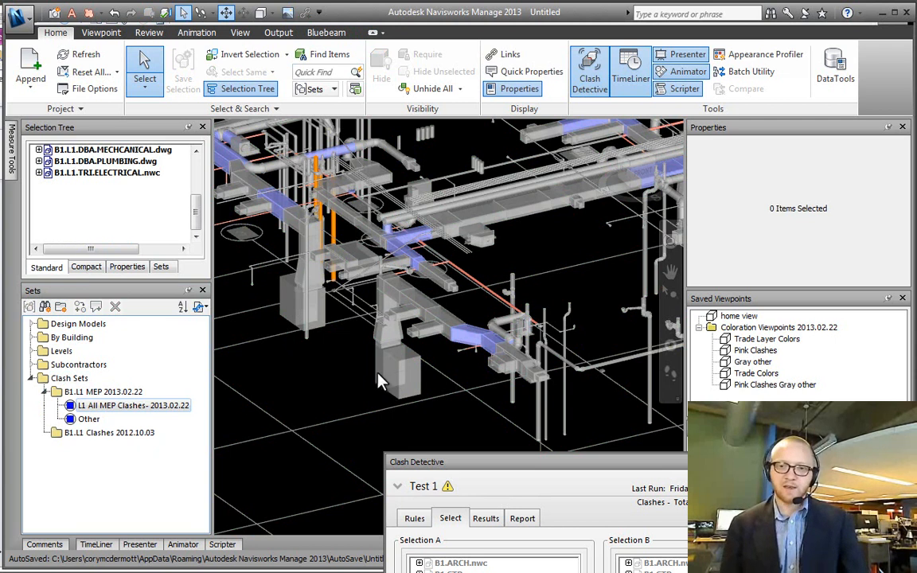
- Run the Appearance Profiler with its existing fire protection, mechanical, plumbing, electrical and insulation selectors to recolor the whole model by trade
scroll(378, 366, "down", 5)
middle_click_drag(416, 266, 396, 267)
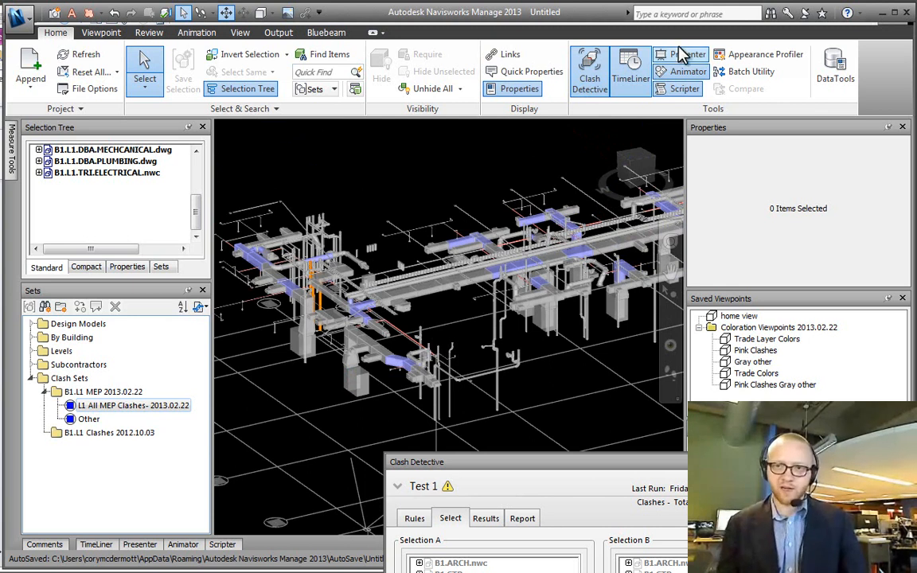
left_click(729, 58)
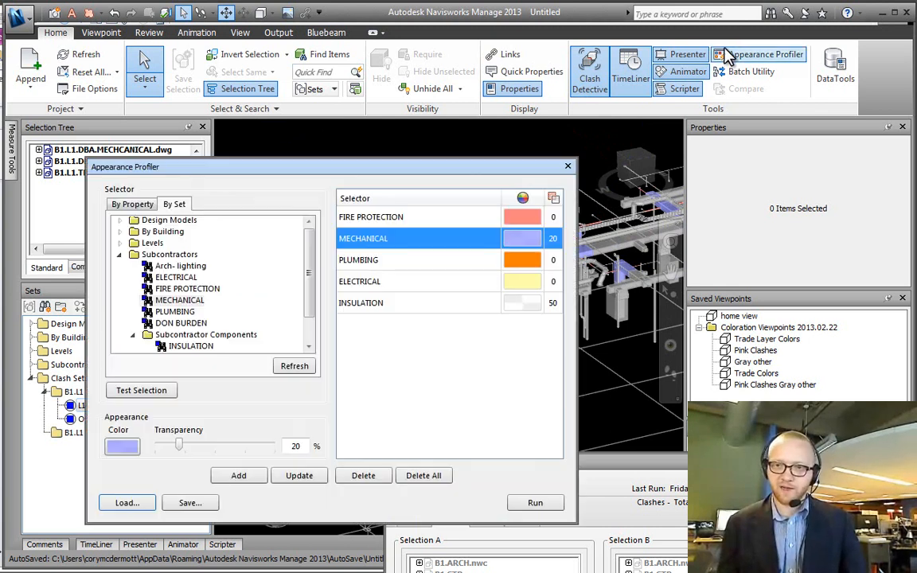
left_click(518, 504)
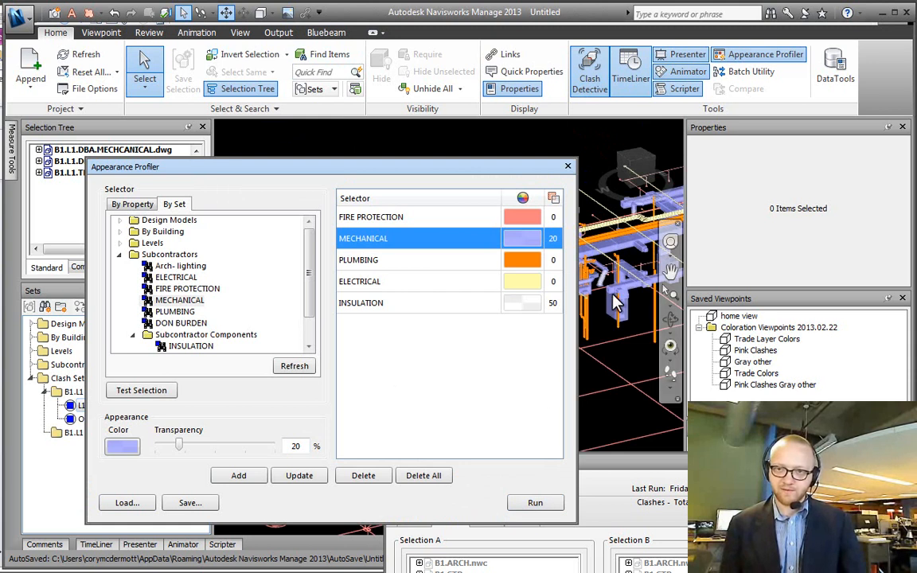
left_click(567, 167)
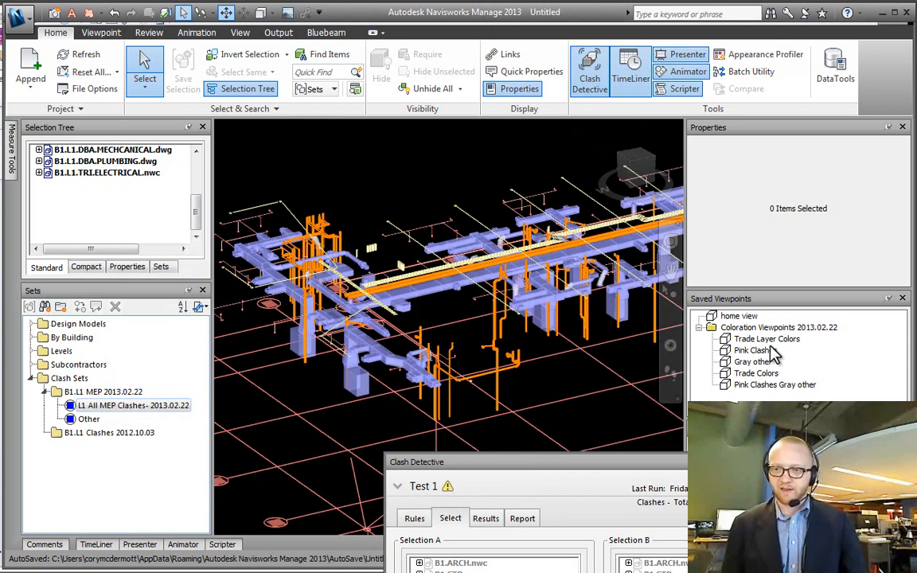
- Select the Other set and the L1 All MEP Clashes set in turn to check their items, and restore the Gray other viewpoint
left_click(88, 418)
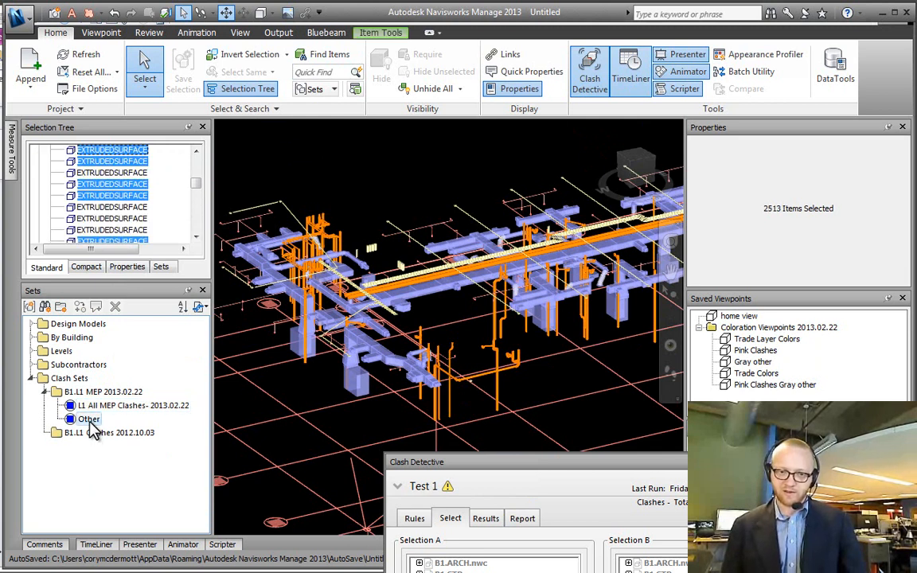
left_click(93, 406)
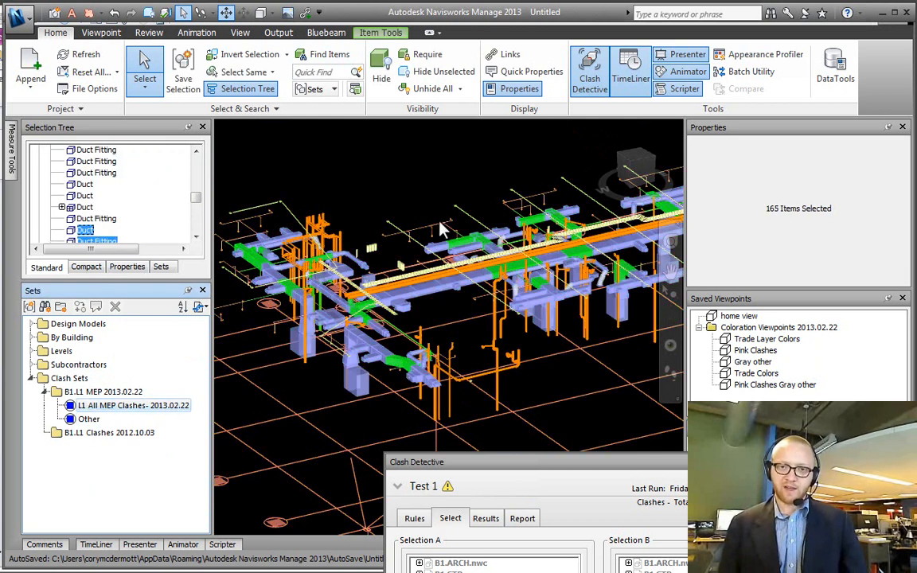
left_click(409, 212)
left_click(752, 362)
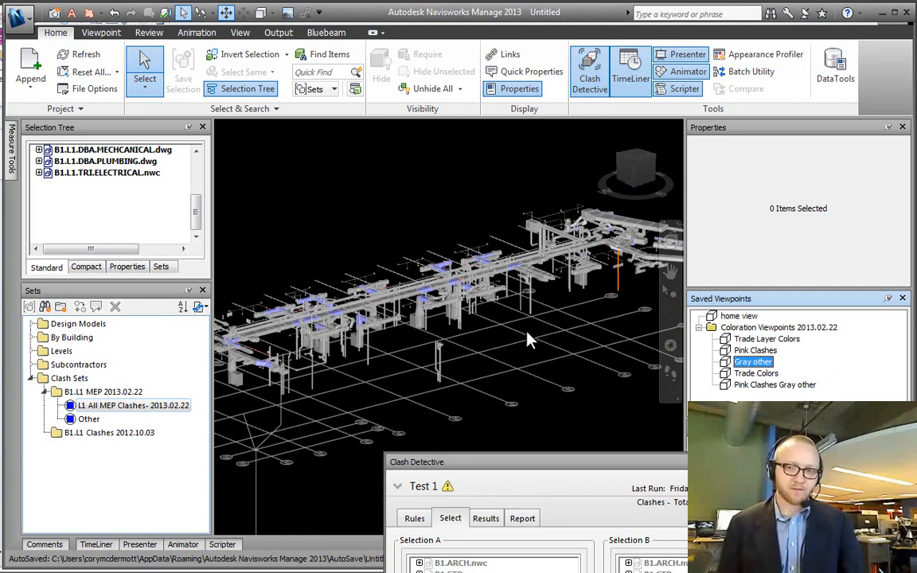
- Examine the highlighted duct and pipe clashes at the near end of the gray MEP model up close
middle_click_drag(411, 351, 509, 326)
middle_click_drag(358, 345, 395, 326)
scroll(367, 341, "up", 5)
scroll(396, 326, "up", 3)
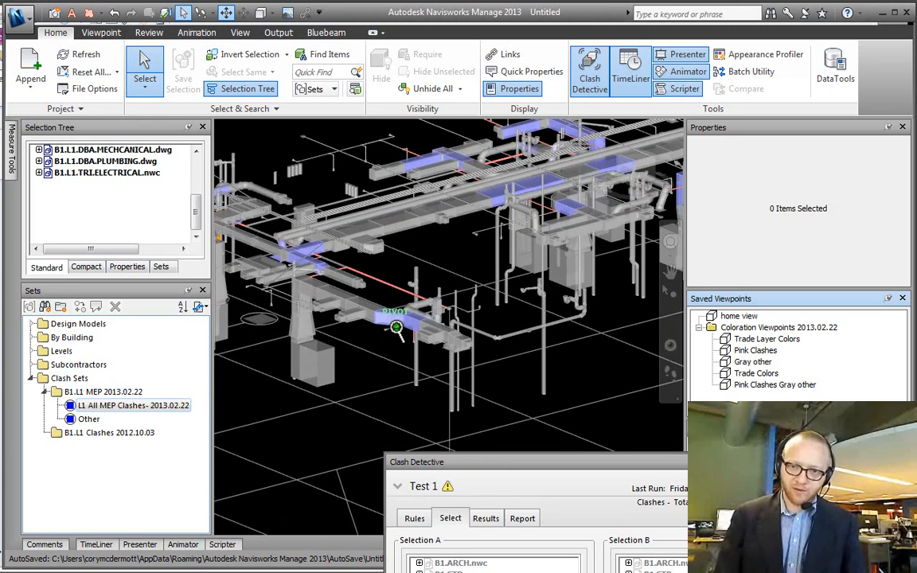
scroll(395, 327, "up", 2)
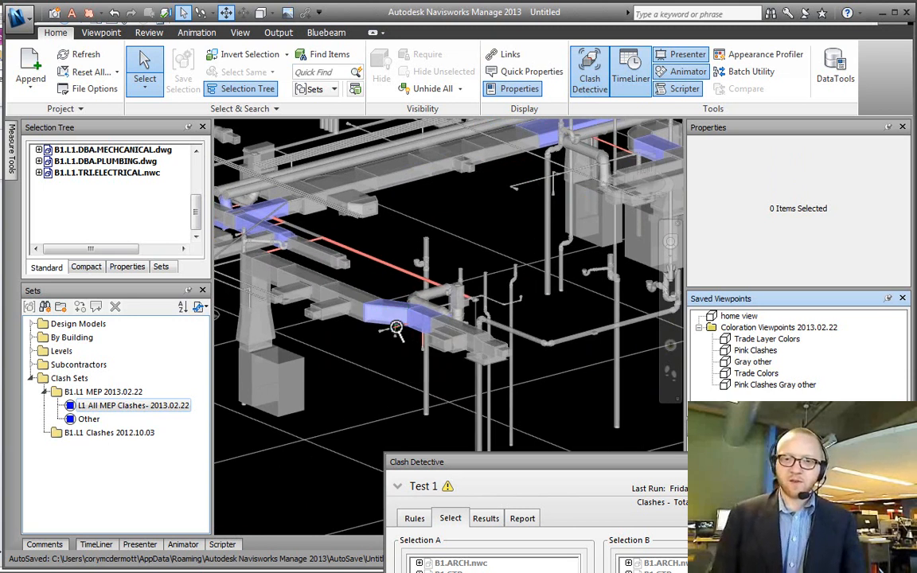
middle_click_drag(396, 326, 364, 330, "shift")
middle_click_drag(447, 333, 426, 310, "shift")
scroll(362, 290, "up", 2)
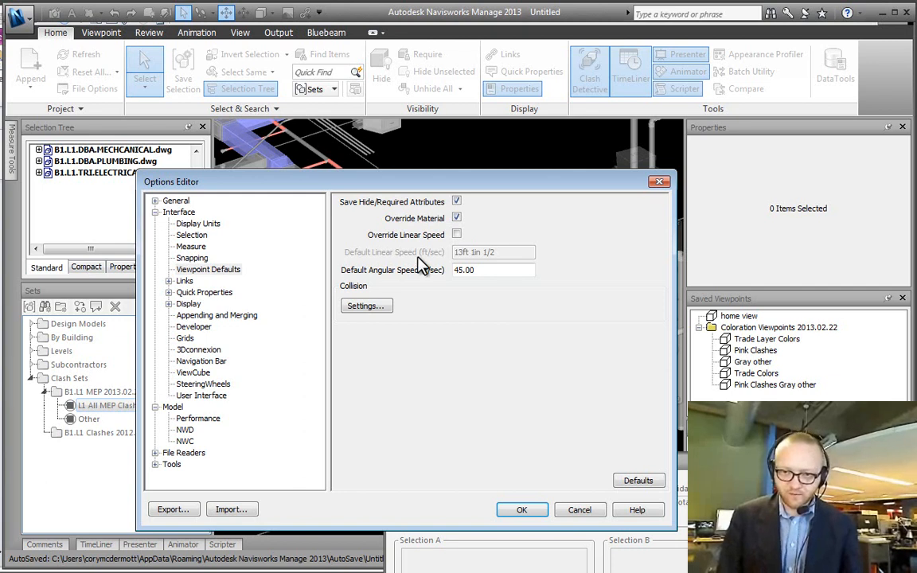
- Turn off Override Material in the viewpoint default options so new viewpoints do not store material overrides
left_click(457, 217)
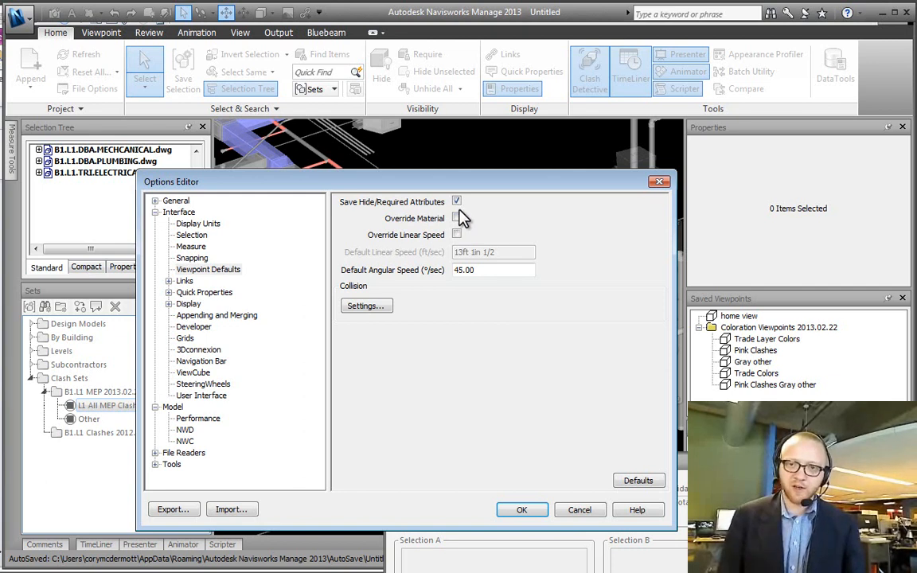
left_click(524, 511)
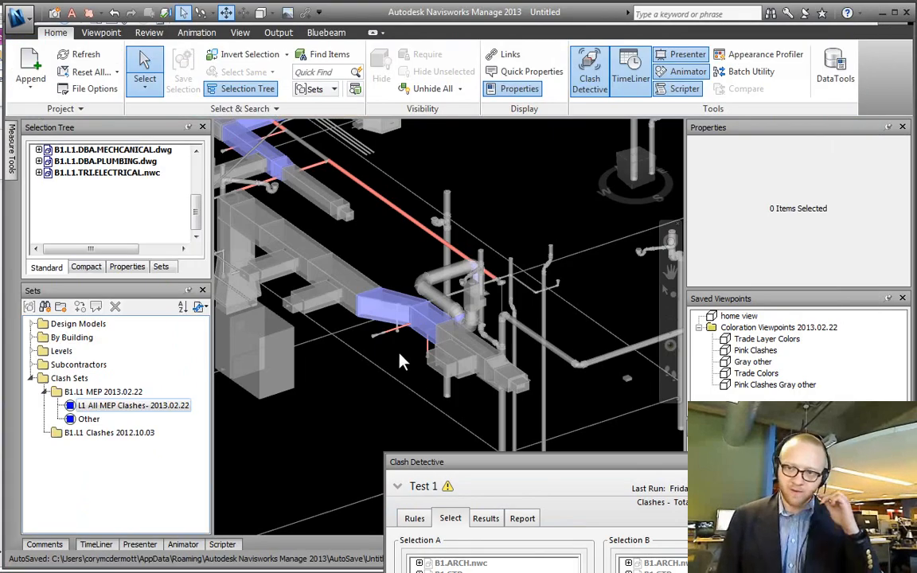
- Frame the blue duct and red sprinkler pipe clash from below and save a viewpoint of it
mouse_move(430, 344)
middle_mouse_down("shift")
mouse_move(425, 319)
mouse_move(436, 308)
mouse_move(436, 258)
middle_mouse_up("shift")
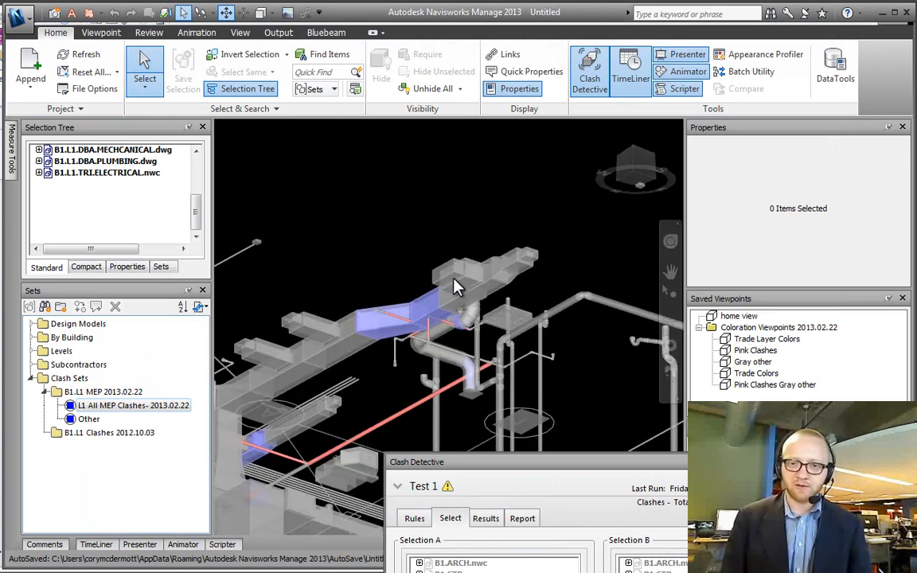
scroll(449, 315, "up", 3)
scroll(450, 315, "up", 2)
middle_click_drag(445, 311, 402, 317, "shift")
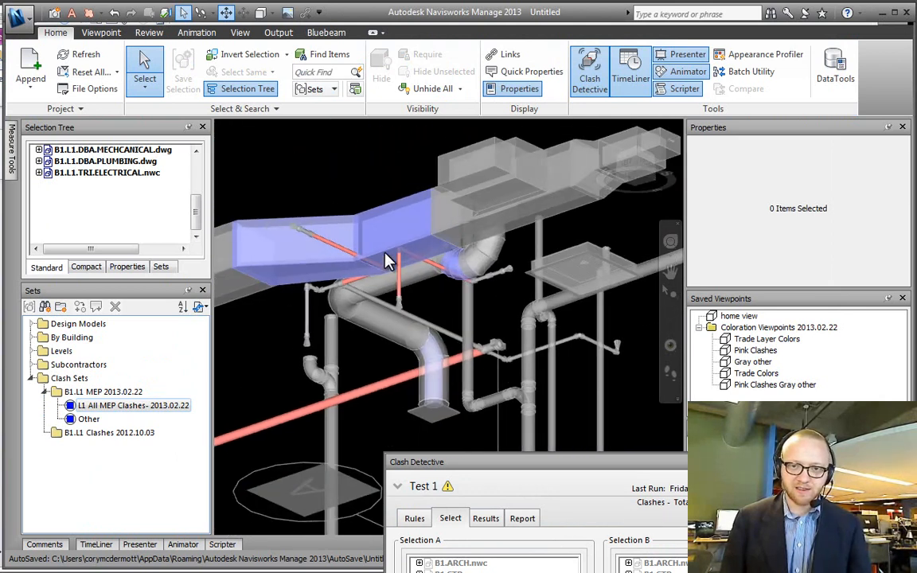
left_click(184, 11)
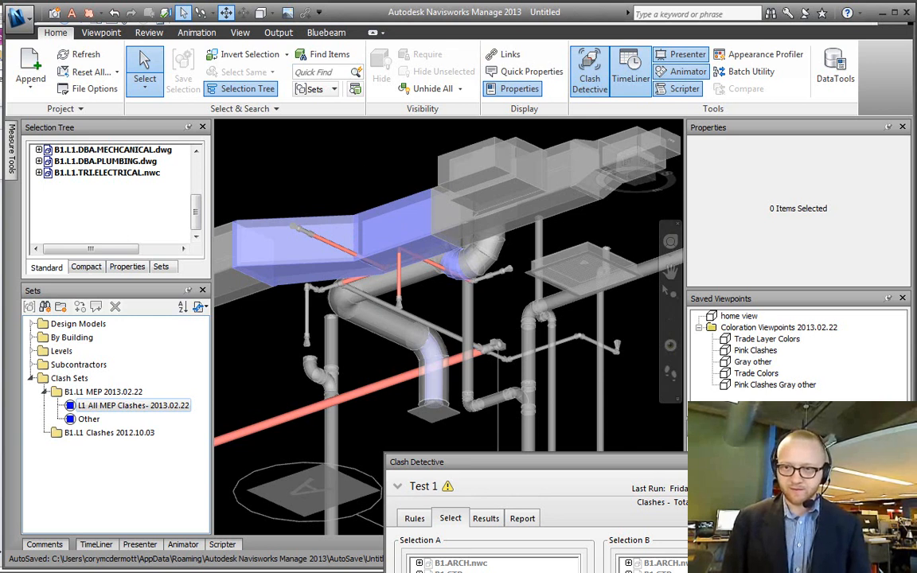
left_click_drag(756, 426, 707, 487)
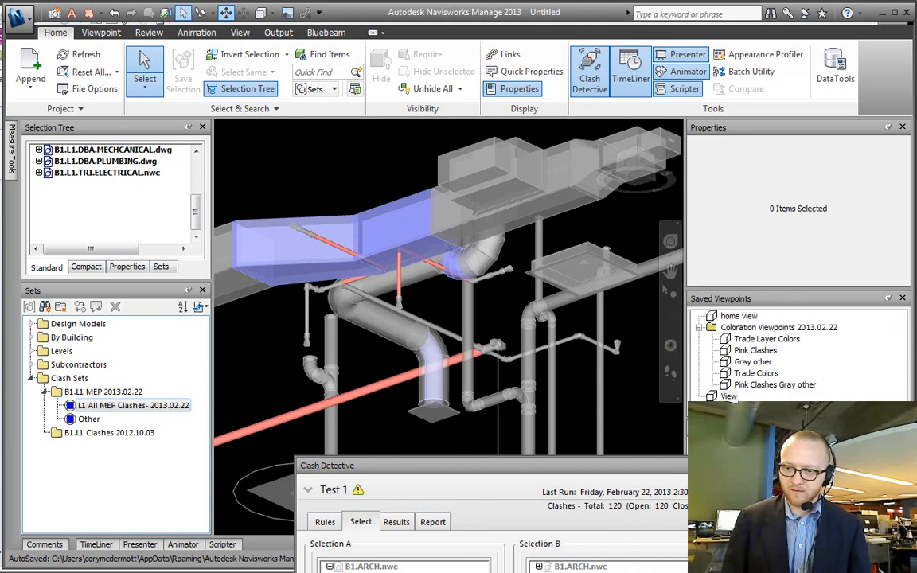
left_click(729, 397)
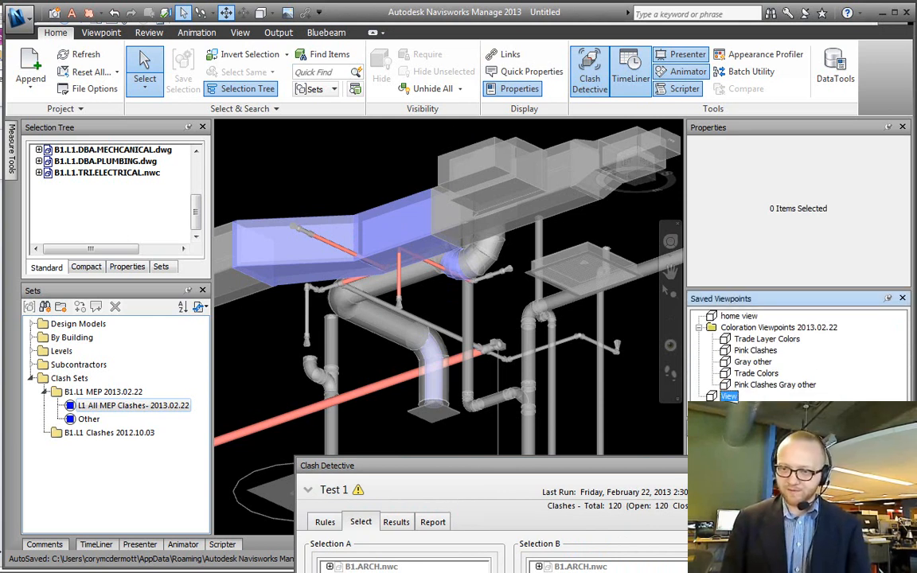
- Create a saved viewpoints folder named Camera Views and remove the loose View viewpoint
left_click(776, 452)
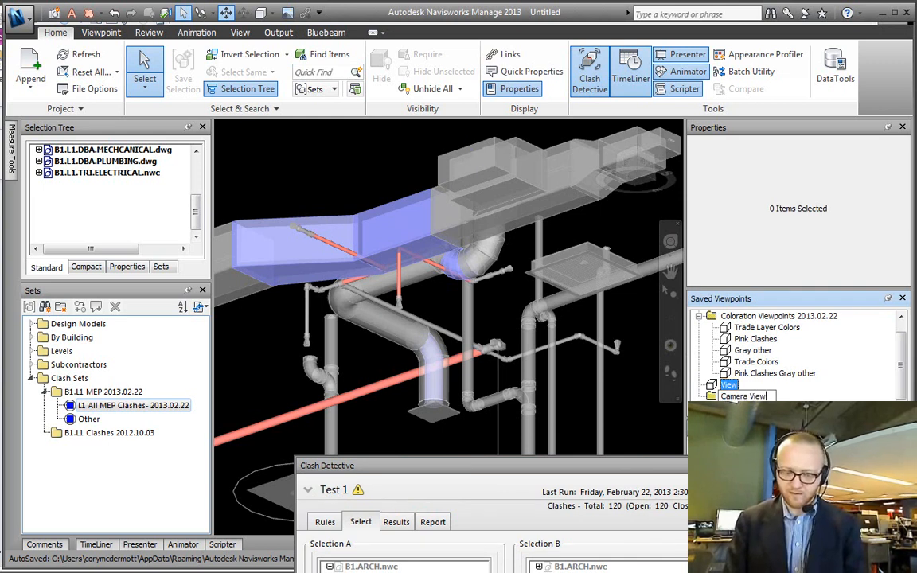
left_click(723, 389)
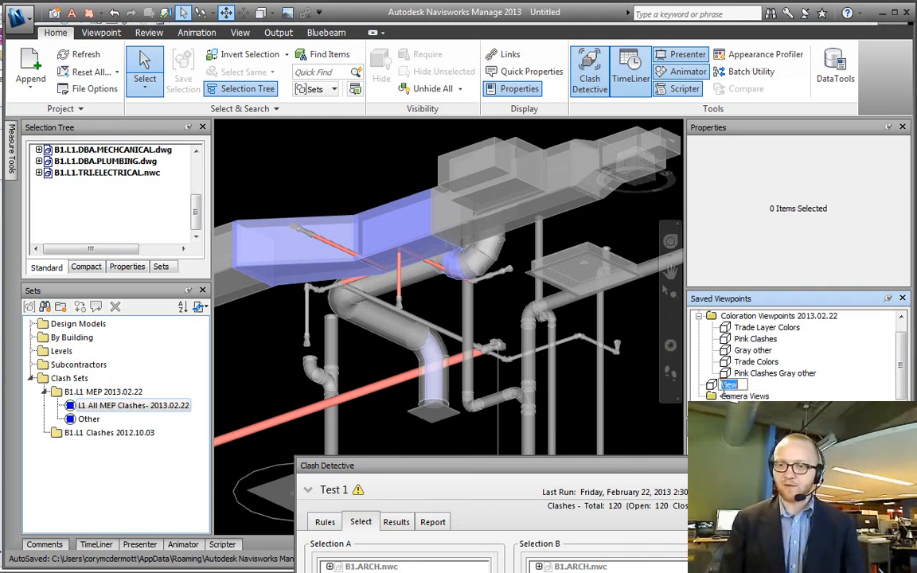
type("home view")
key("Return")
left_click(745, 396)
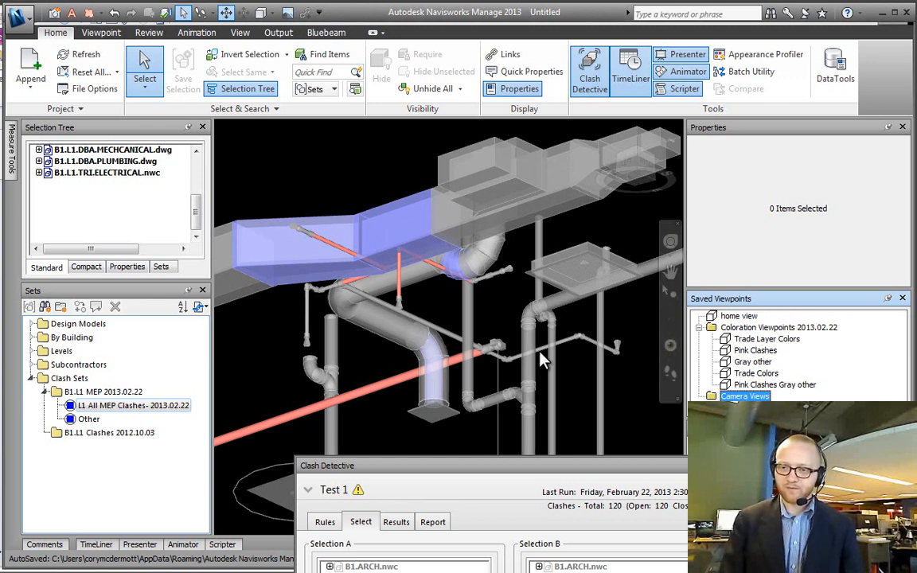
- Save the current view in the Camera Views folder as 001 and circle the duct clash with an ellipse redline
left_click(349, 345)
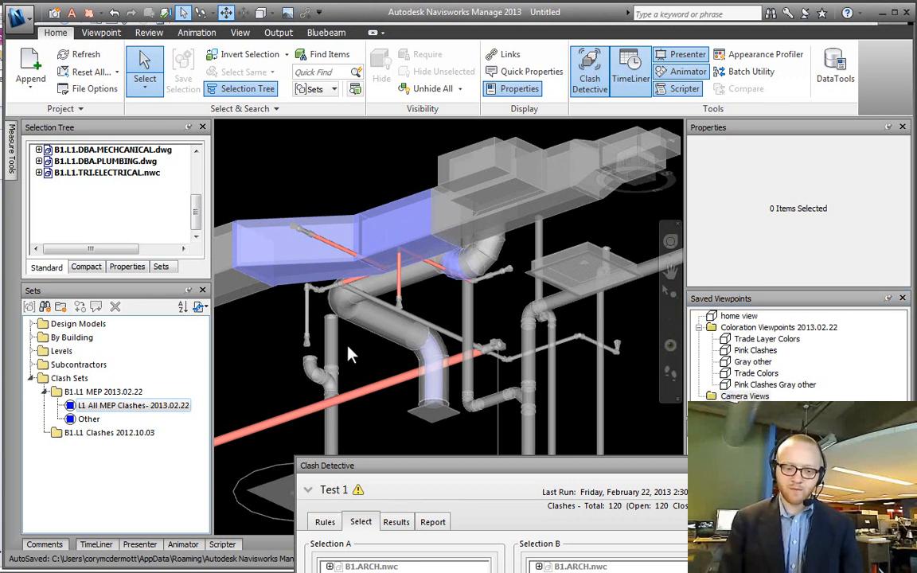
key("alt+1")
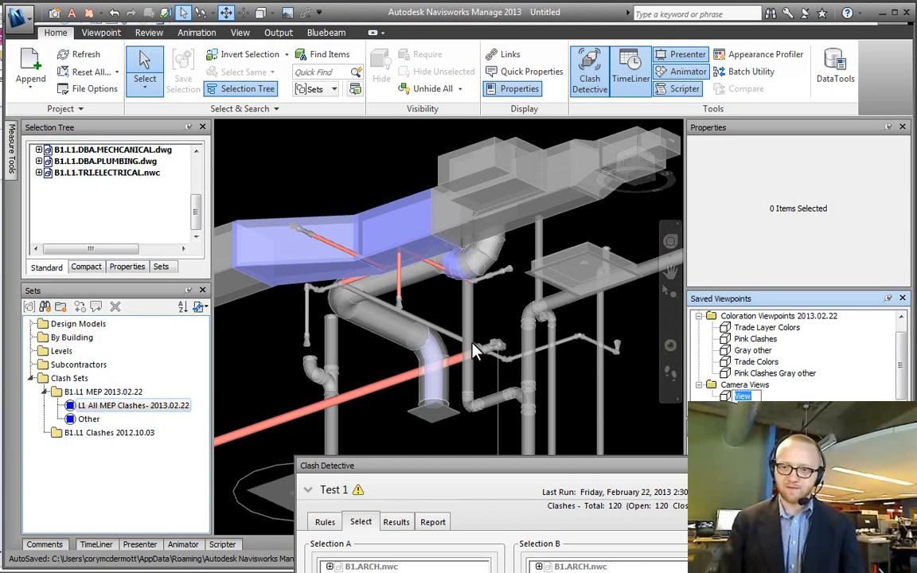
type("001")
key("Return")
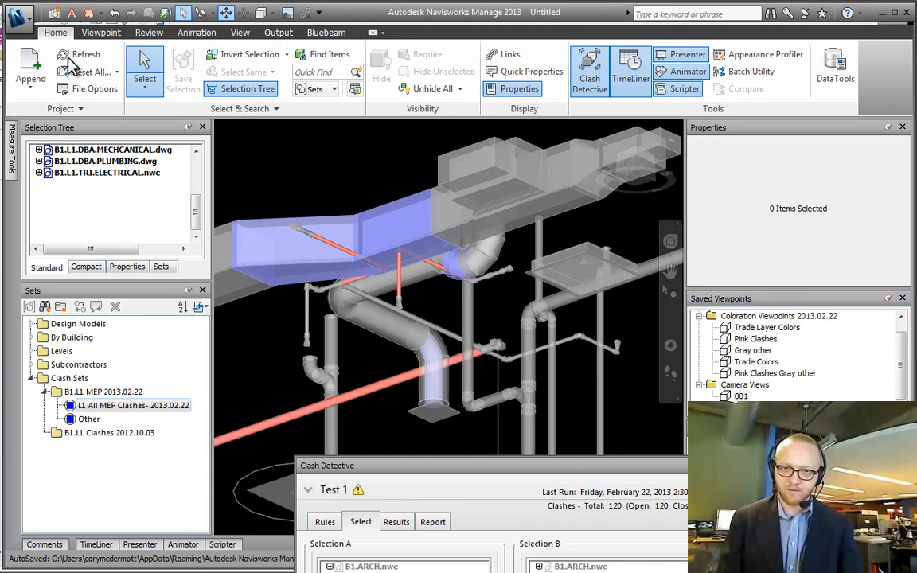
left_click(100, 13)
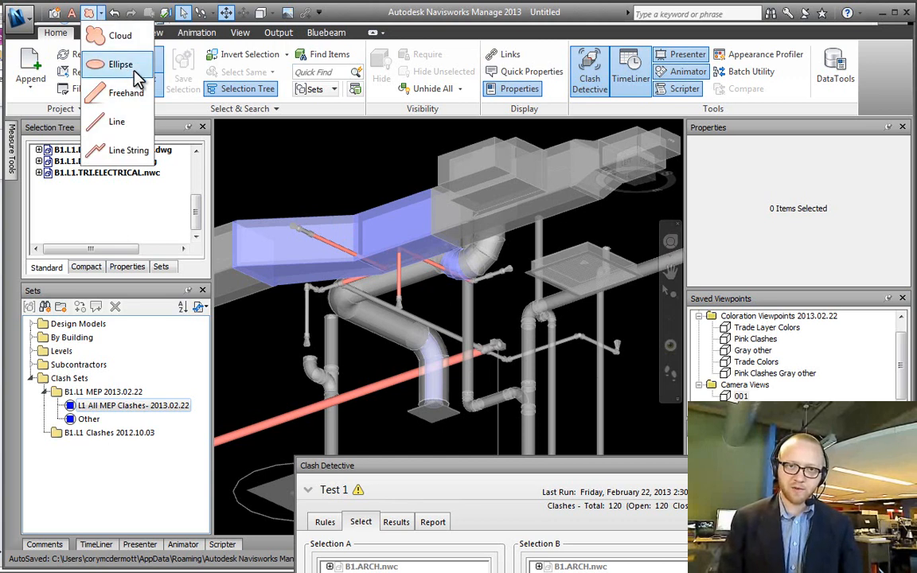
left_click(121, 65)
left_click_drag(248, 171, 522, 353)
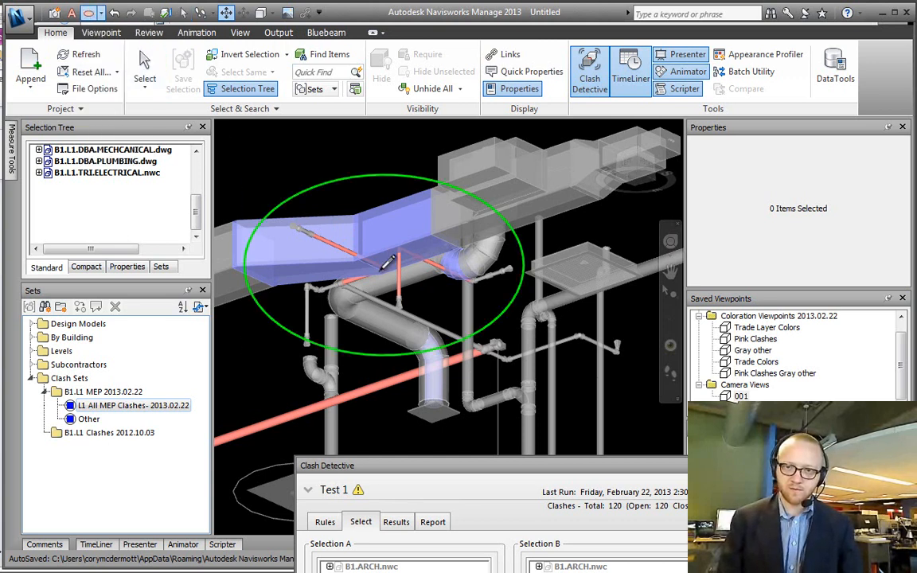
- Save a close-up of the red pipe crossing the vertical duct elbow as viewpoint 002 and circle the clash with an ellipse redline
middle_click_drag(374, 268, 487, 272)
scroll(482, 273, "down", 2)
scroll(480, 274, "down", 1)
middle_click_drag(428, 340, 378, 362, "shift")
middle_click_drag(378, 362, 451, 272)
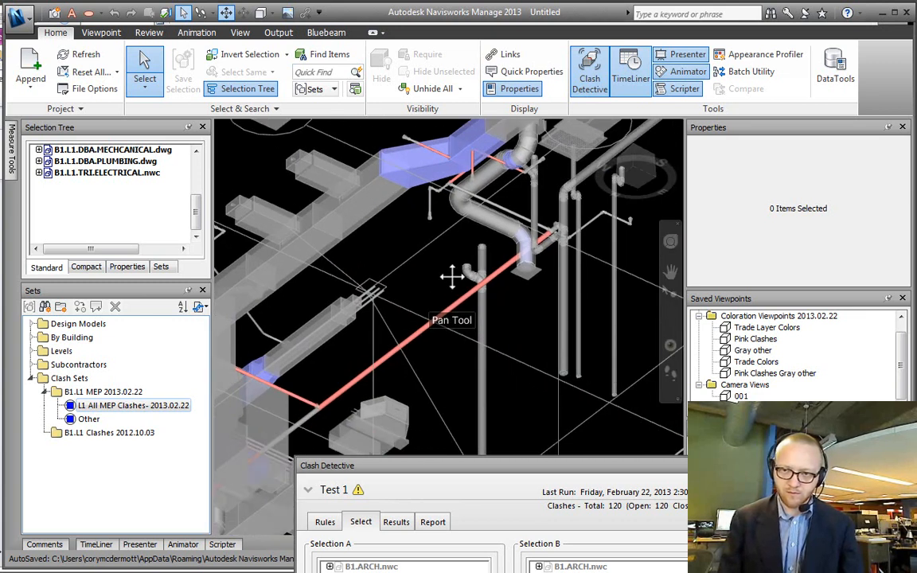
scroll(541, 240, "up", 2)
scroll(542, 241, "up", 2)
middle_click_drag(538, 213, 553, 271, "shift")
scroll(510, 273, "up", 4)
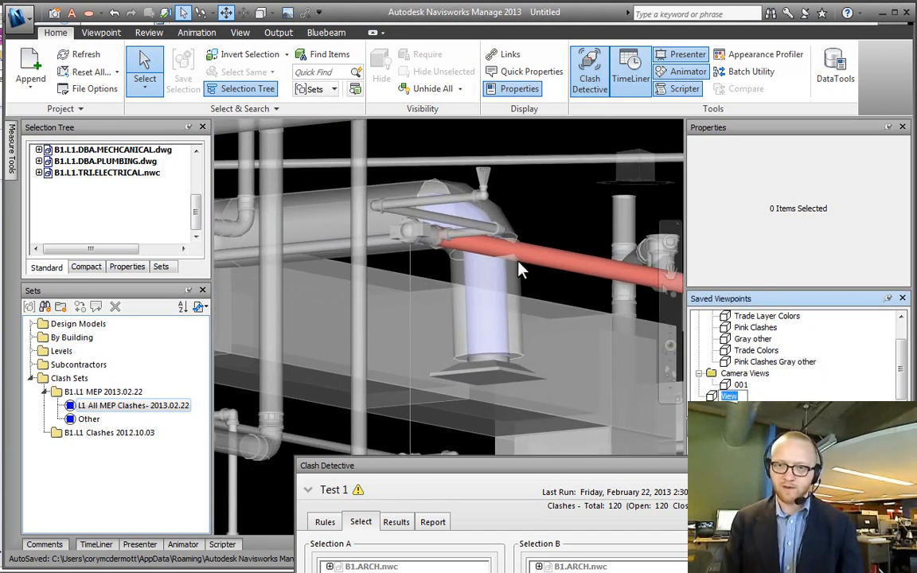
left_click(518, 261)
left_click(562, 180)
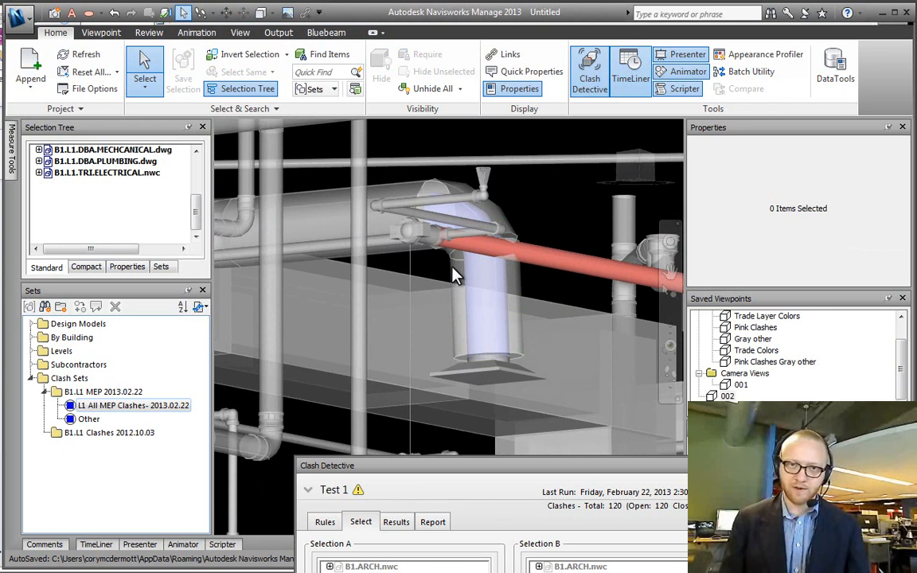
left_click(120, 64)
left_click_drag(574, 188, 343, 421)
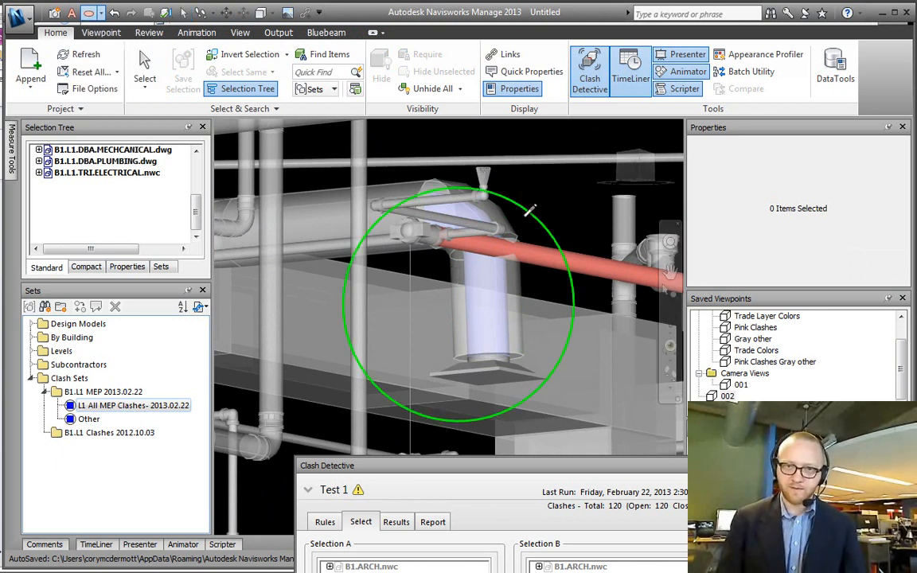
- Save a close-up of the L-shaped duct corner clashing with the red pipes as viewpoint 003
scroll(478, 223, "down", 5)
mouse_move(430, 297)
middle_mouse_down("shift")
mouse_move(427, 211)
mouse_move(459, 229)
mouse_move(513, 230)
mouse_move(471, 250)
mouse_move(521, 239)
mouse_move(390, 375)
middle_mouse_up("shift")
mouse_move(509, 294)
middle_mouse_down()
mouse_move(383, 436)
mouse_move(440, 191)
middle_mouse_up()
scroll(436, 191, "up", 5)
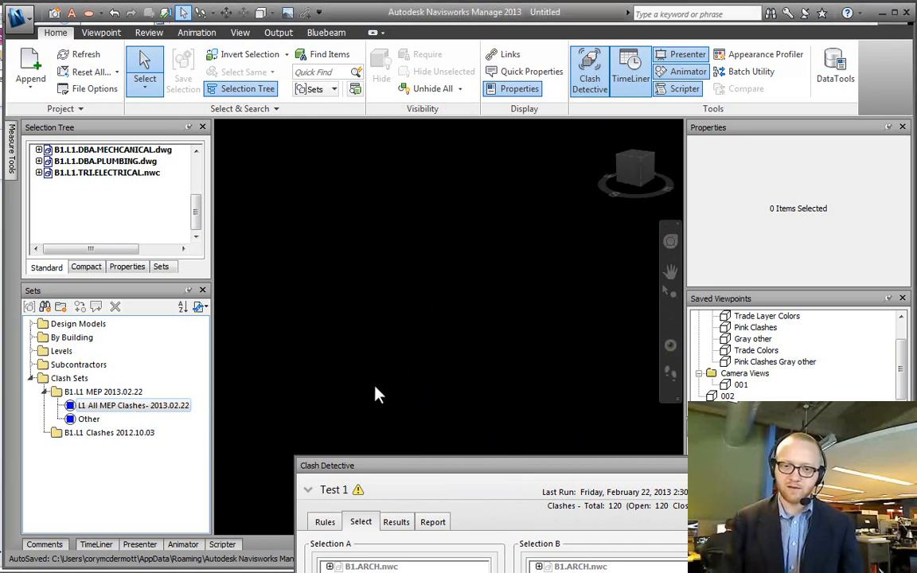
scroll(375, 387, "down", 4)
middle_click_drag(384, 298, 598, 270)
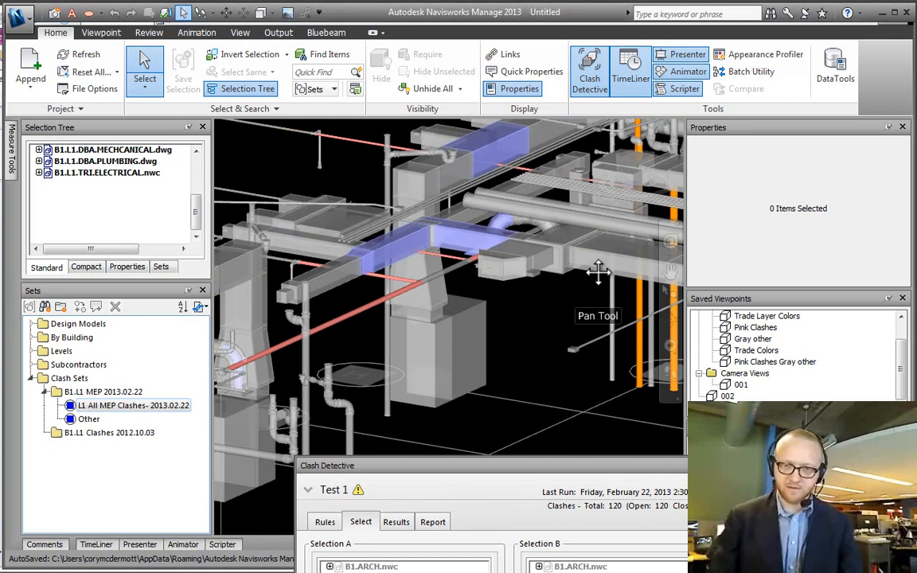
scroll(422, 255, "up", 3)
middle_click_drag(419, 241, 420, 287, "shift")
scroll(420, 289, "up", 2)
scroll(375, 231, "up", 4)
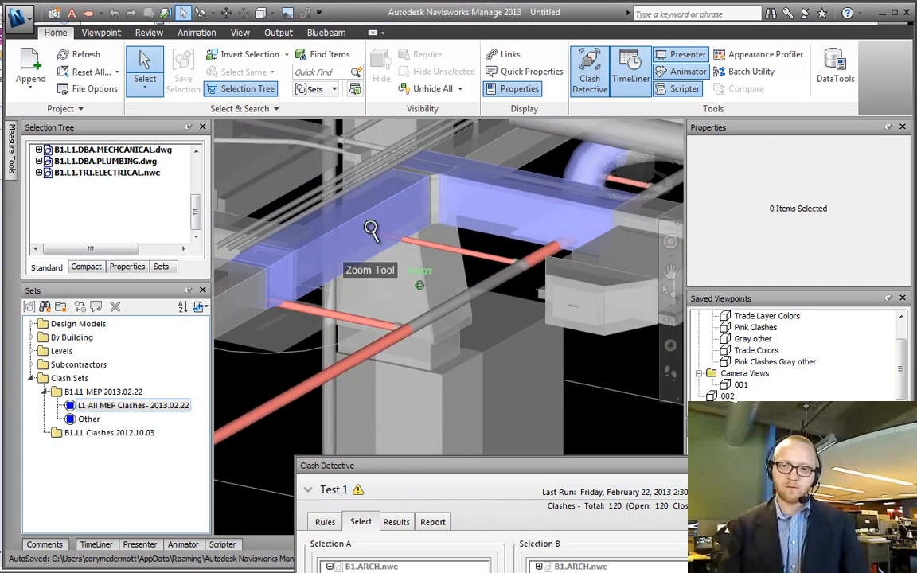
scroll(379, 231, "up", 2)
middle_click_drag(377, 211, 371, 239, "shift")
scroll(371, 239, "down", 1)
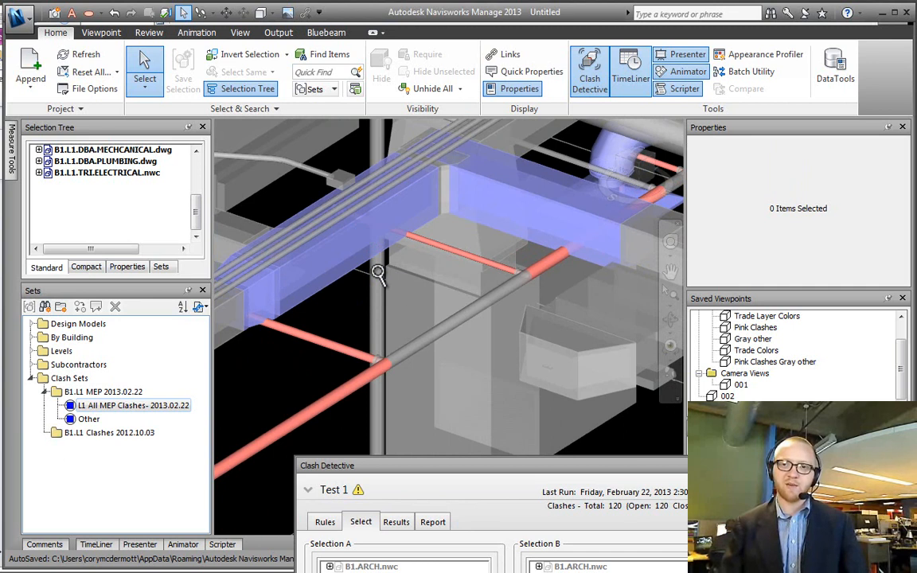
key("alt+1")
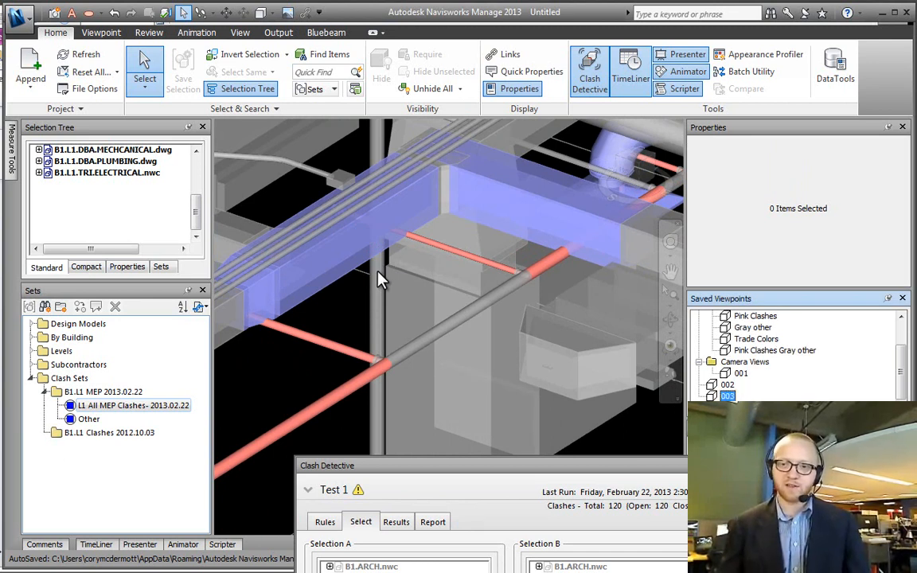
- Circle the duct corner clashes with a large ellipse redline and add the redline text "Move all the stuff" inside it
key("alt+3")
key("Return")
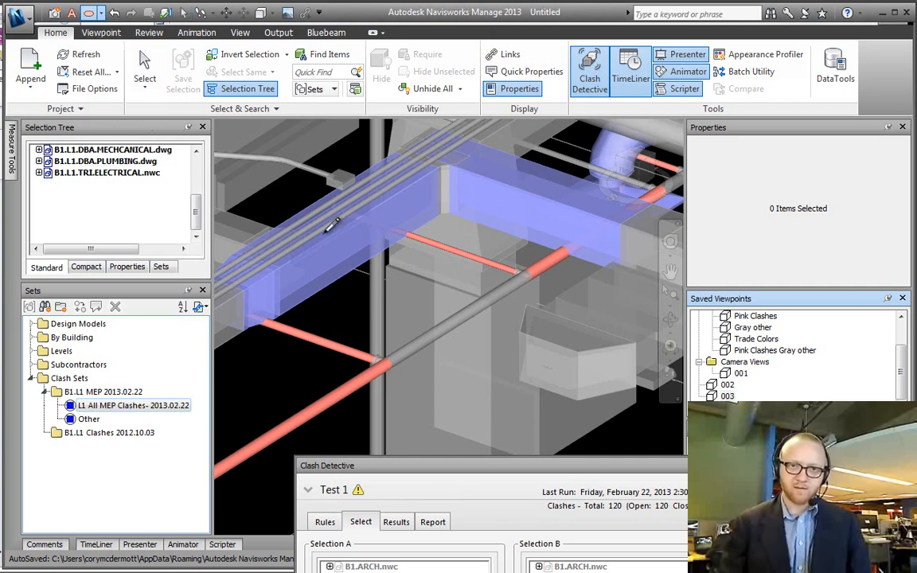
left_click(209, 135)
left_click_drag(221, 141, 662, 415)
key("alt+2")
left_click(386, 287)
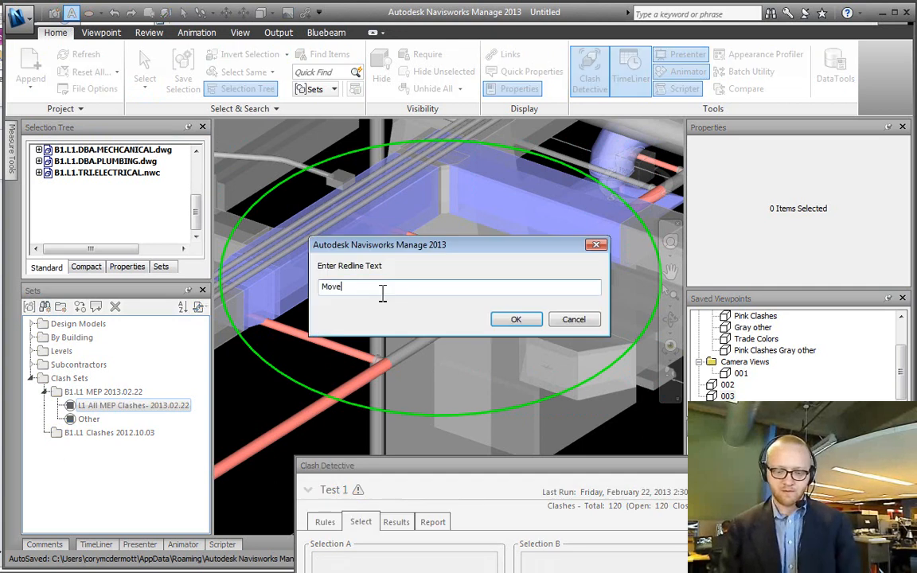
type("Move all the stuff")
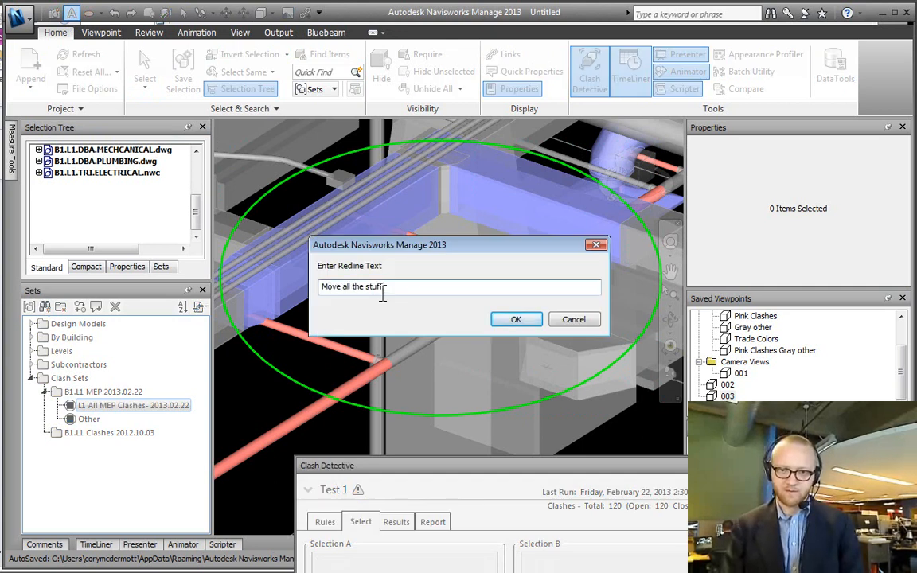
key("Return")
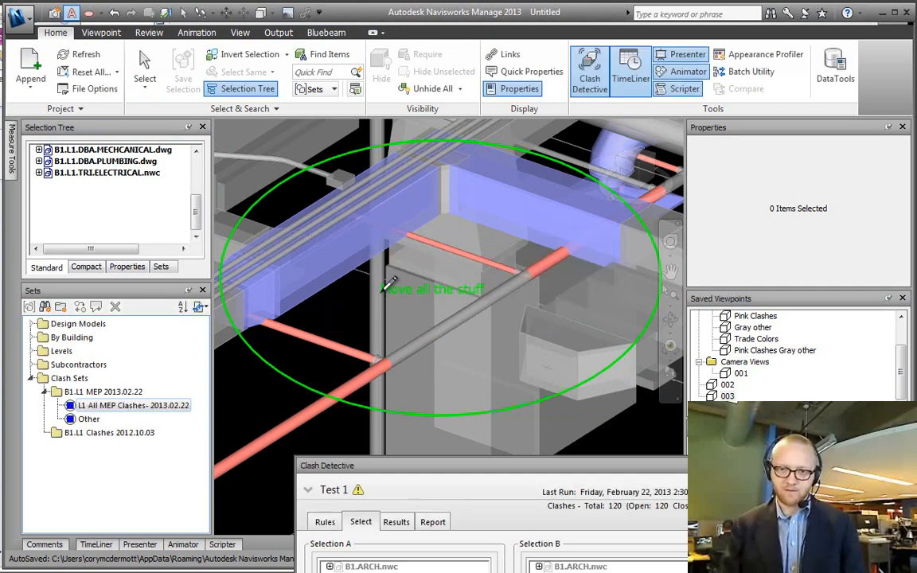
- Move viewpoints 002 and 003 into the Camera Views folder and enlarge the saved viewpoints list to show every entry
left_click(728, 385)
left_click(728, 397)
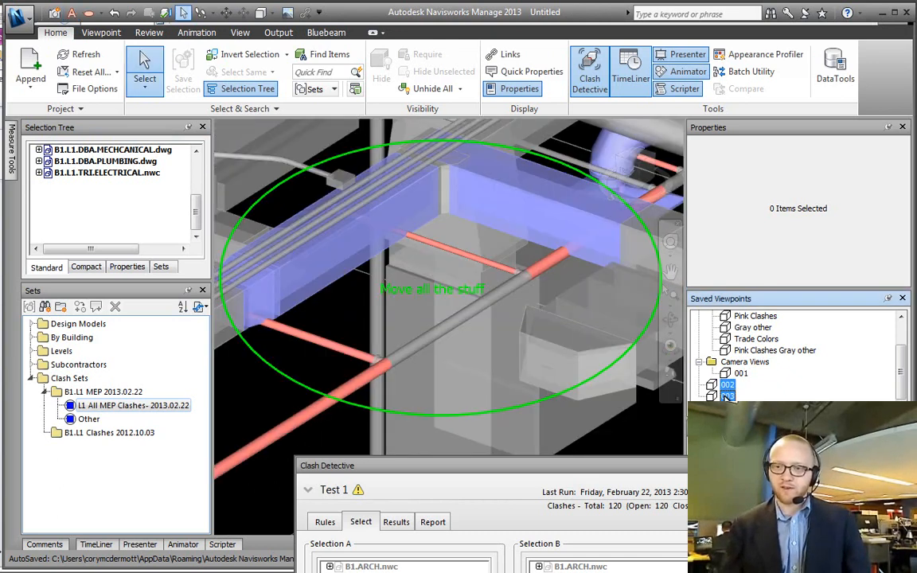
scroll(729, 390, "up", 1)
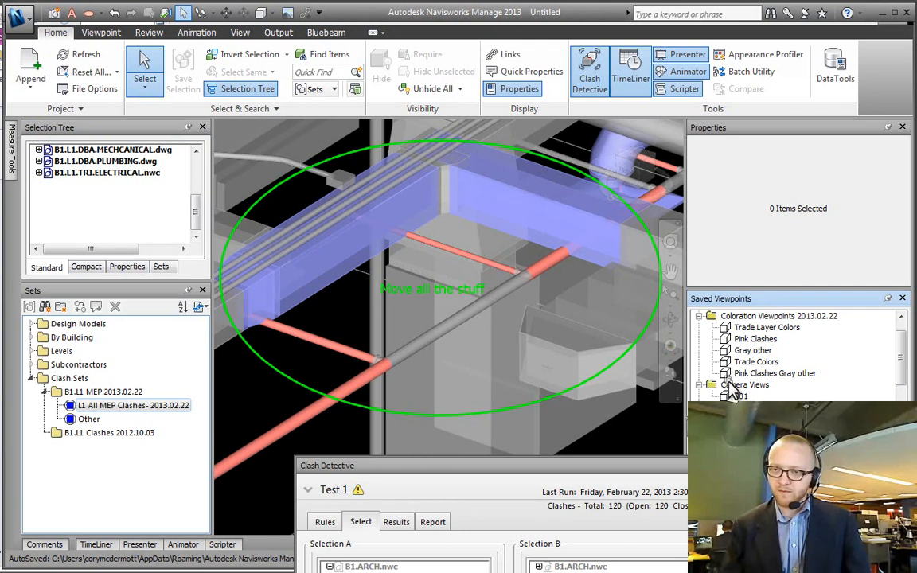
scroll(721, 390, "down", 1)
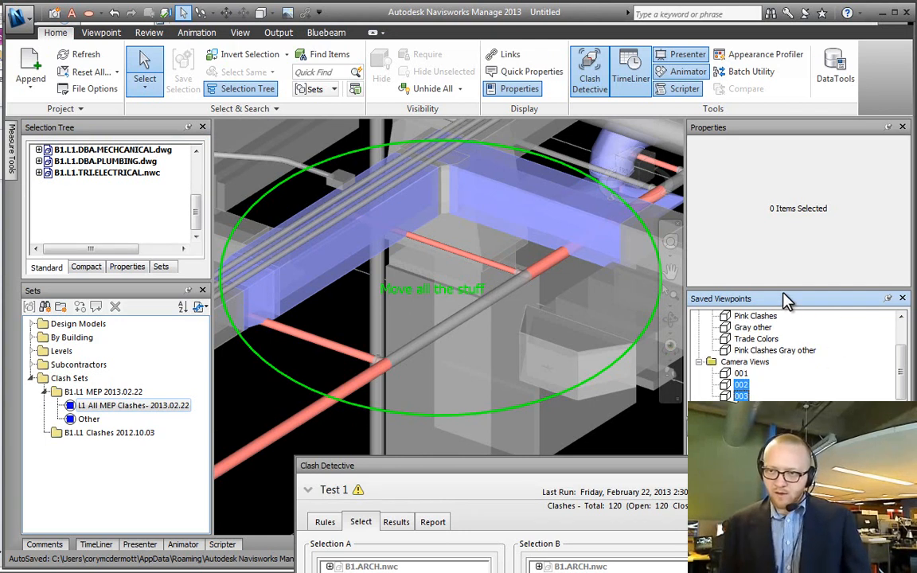
left_click_drag(785, 291, 784, 243)
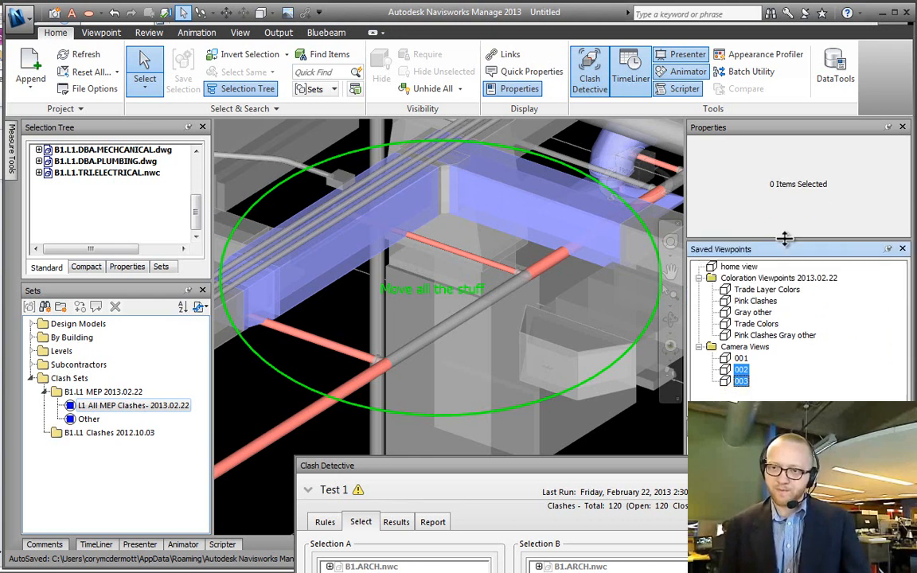
- Inspect the saved Hide/Required and Override Material attributes of camera viewpoint 003 without changing them
left_click(307, 370)
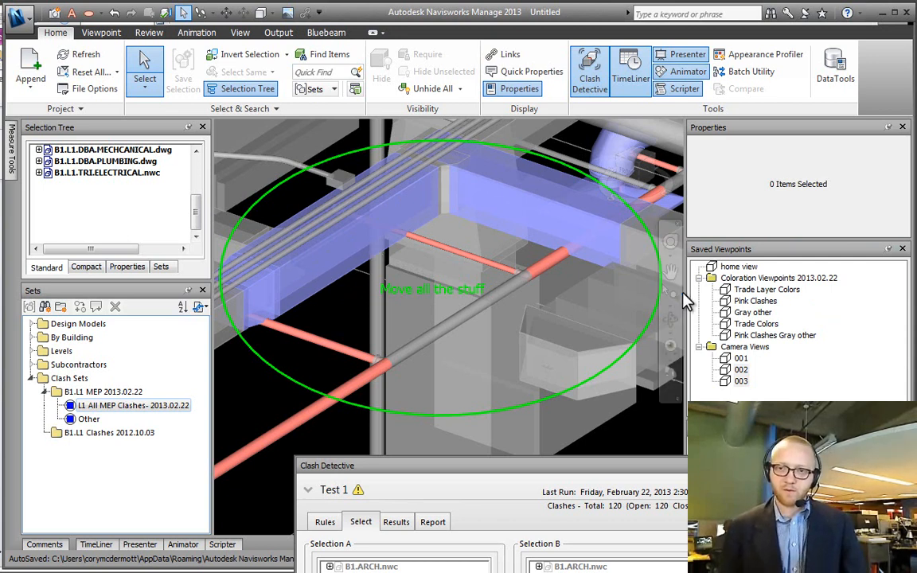
left_click(742, 381)
right_click(747, 385)
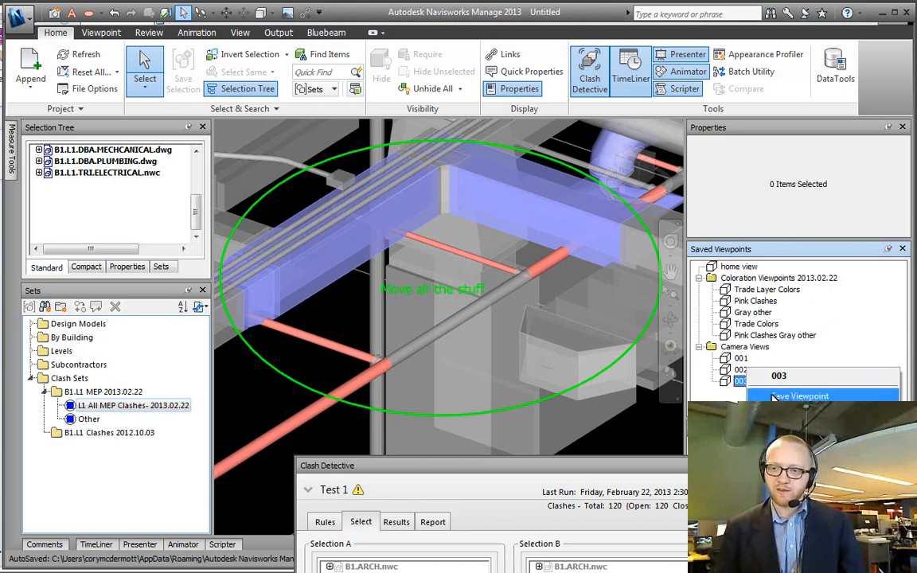
left_click(785, 495)
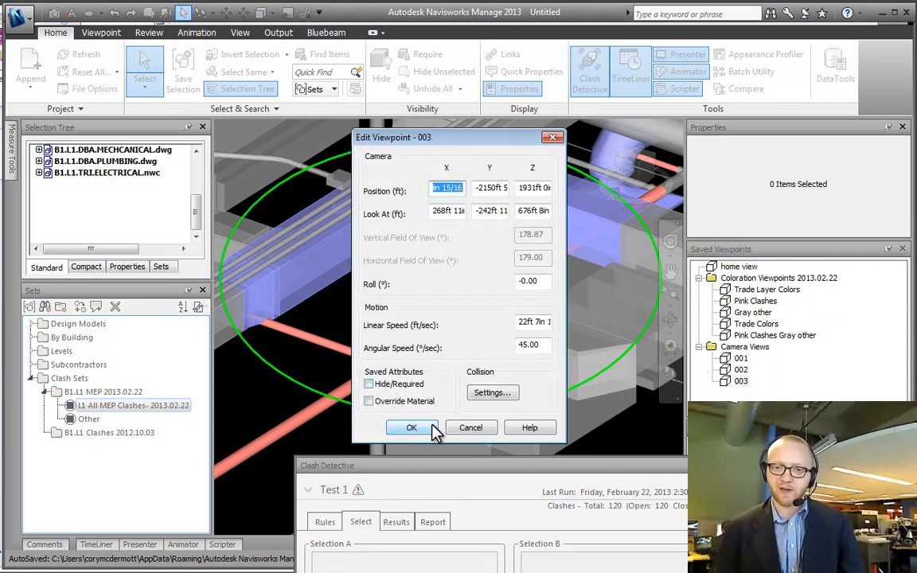
left_click(468, 428)
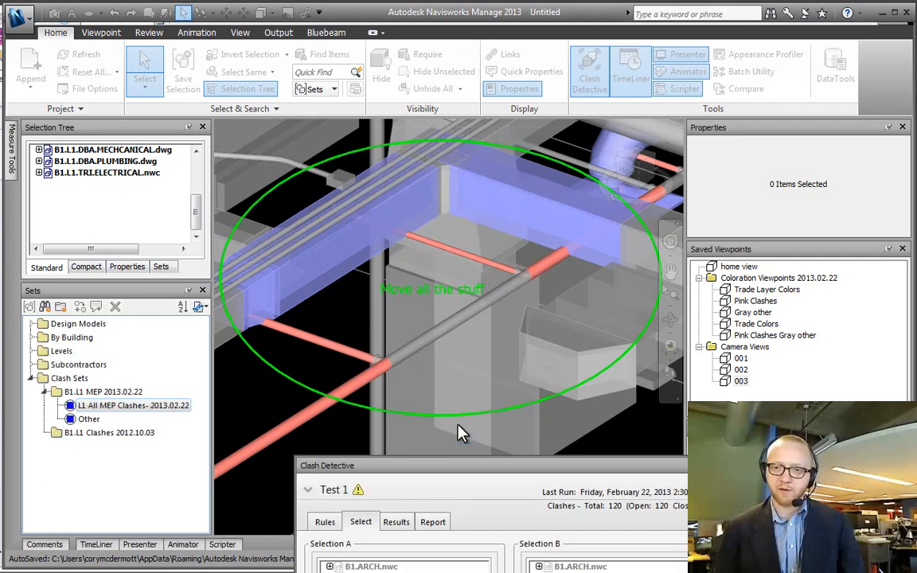
- Inspect the saved Hide/Required and Override Material attributes of the Trade Colors viewpoint
right_click(736, 324)
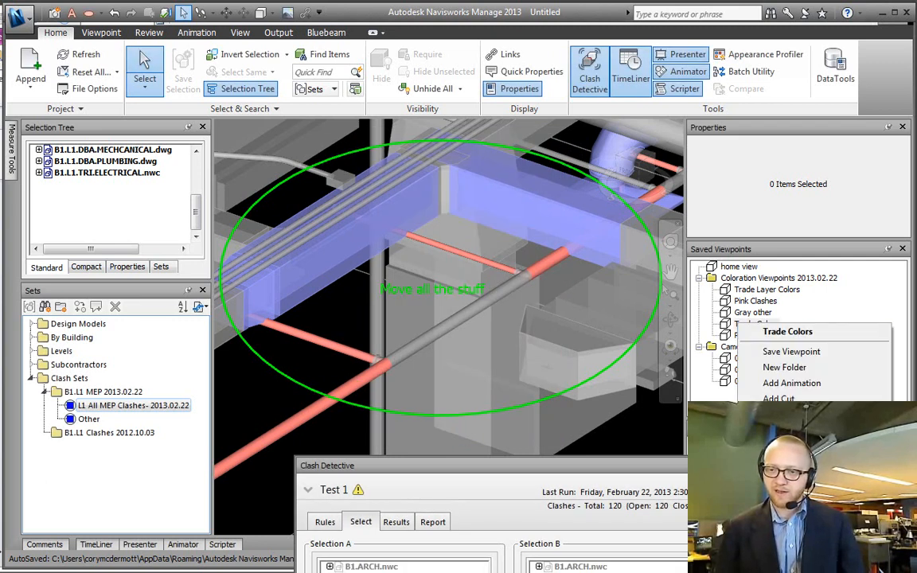
left_click(776, 450)
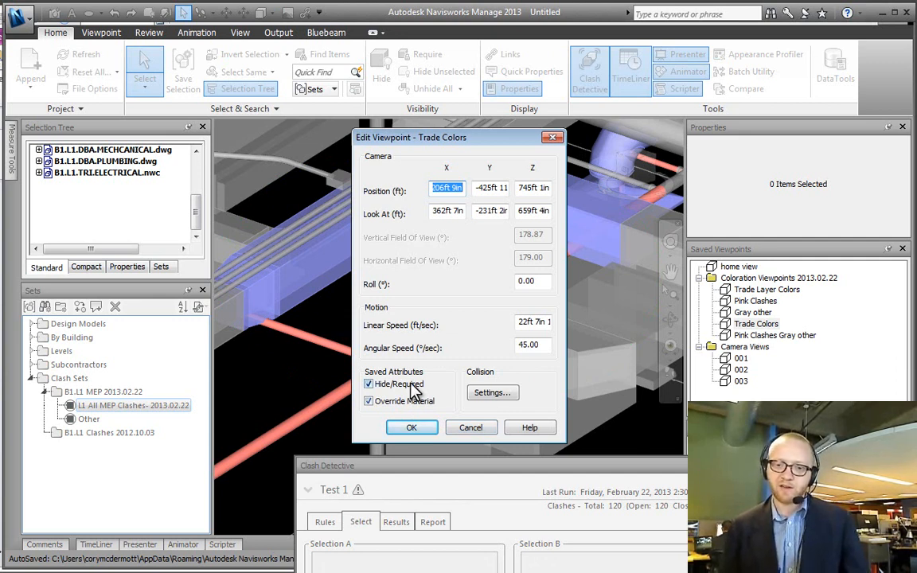
left_click(406, 428)
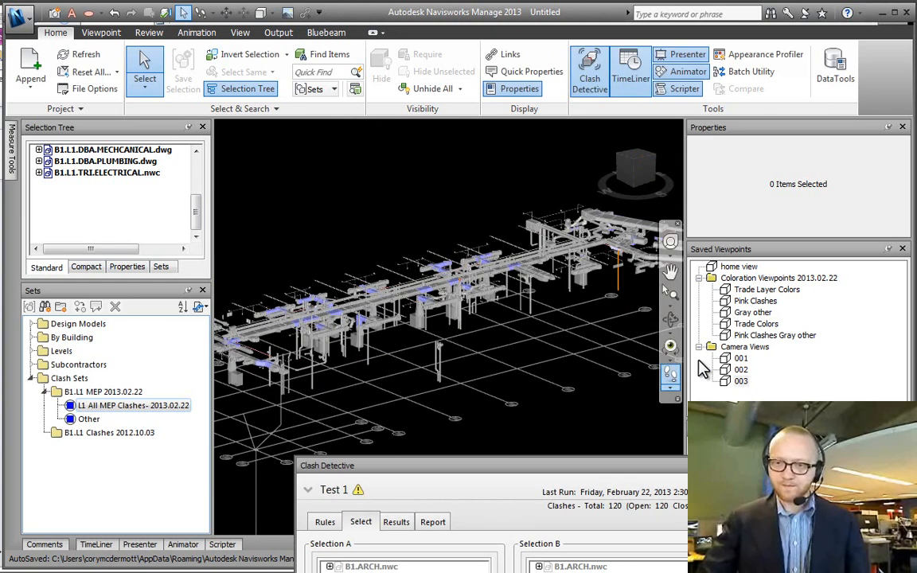
- View camera viewpoint 003 under the Trade Colors, Pink Clashes, Pink Clashes Gray other and Trade Layer Colors colorations in turn
left_click(754, 324)
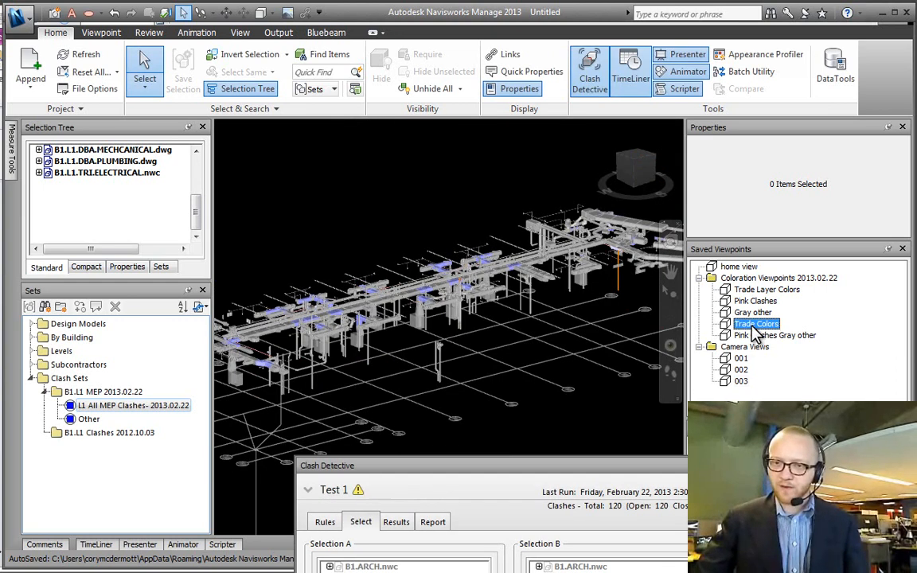
left_click(739, 381)
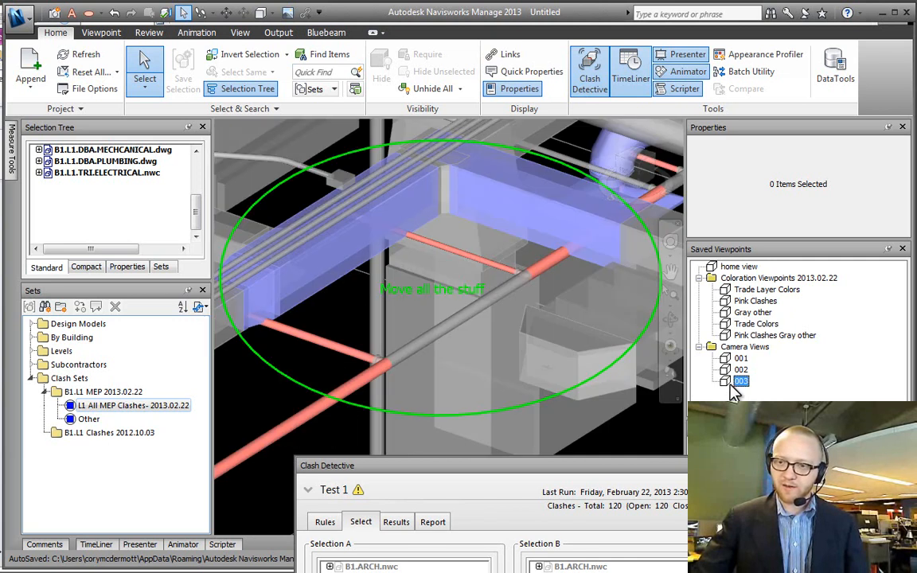
left_click(752, 302)
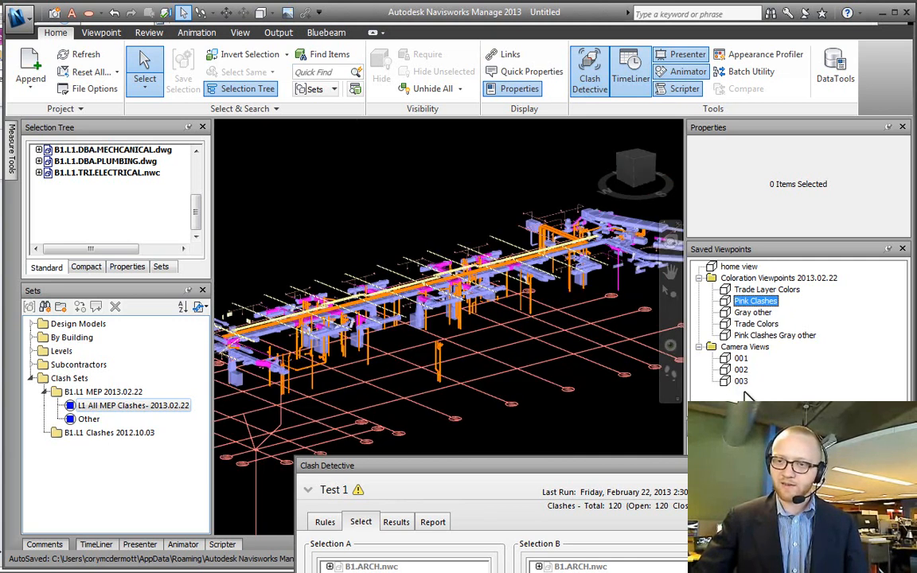
left_click(741, 382)
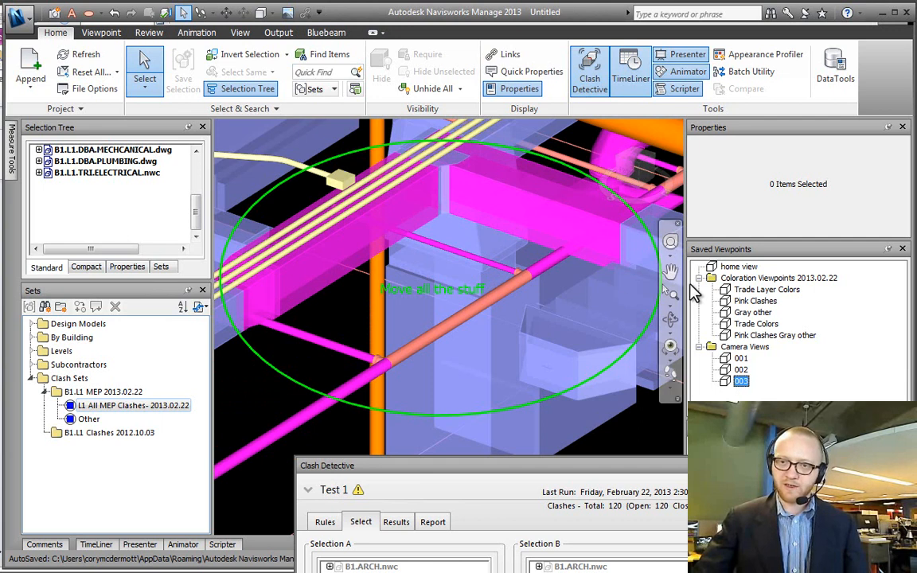
left_click(756, 335)
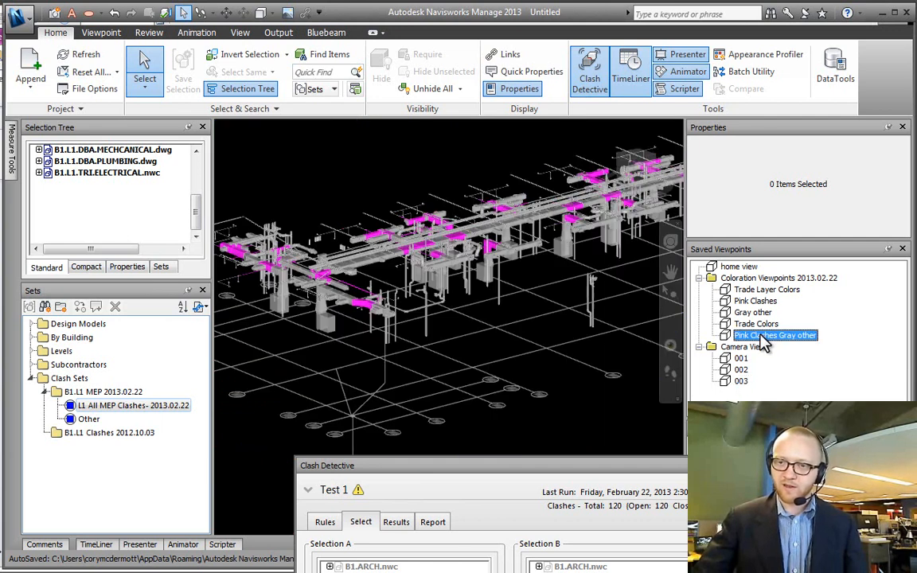
left_click(742, 381)
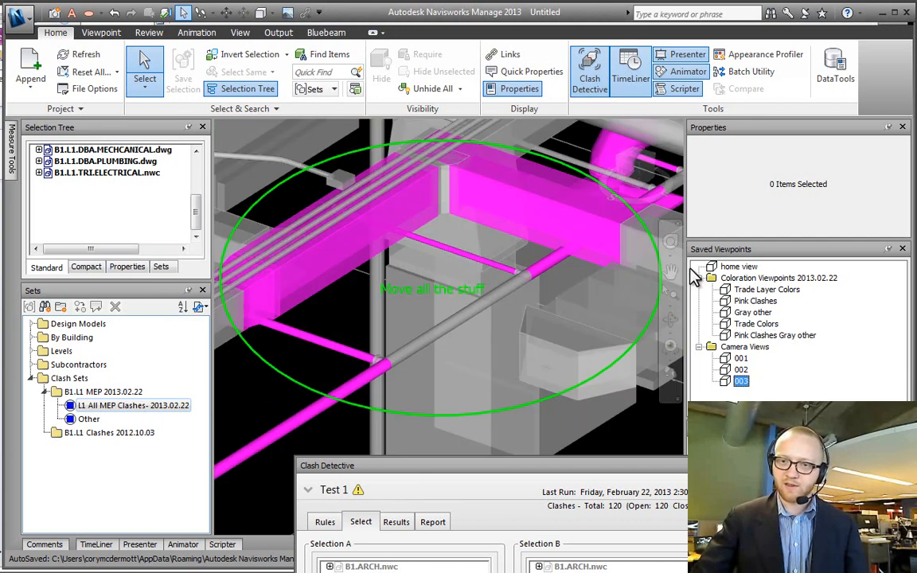
left_click(764, 290)
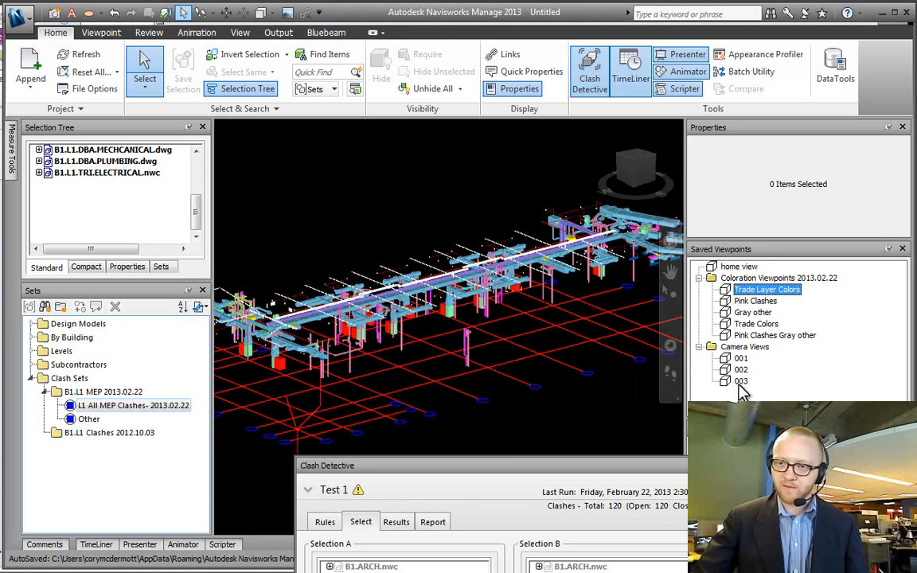
left_click(740, 382)
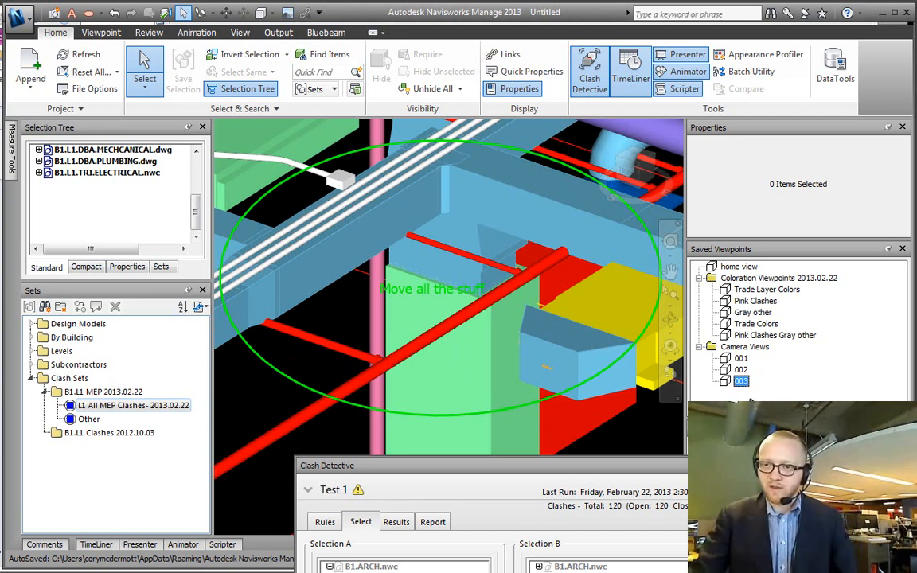
- Review camera viewpoints 002, 001 and 003 with the Trade Layer Colors coloration applied
left_click(739, 370)
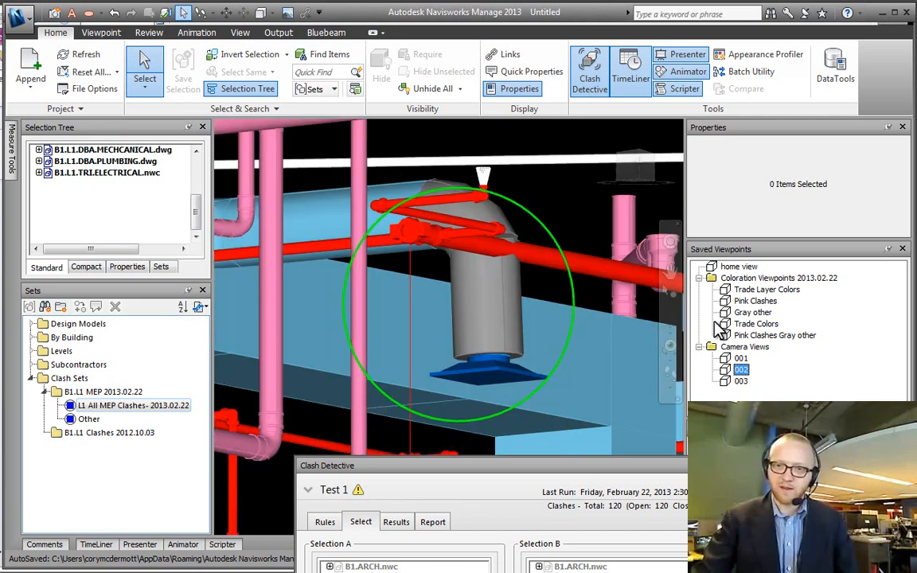
left_click(741, 359)
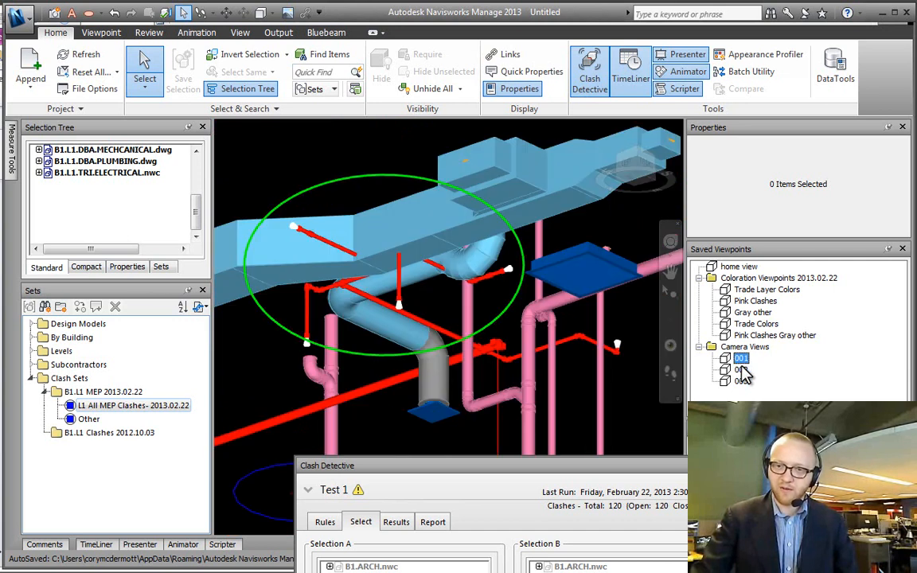
left_click(740, 370)
left_click(740, 382)
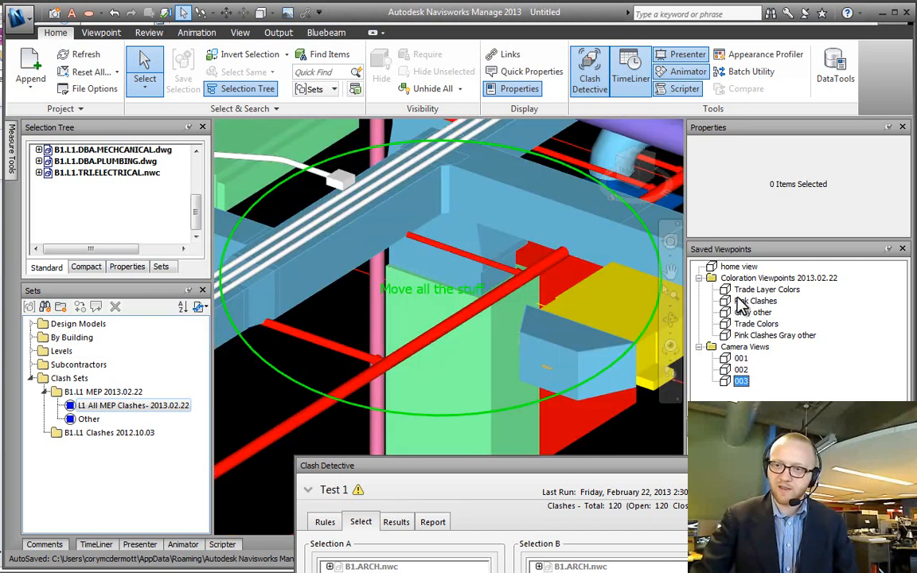
- Recall the Trade Colors and Pink Clashes colorations, and review camera viewpoints 003, 001 and 002 with Pink Clashes applied
left_click(748, 325)
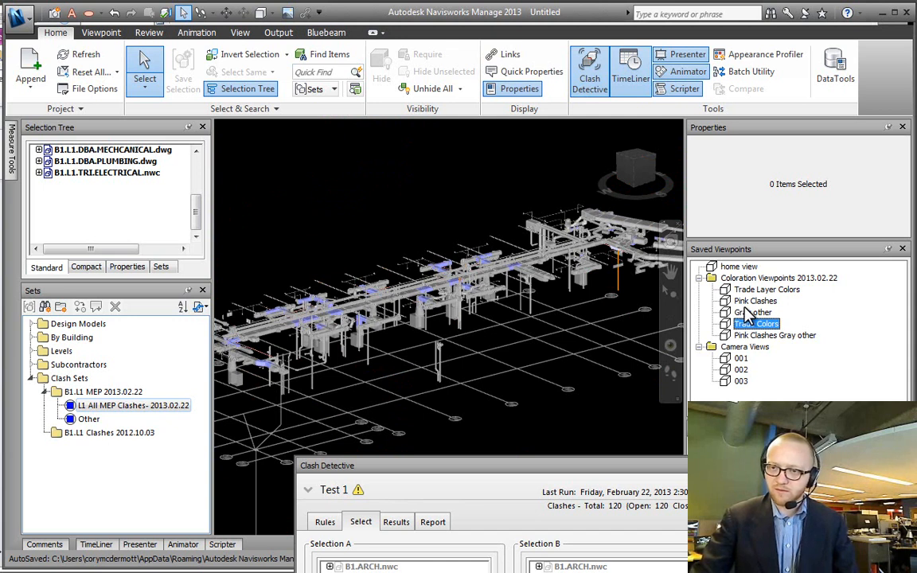
left_click(748, 301)
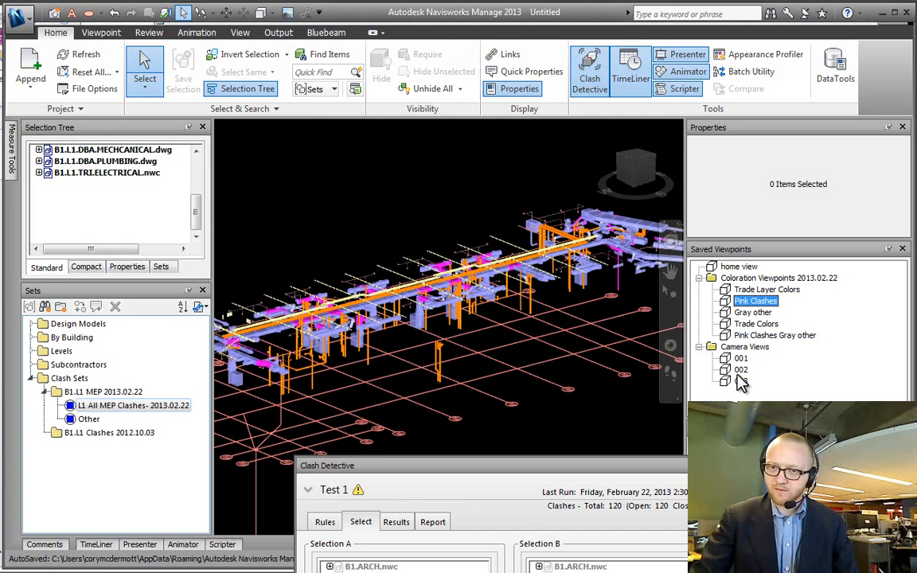
left_click(740, 382)
left_click(741, 358)
left_click(742, 370)
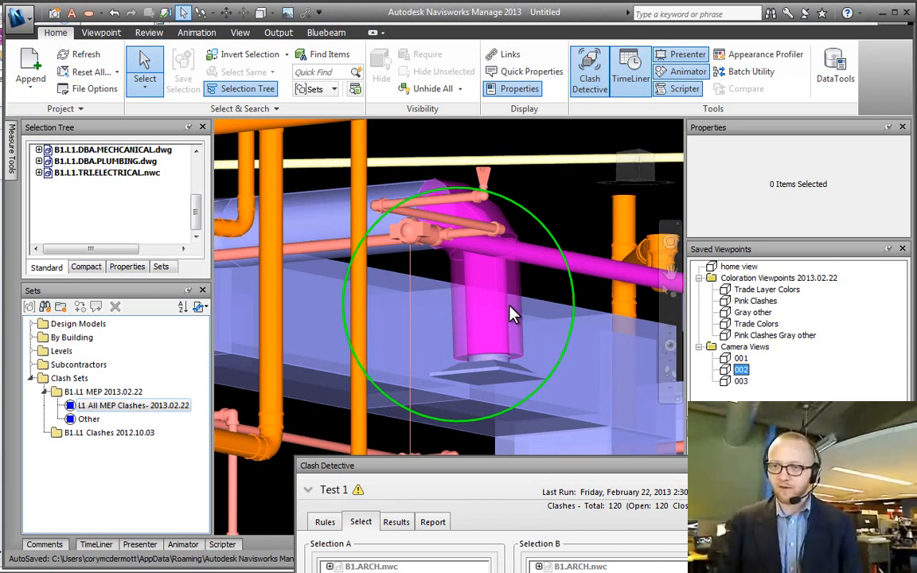
- Rename camera viewpoint 001 as "001- FP" and camera viewpoint 002 as "002- ME"
left_click(741, 359)
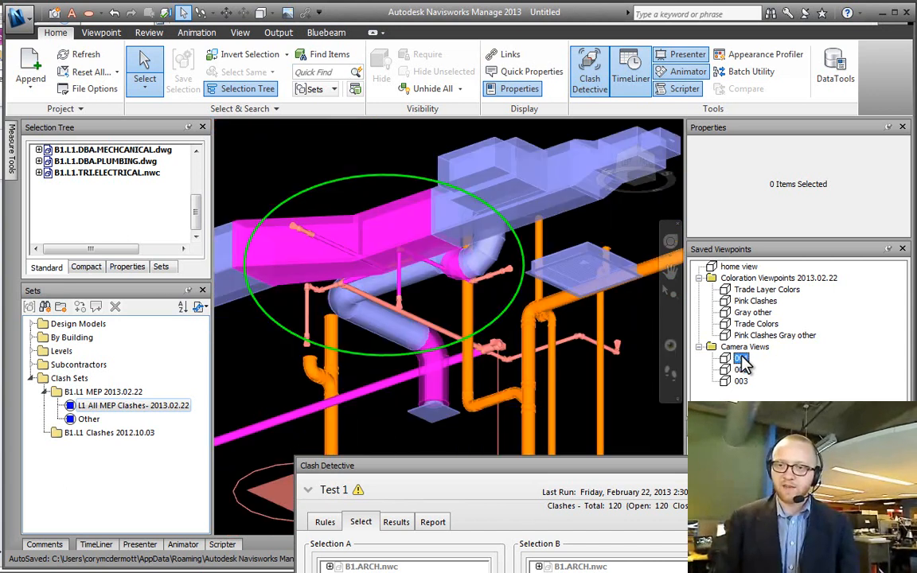
key("End")
type("-")
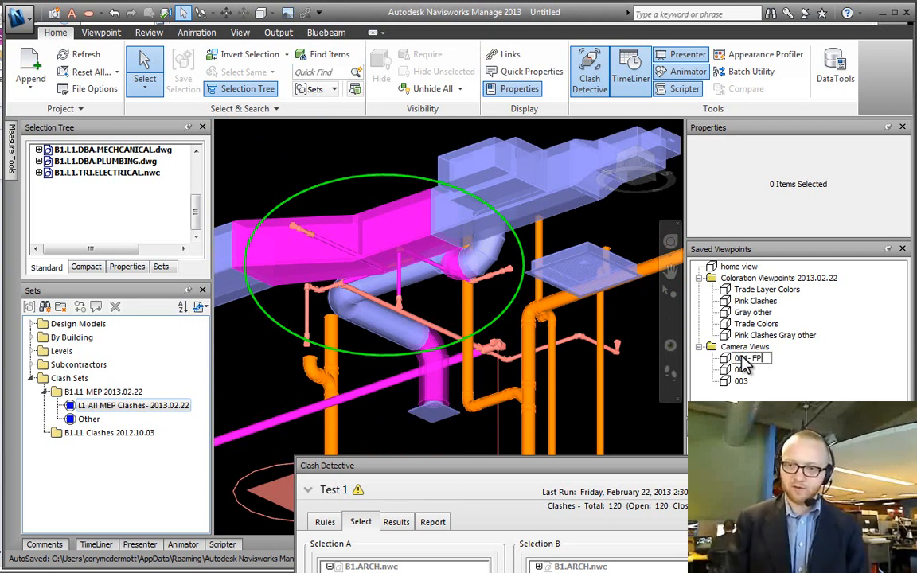
left_click(745, 369)
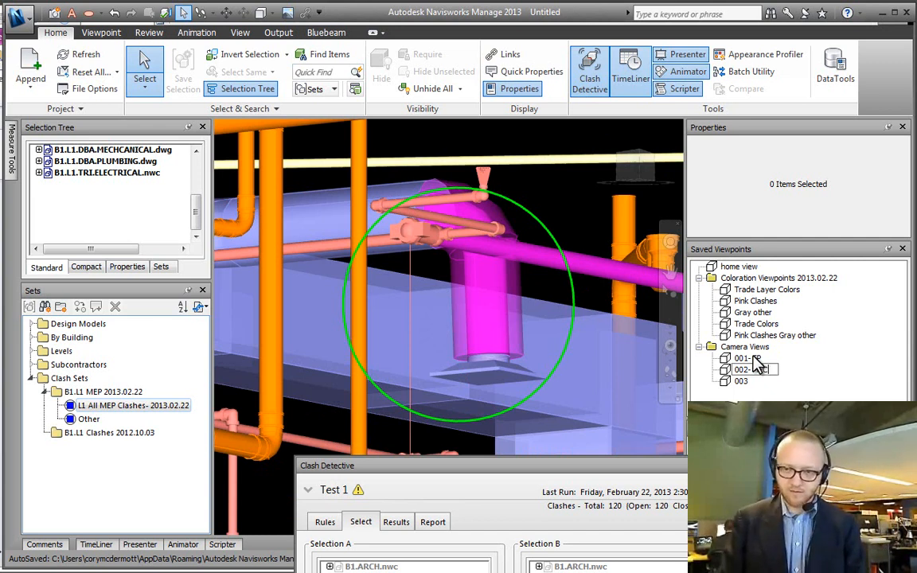
left_click(746, 369)
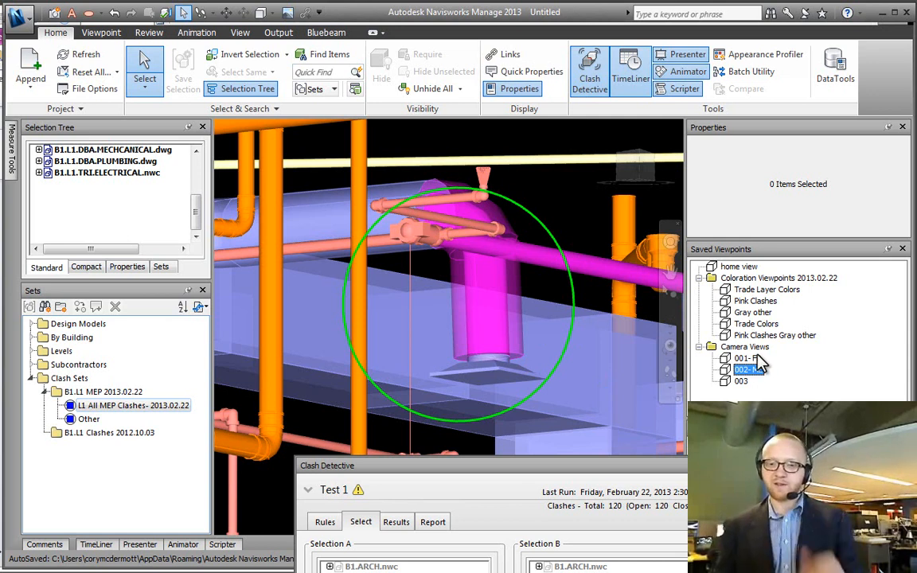
- Select the fire protection main crossing the duct elbow and compare it across camera viewpoints 001- FP, 002- ME and 003
left_click(526, 257)
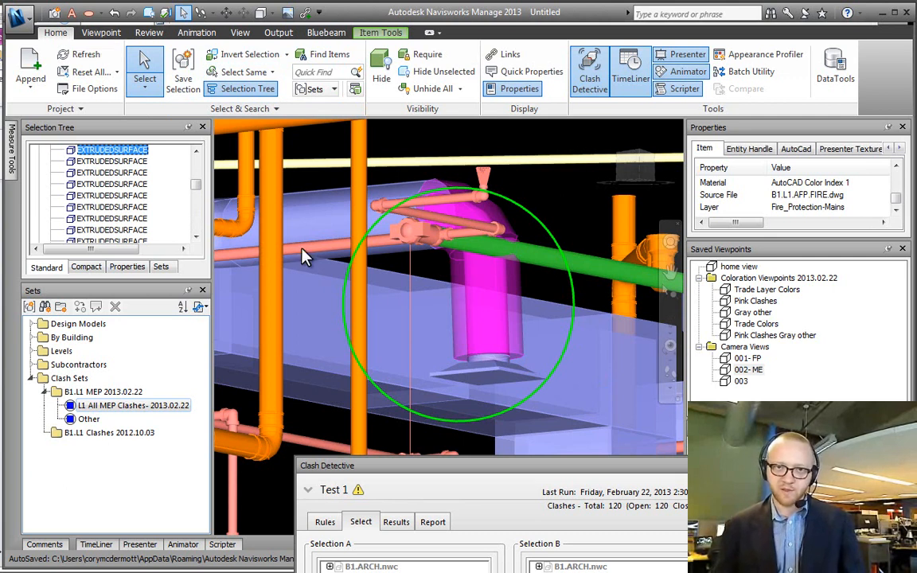
left_click(746, 360)
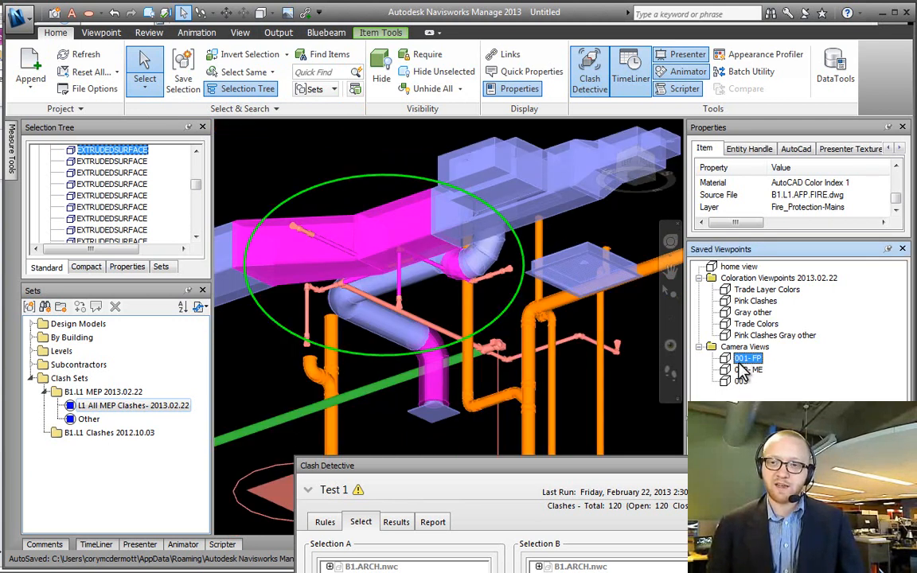
left_click(745, 370)
left_click(743, 373)
left_click(743, 382)
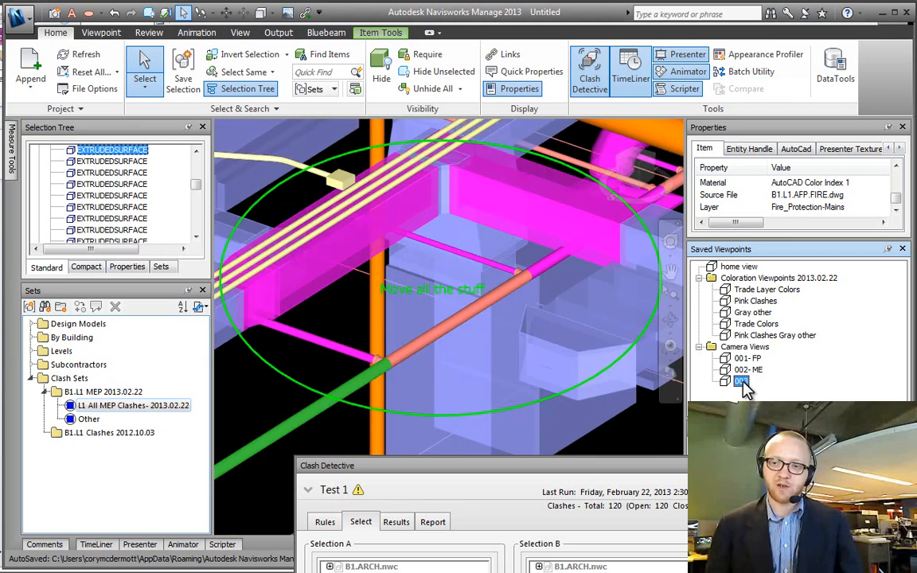
left_click(740, 371)
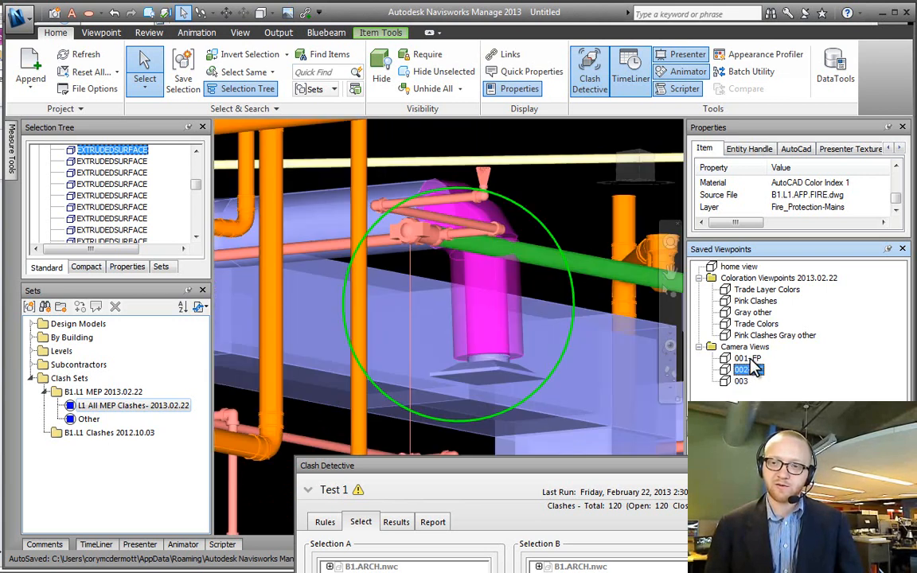
left_click(749, 360)
left_click(741, 372)
left_click(741, 379)
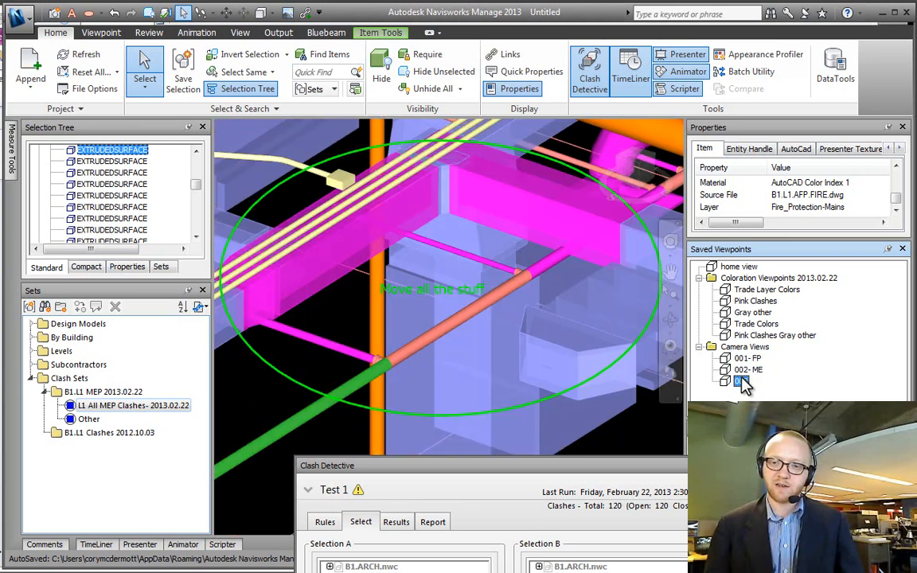
left_click(746, 359)
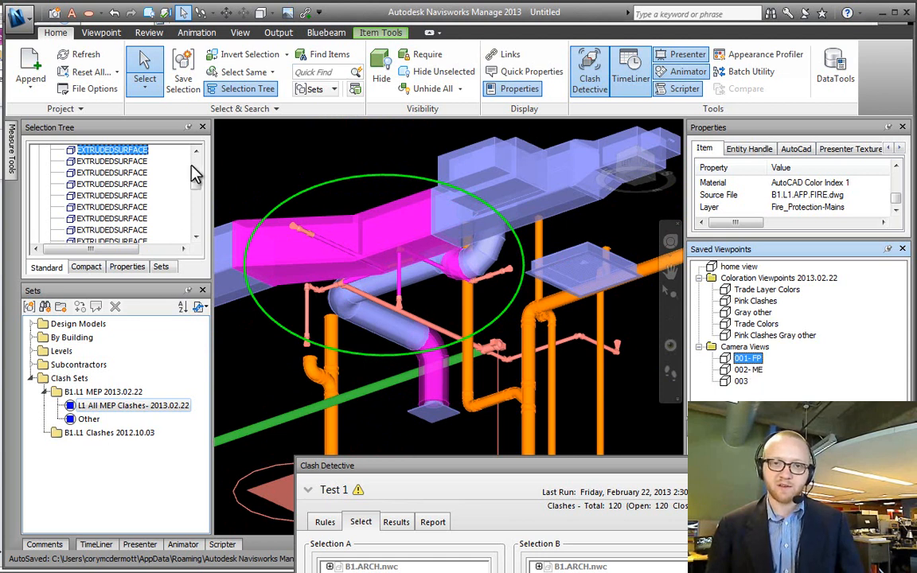
- Unhide the architectural model B1.ARCH.nwc in the 001- FP view, hide it again and clear the selection
left_click_drag(193, 184, 192, 160)
left_click(100, 155)
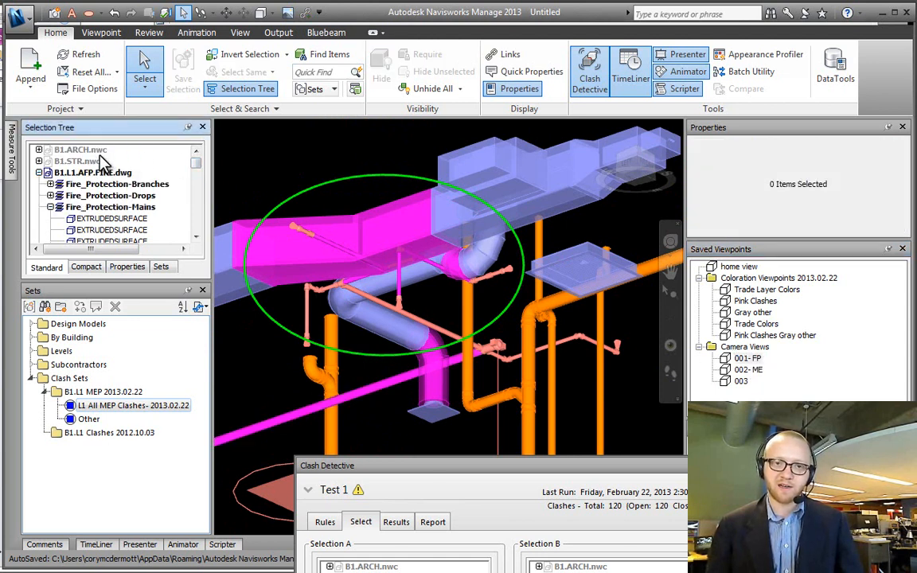
left_click(80, 150)
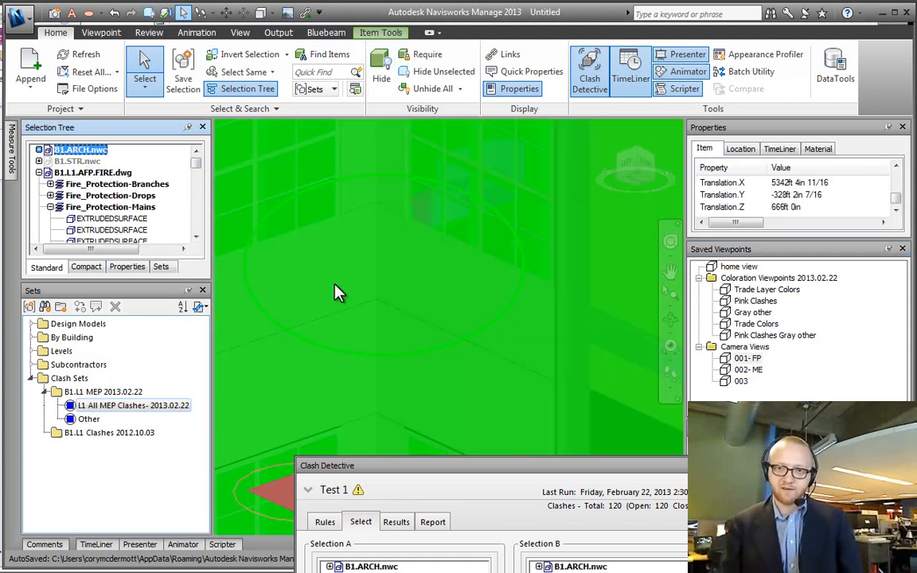
key("Escape")
middle_click_drag(442, 238, 430, 255, "shift")
scroll(510, 243, "down", 3)
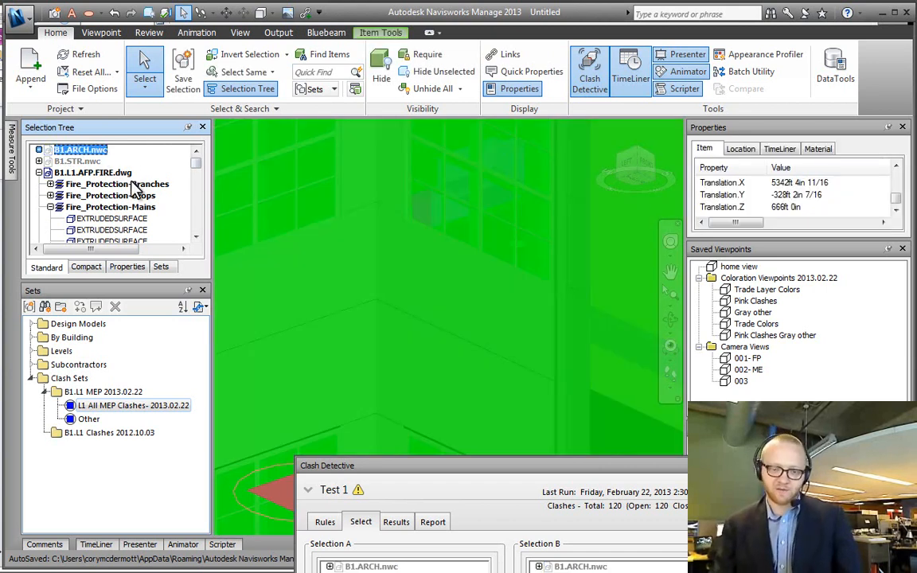
key("ctrl+h")
key("Escape")
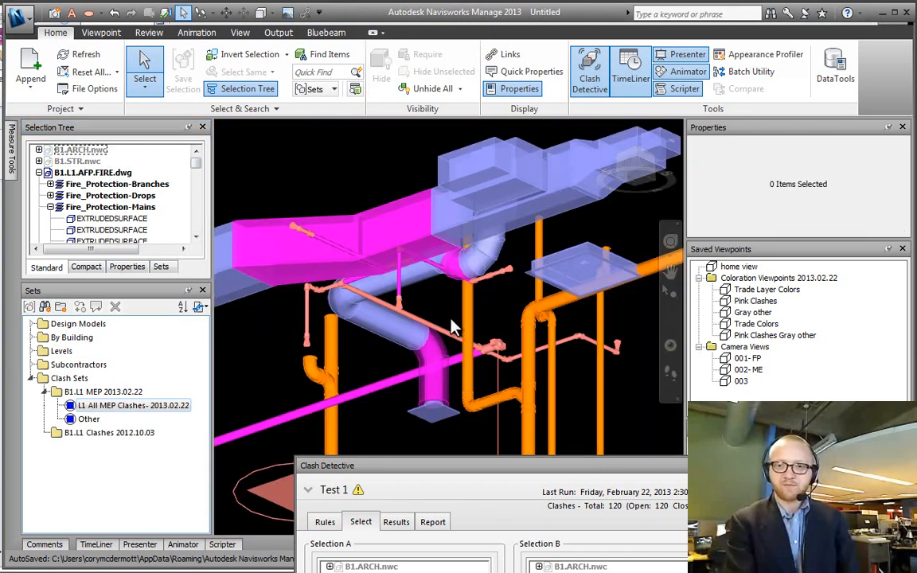